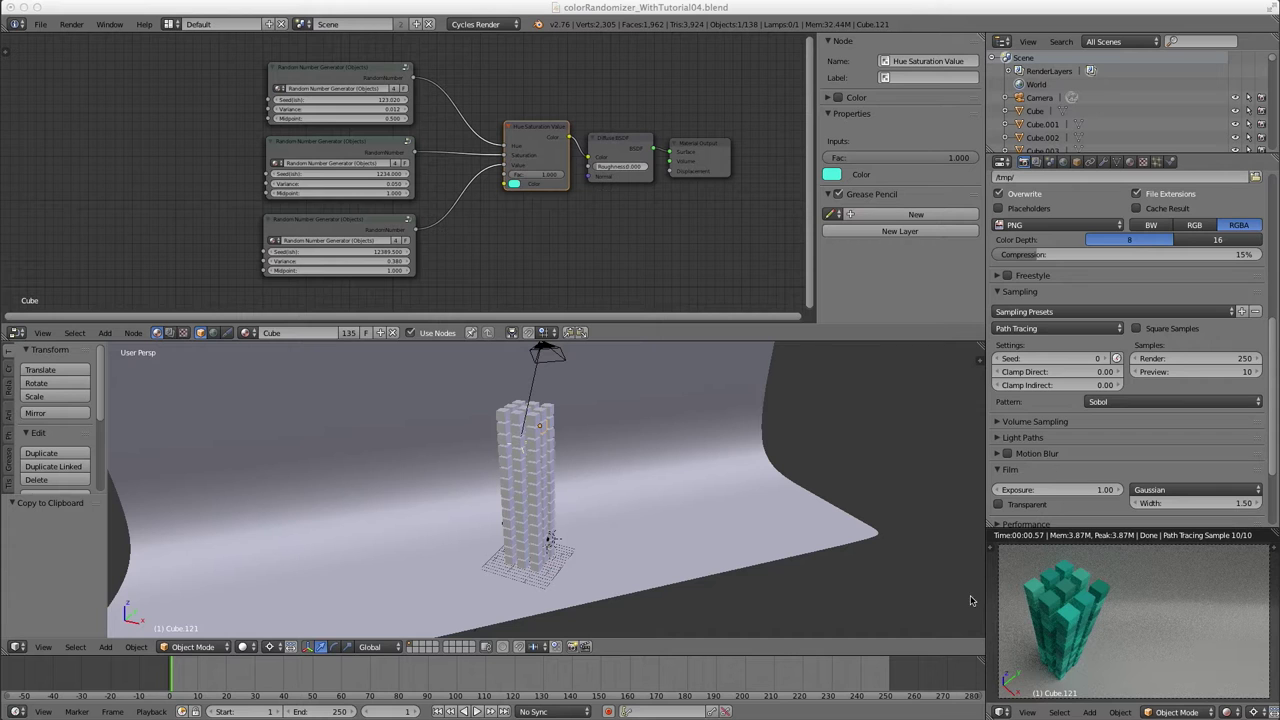
- Set the variance of the hue, saturation and value random number generators to 0.472, 0.700 and 0.780
middle_click_drag(527, 429, 479, 431)
key("a")
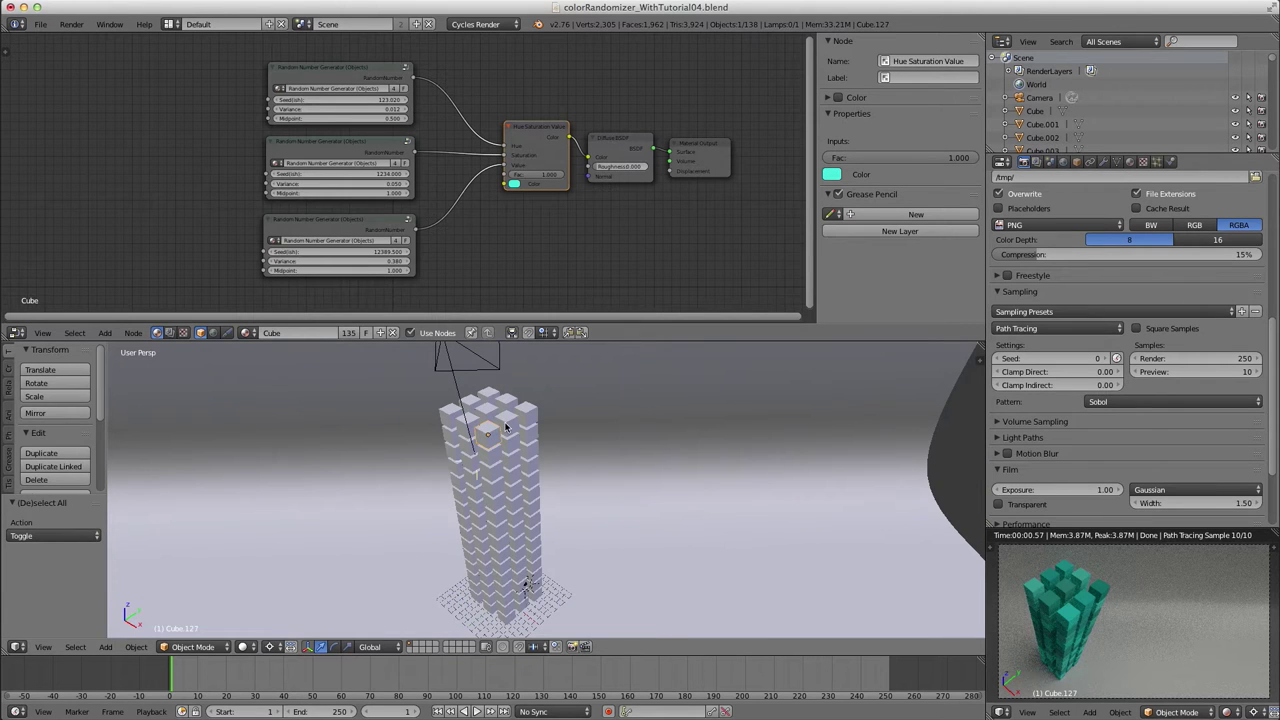
scroll(445, 225, "up", 2)
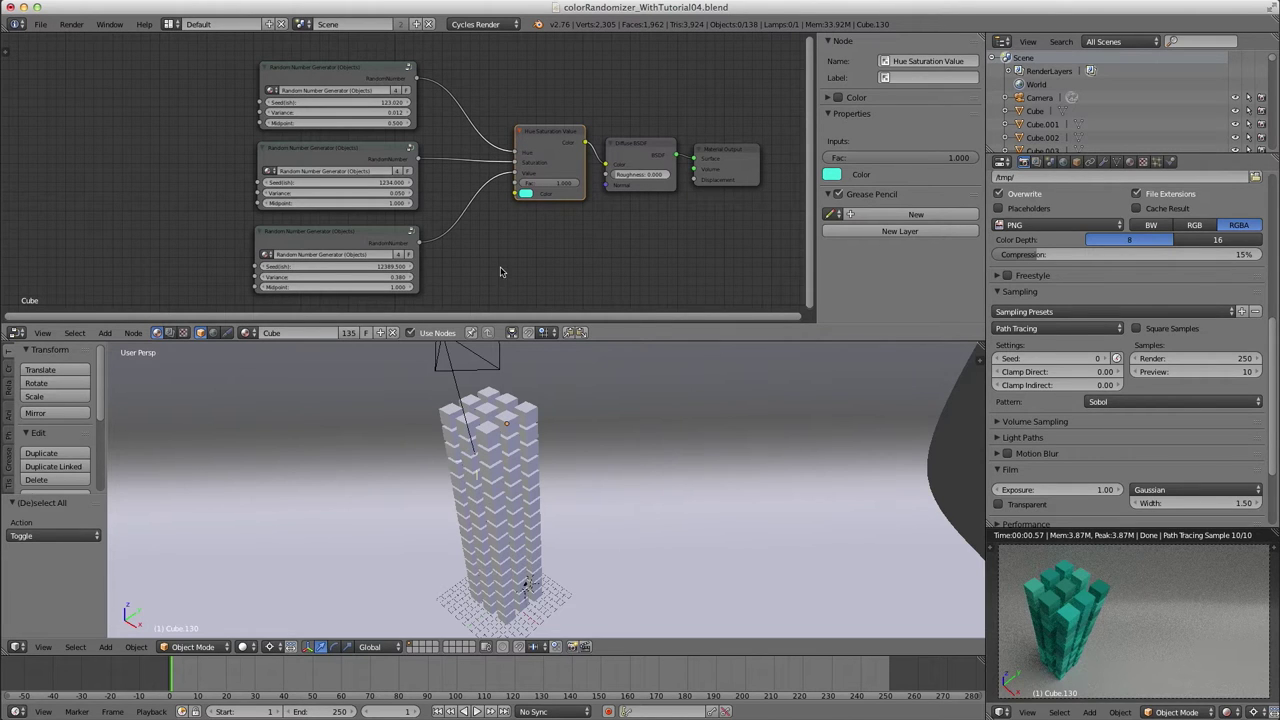
left_click_drag(343, 194, 380, 194)
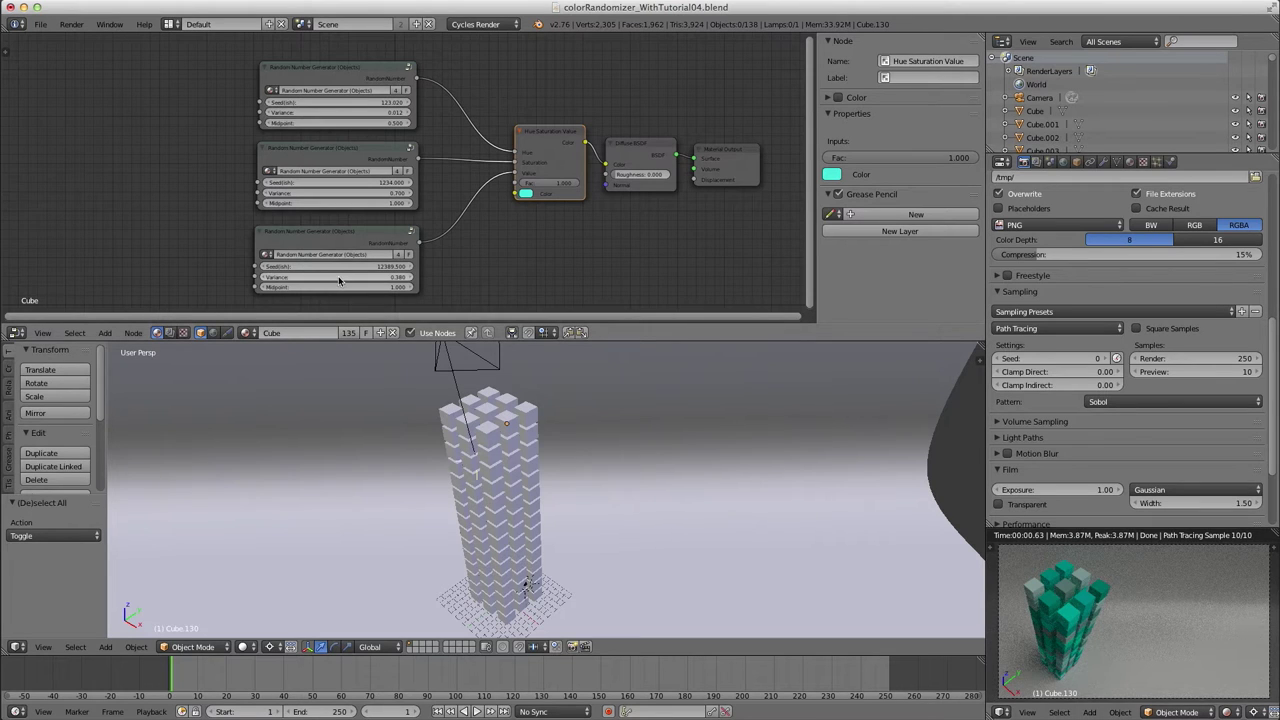
left_click_drag(338, 280, 378, 280)
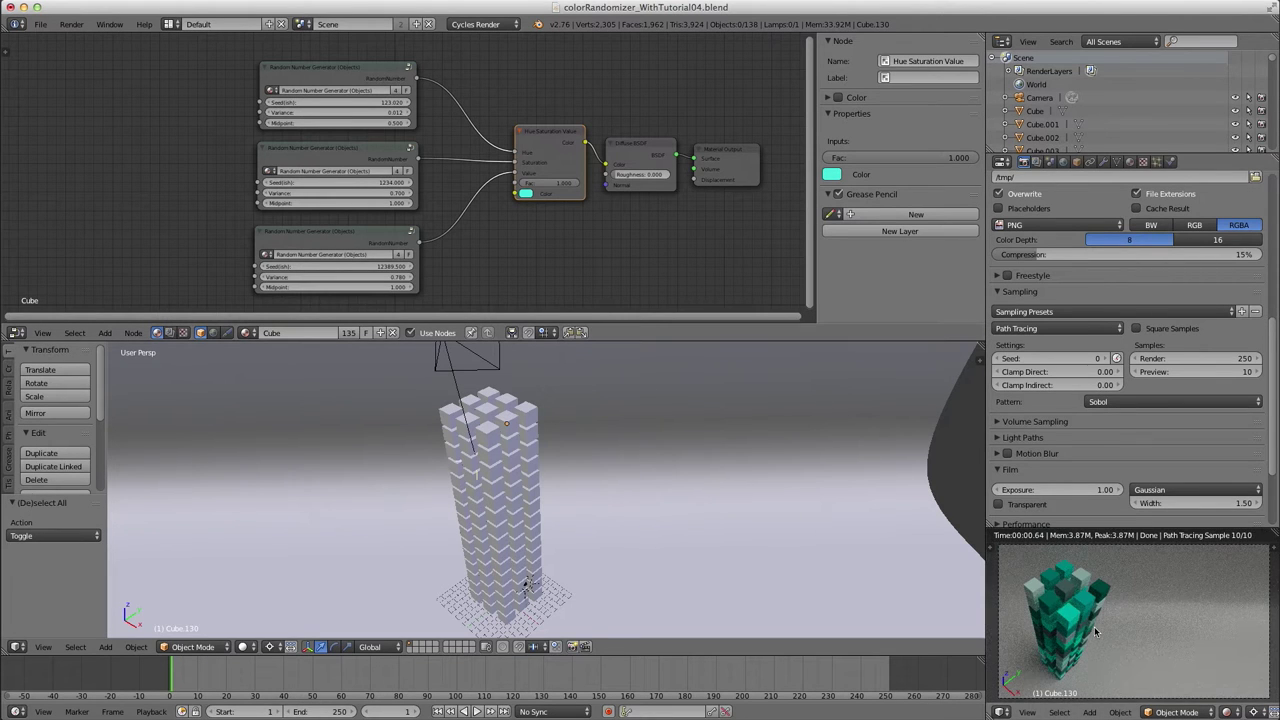
left_click_drag(370, 112, 362, 114)
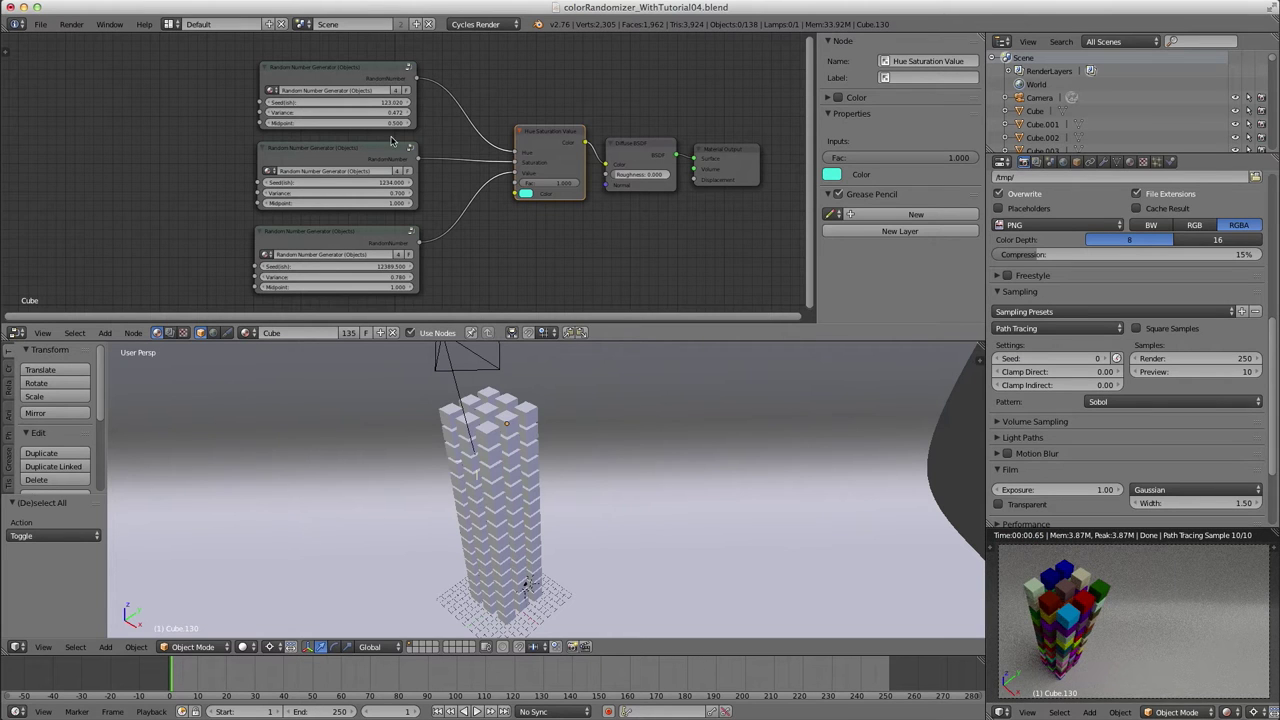
- Examine the nodes inside the hue's Random Number Generator group, then return to the main material node tree
left_click(357, 67)
left_click(334, 149)
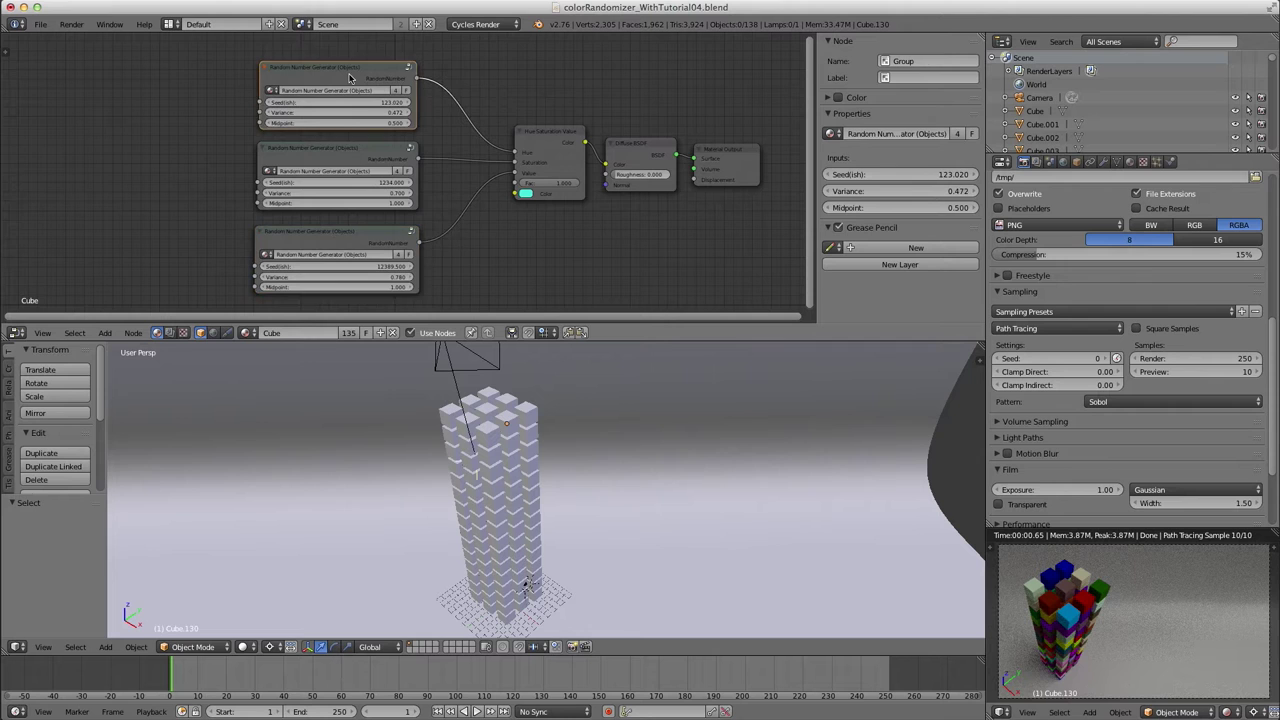
key("Tab")
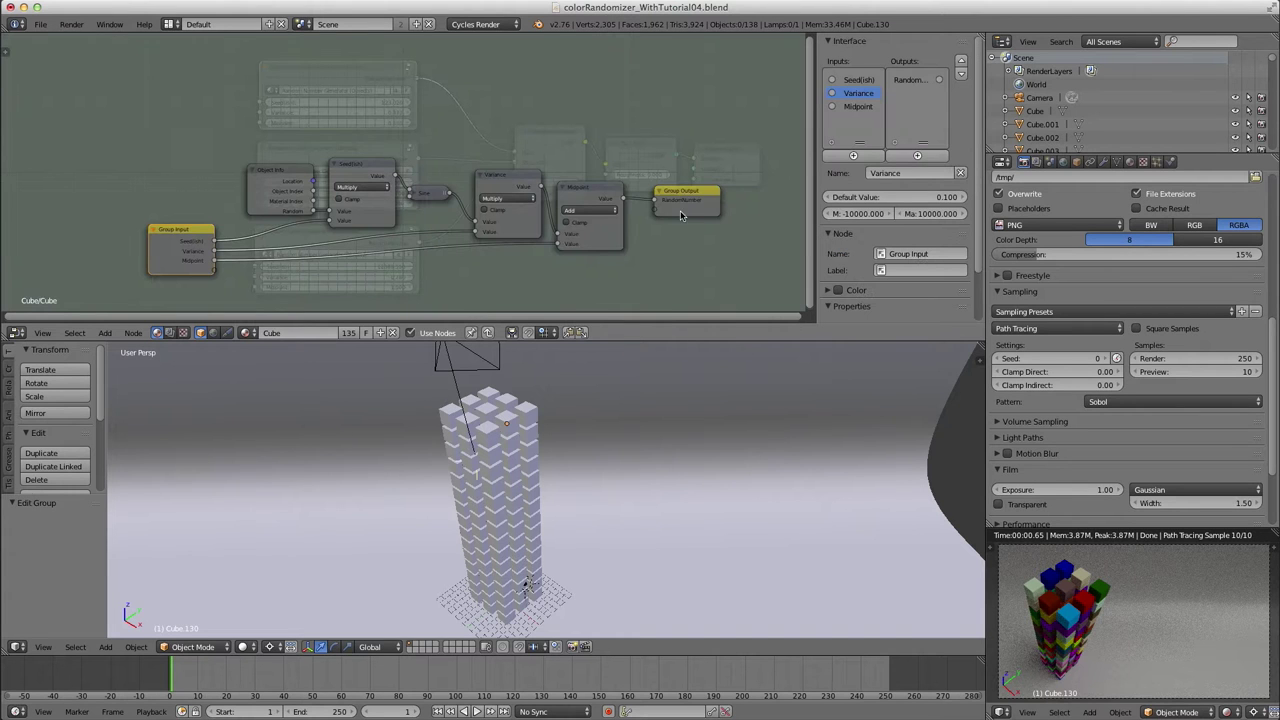
key("Tab")
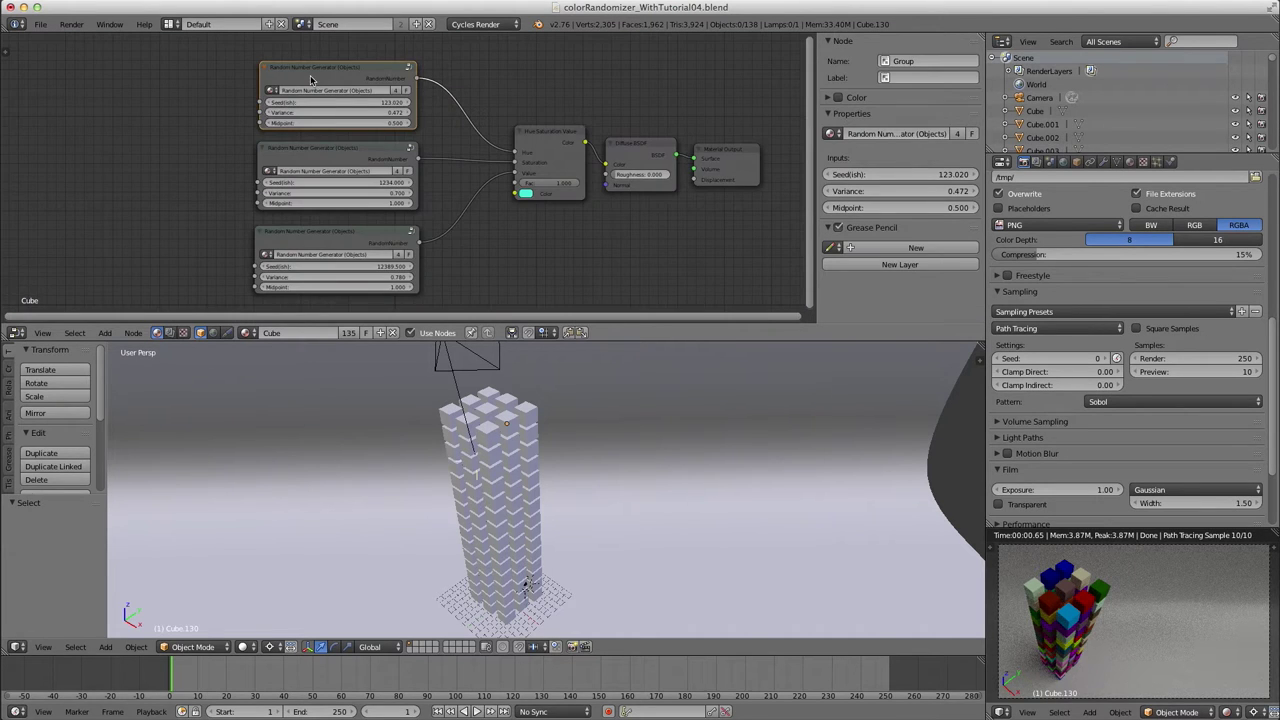
key("Tab")
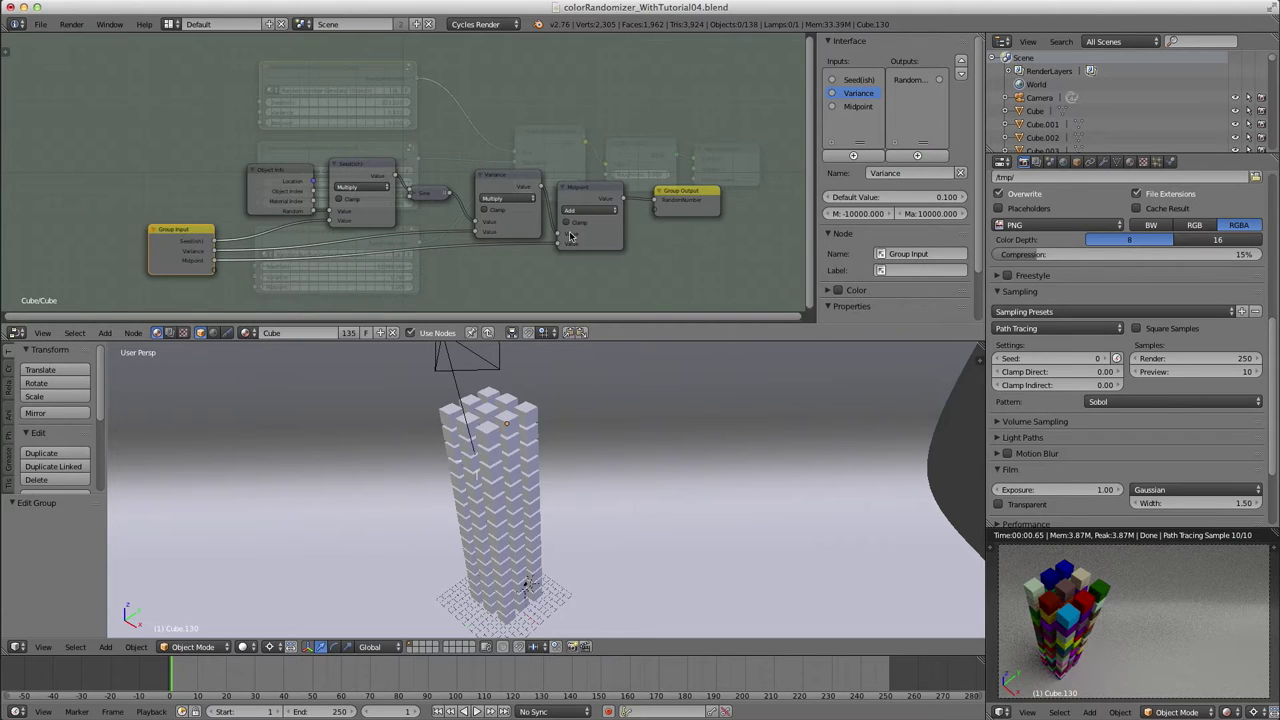
key("Tab")
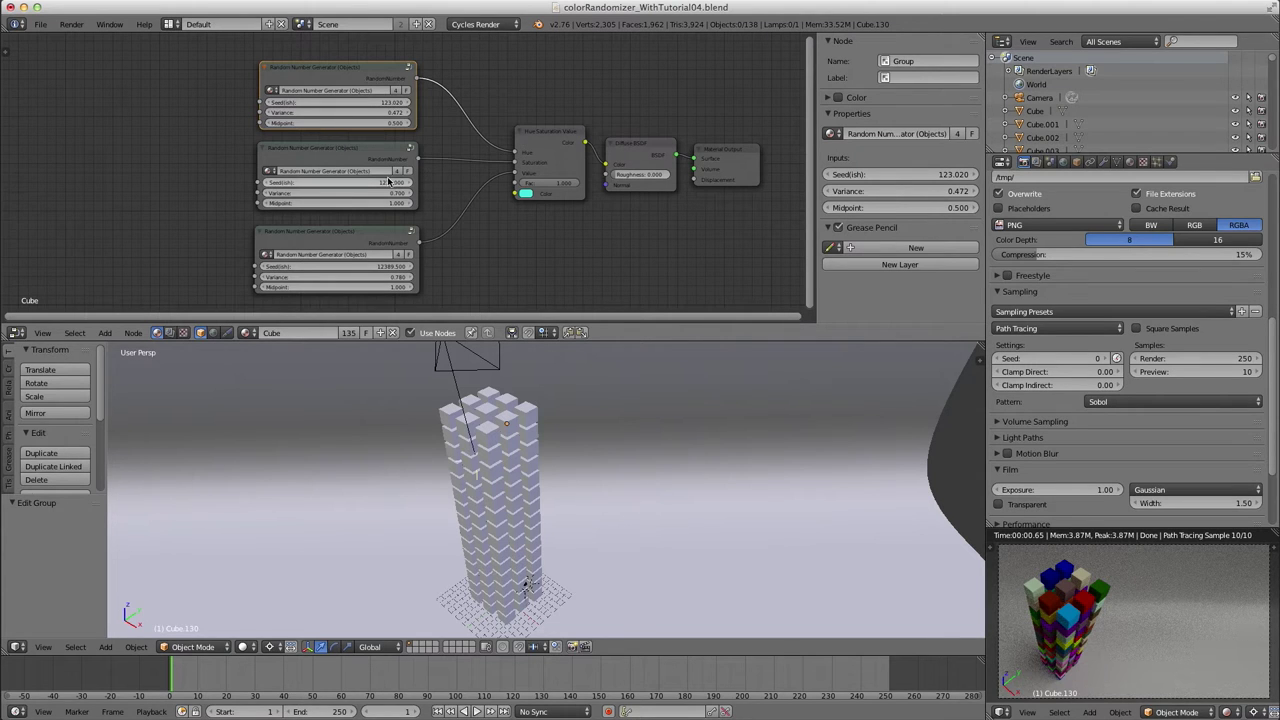
- Set the value generator's seed to 12345 and the hue generator's seed to 123
left_click(398, 268)
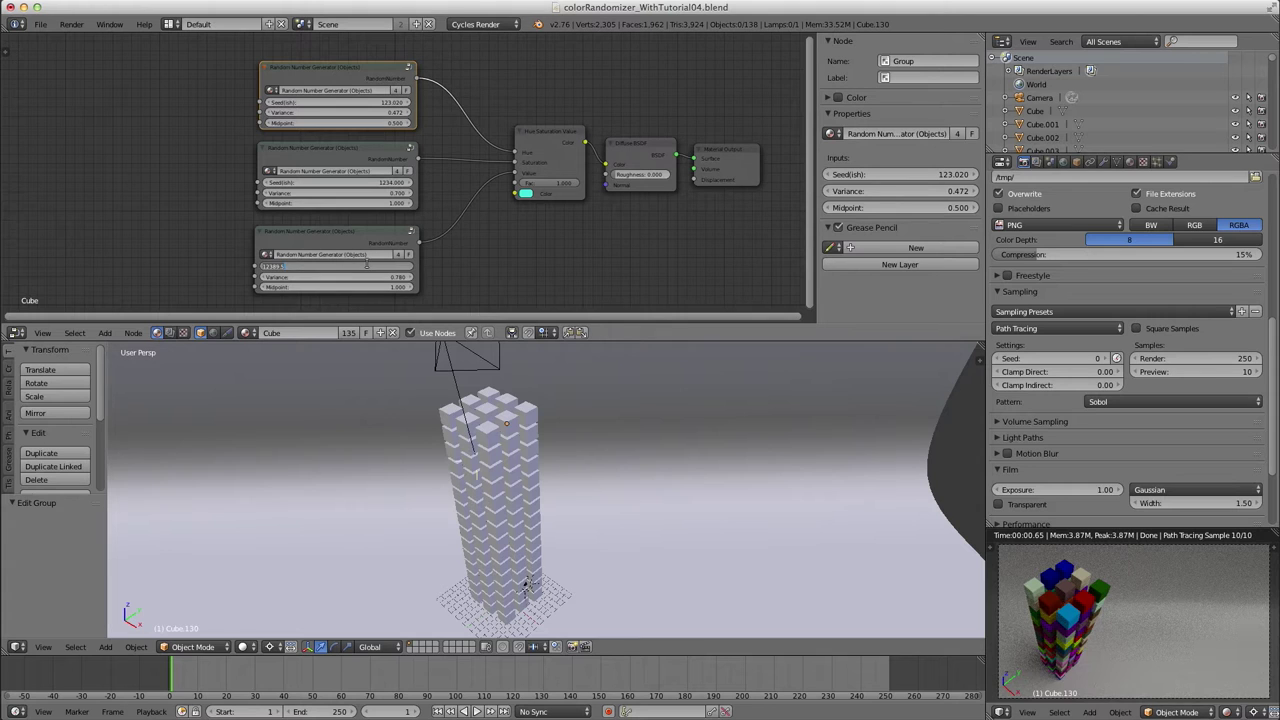
type("12345")
key("Return")
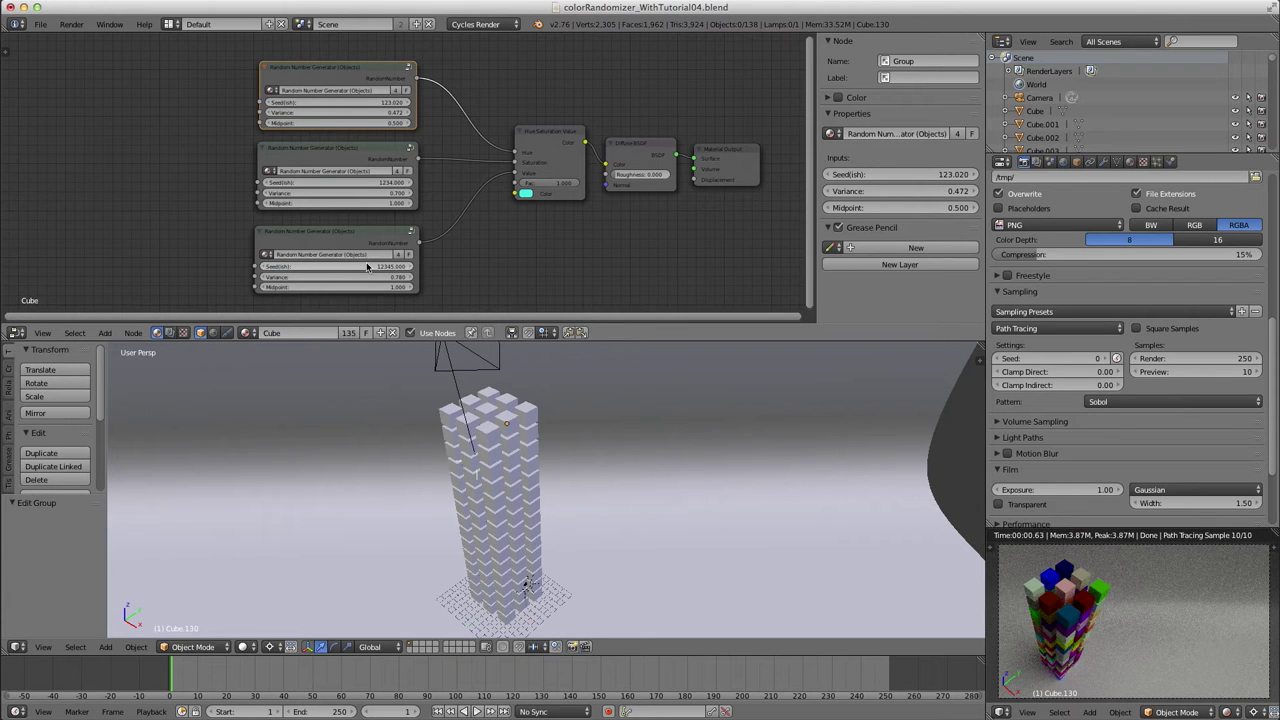
scroll(399, 101, "down", 2, "ctrl")
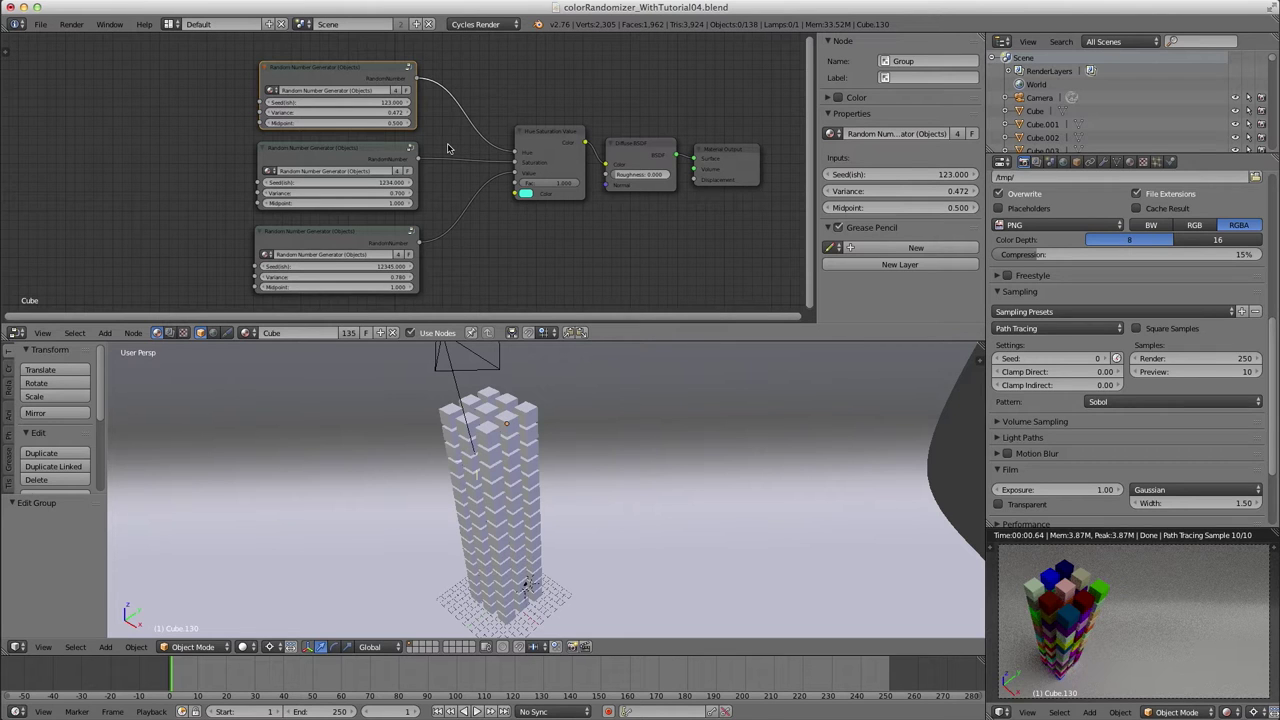
- Group the three random number generators with the Hue Saturation Value node and move the Group Input node farther away from the generators
left_click(364, 156, "shift")
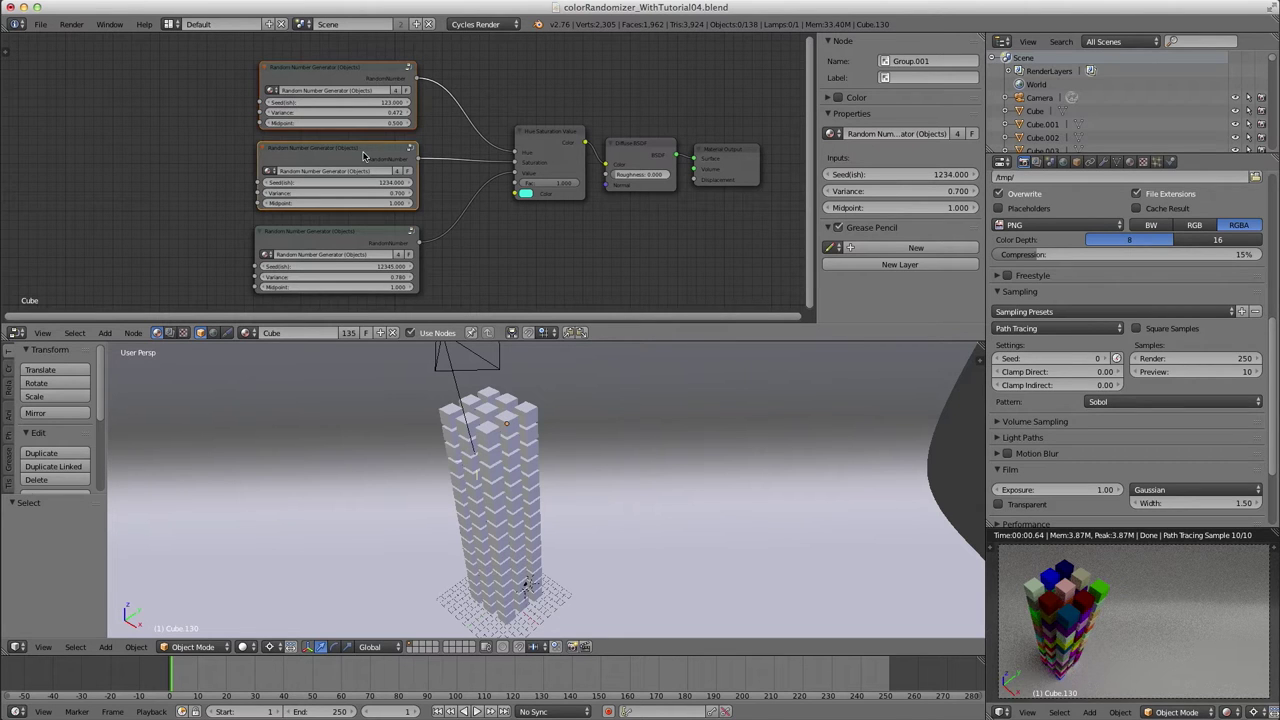
left_click(380, 244, "shift")
left_click(542, 140, "shift")
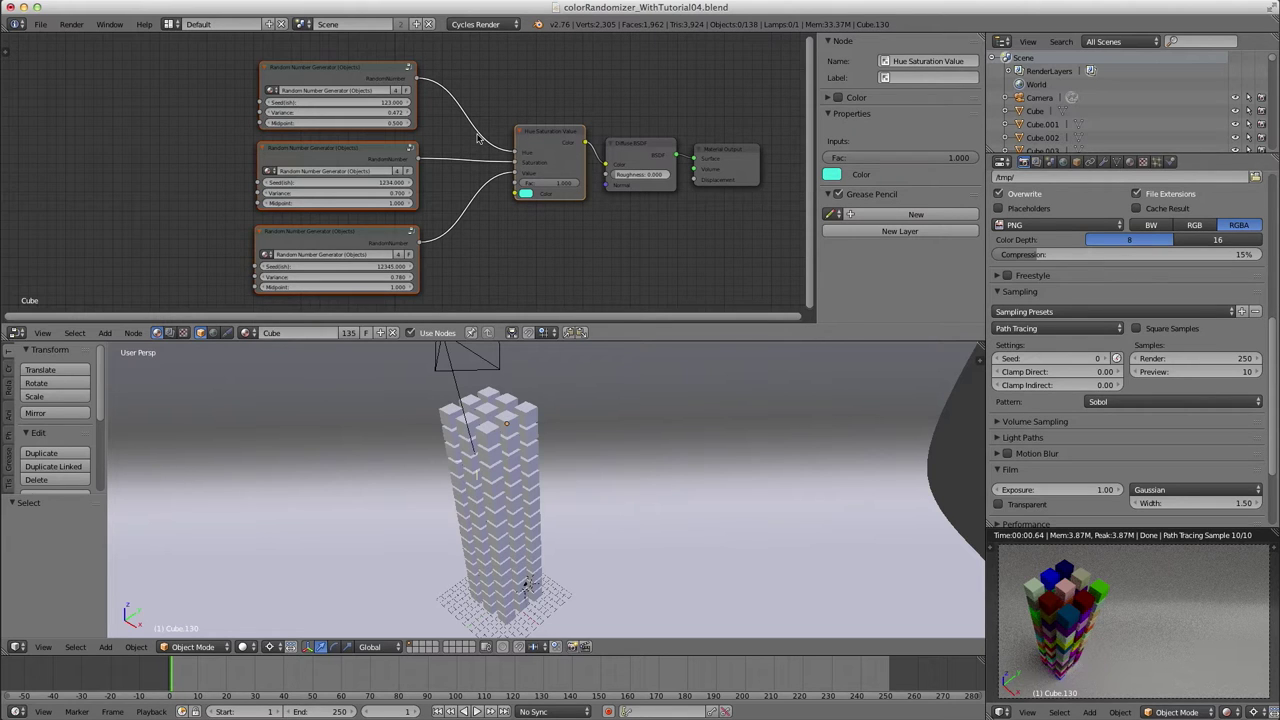
key("ctrl+g")
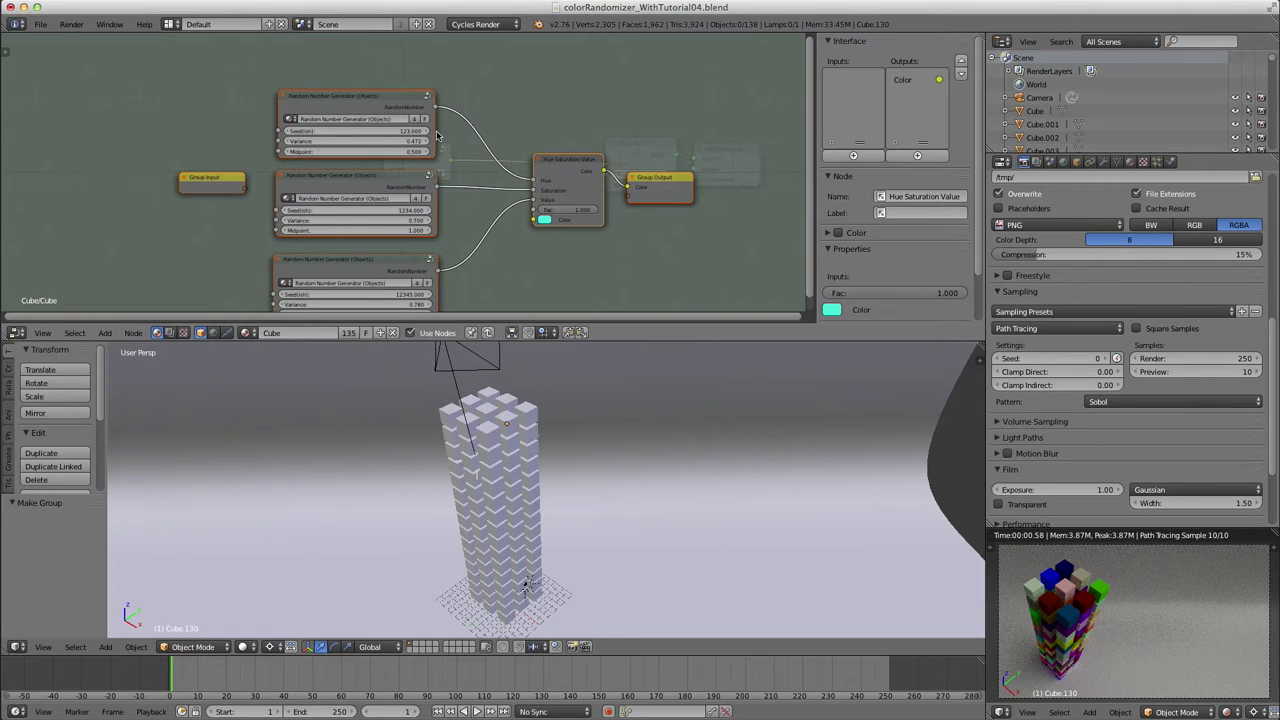
middle_click_drag(443, 190, 435, 164)
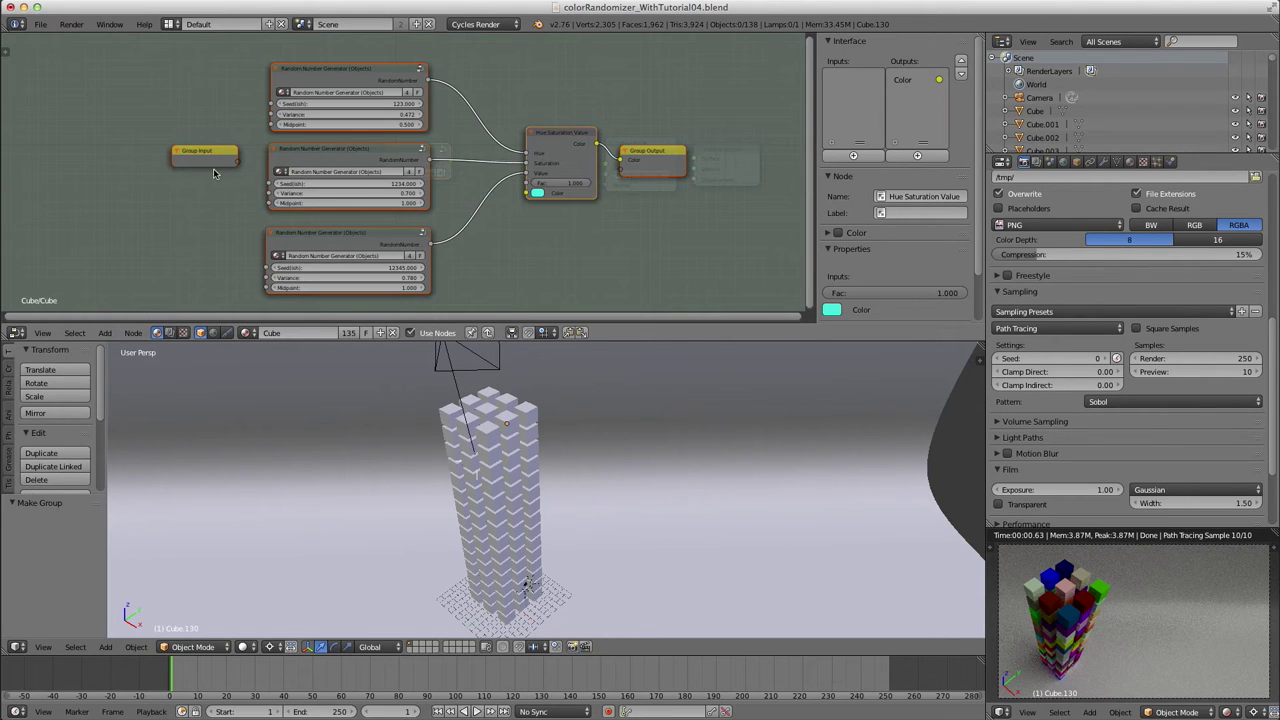
left_click_drag(213, 173, 86, 166)
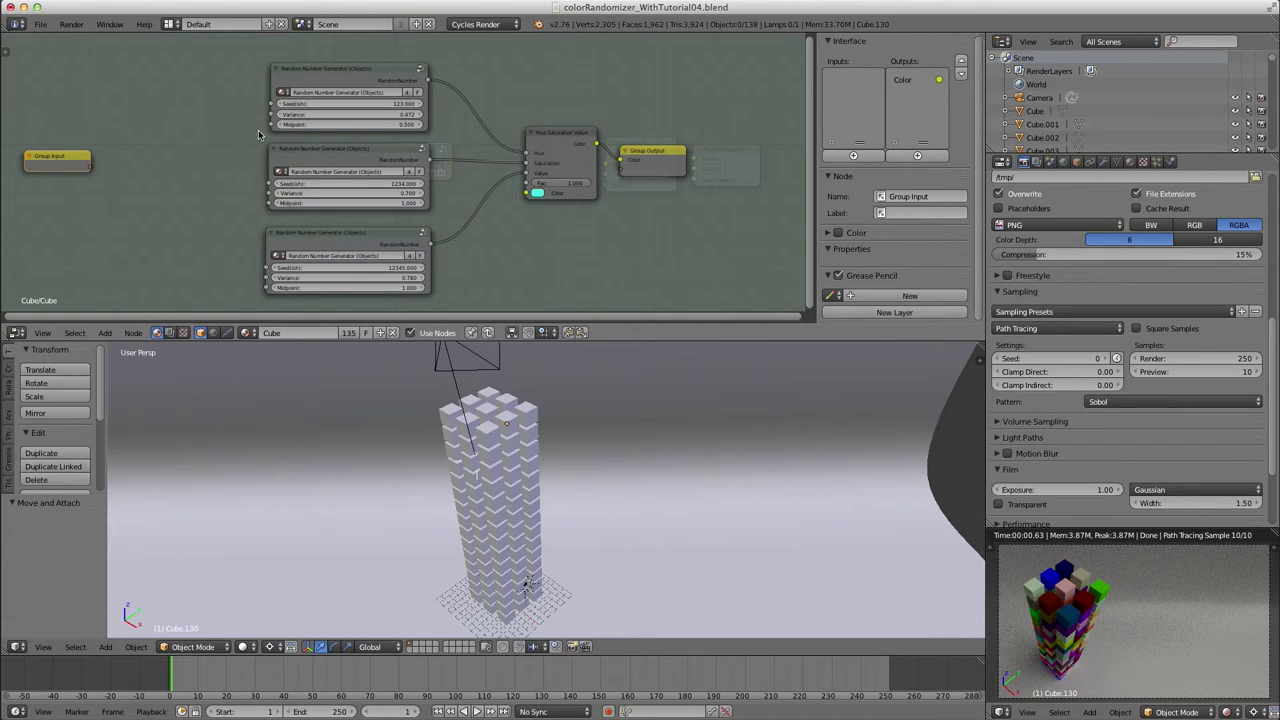
- Expose the hue generator's Variance as a group input named Hue Random and link the saturation generator's Variance to the Group Input
left_click_drag(271, 117, 94, 167)
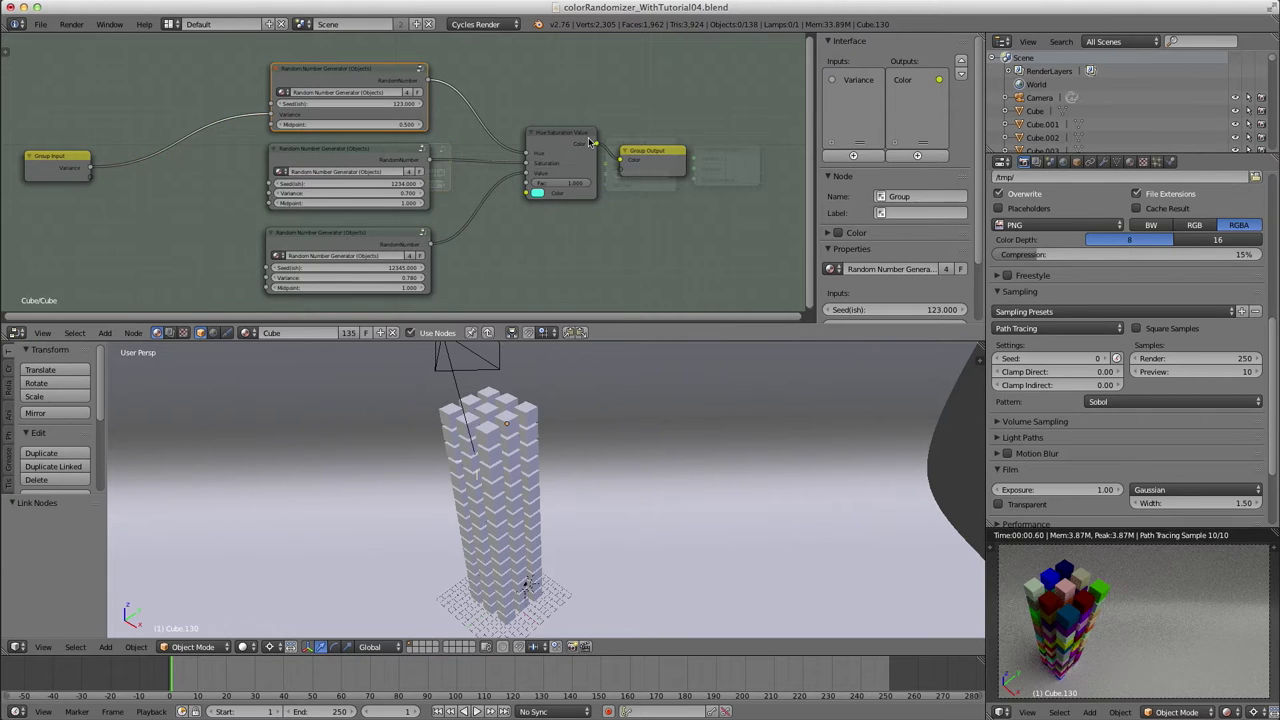
left_click(904, 173)
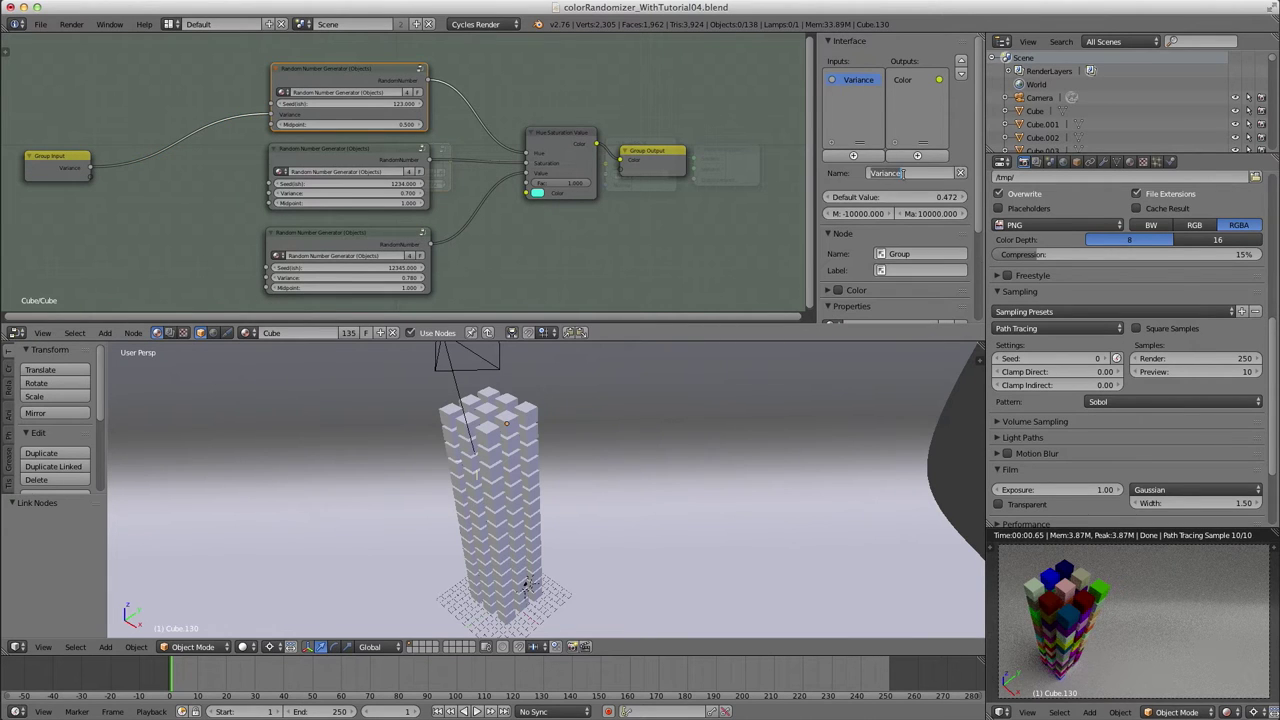
type("Hue Random")
key("Return")
left_click_drag(269, 197, 90, 178)
left_click(890, 175)
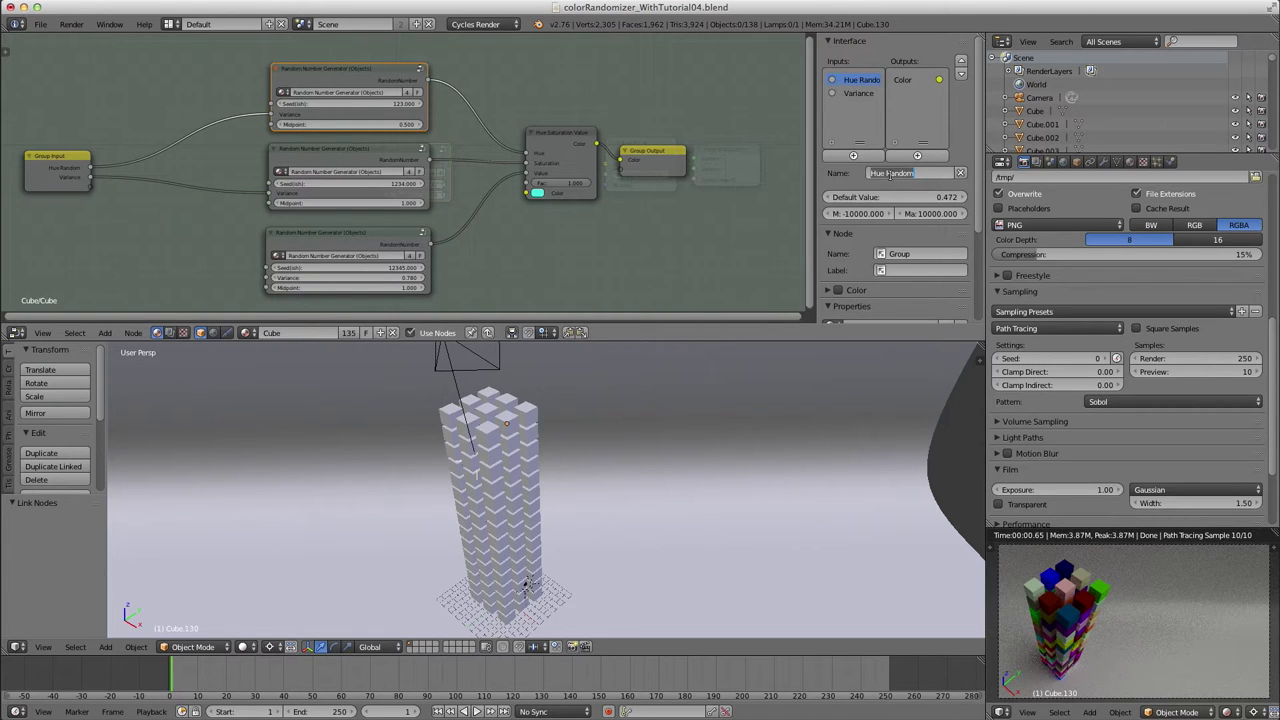
type("Saturation Random")
key("Return")
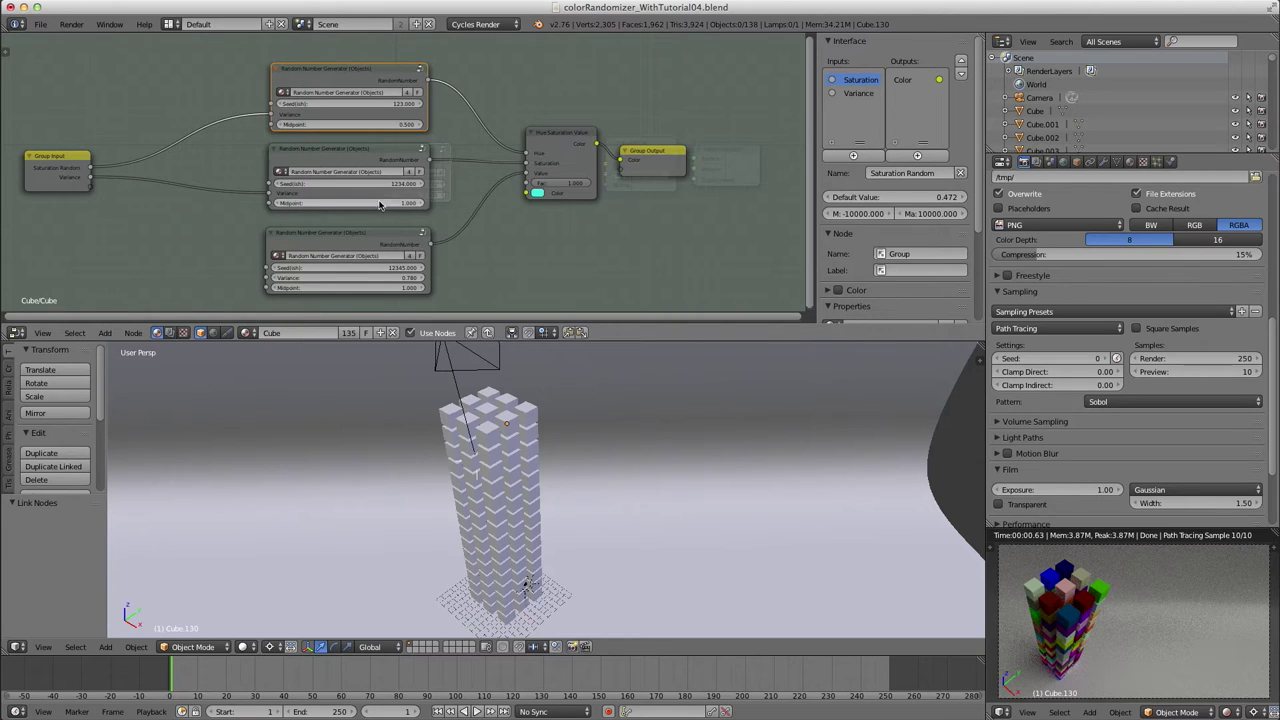
left_click(916, 173)
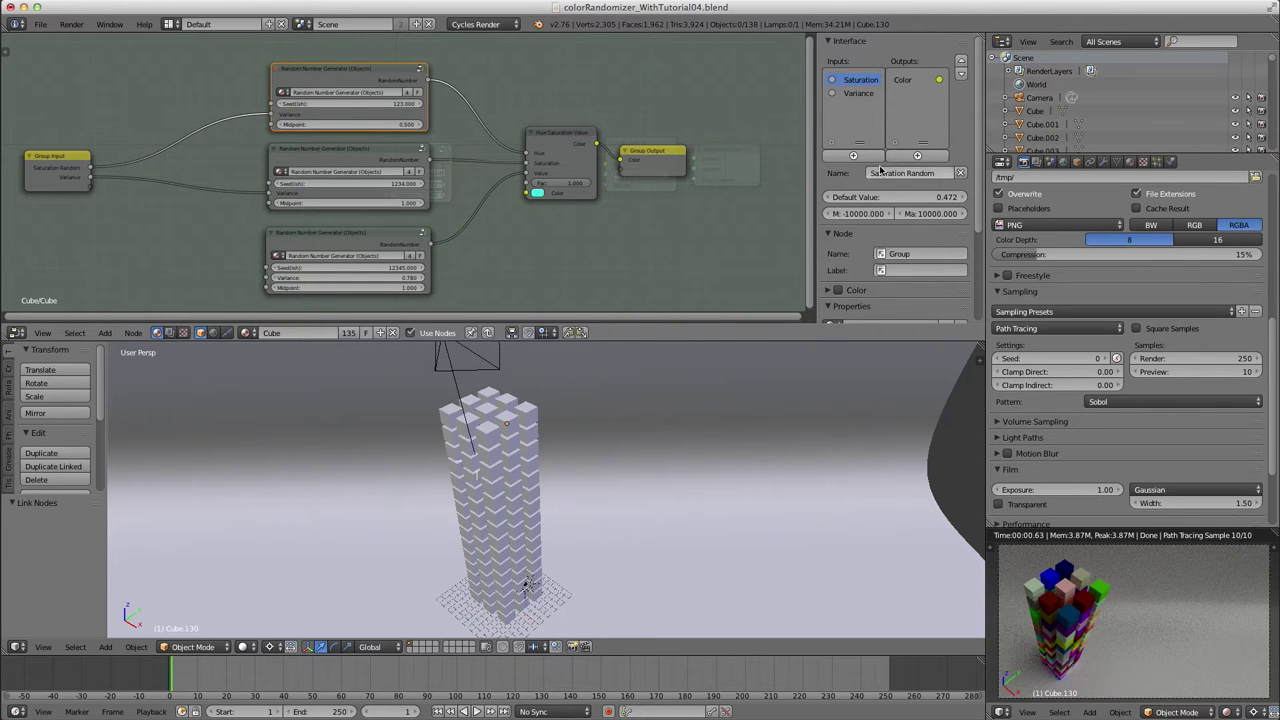
type("Hue Random")
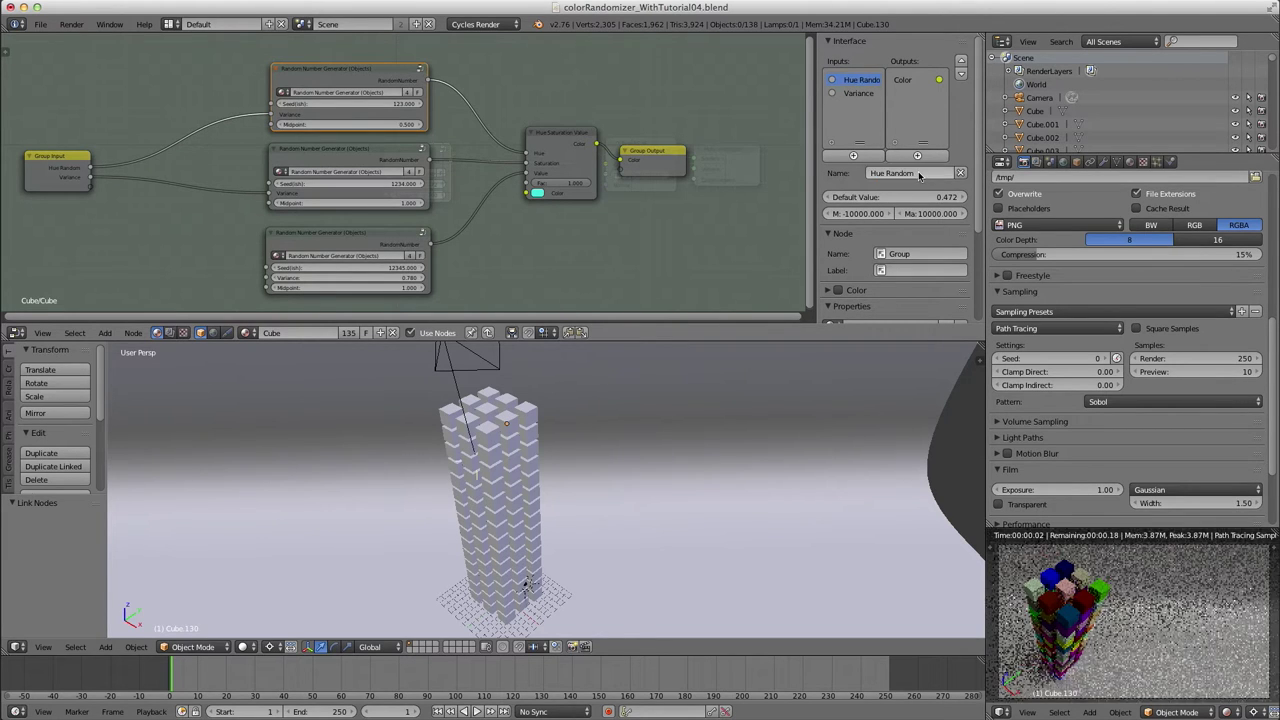
key("Return")
- Rename the group input that drives the saturation generator's variance to Saturation Random
left_click(858, 93)
left_click(903, 173)
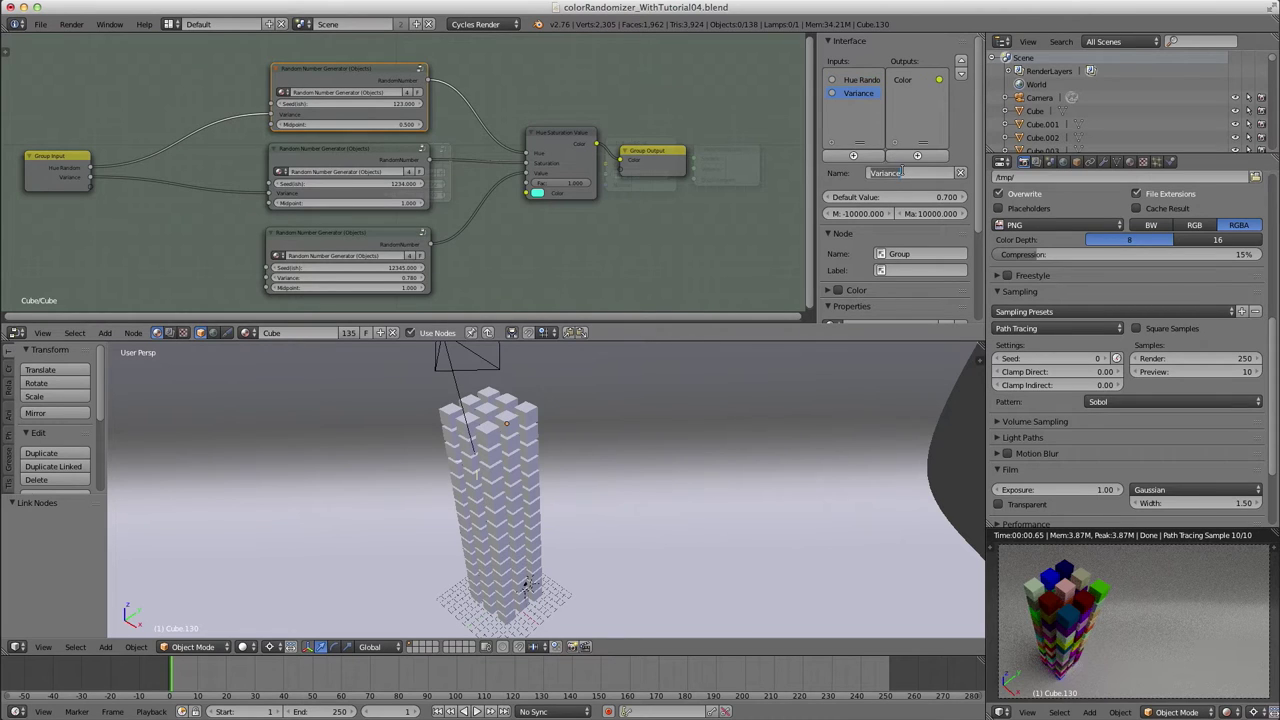
type("Saturation Random")
key("Return")
- Expose the value generator's Variance as a third group input and name it Value Random
left_click_drag(267, 279, 90, 187)
left_click(850, 106)
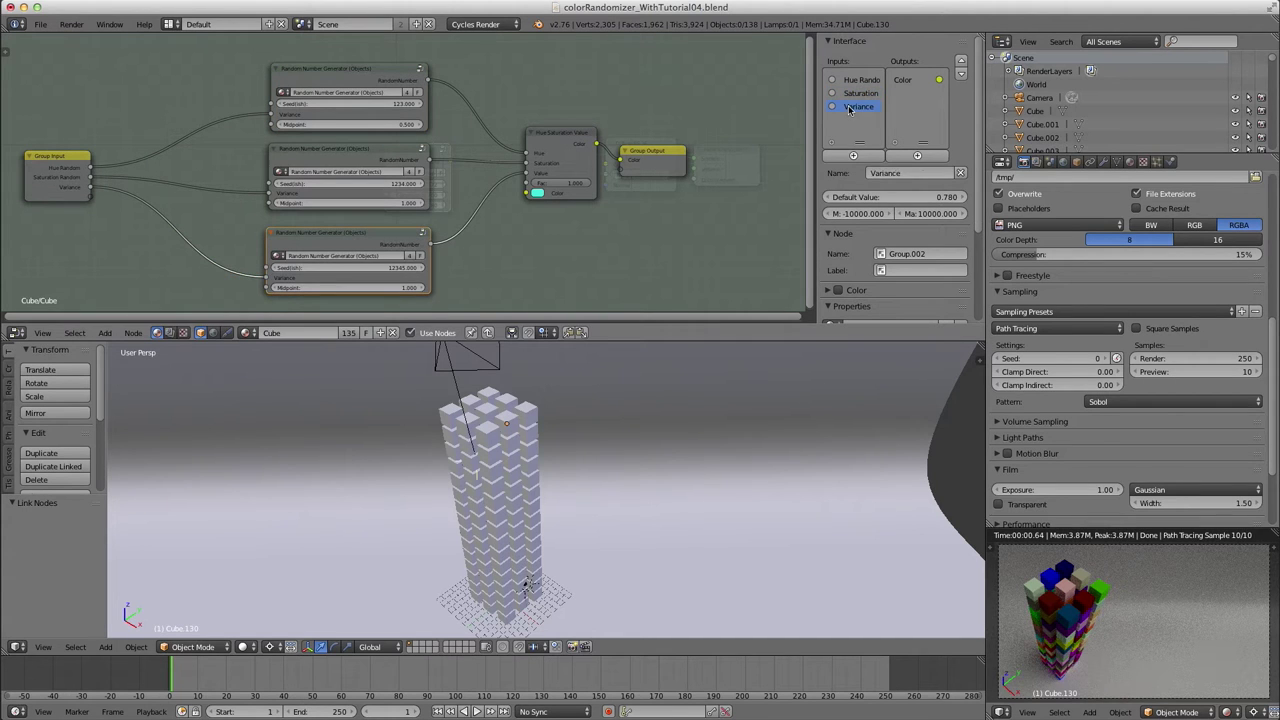
left_click(884, 173)
type("C")
type("alue Random")
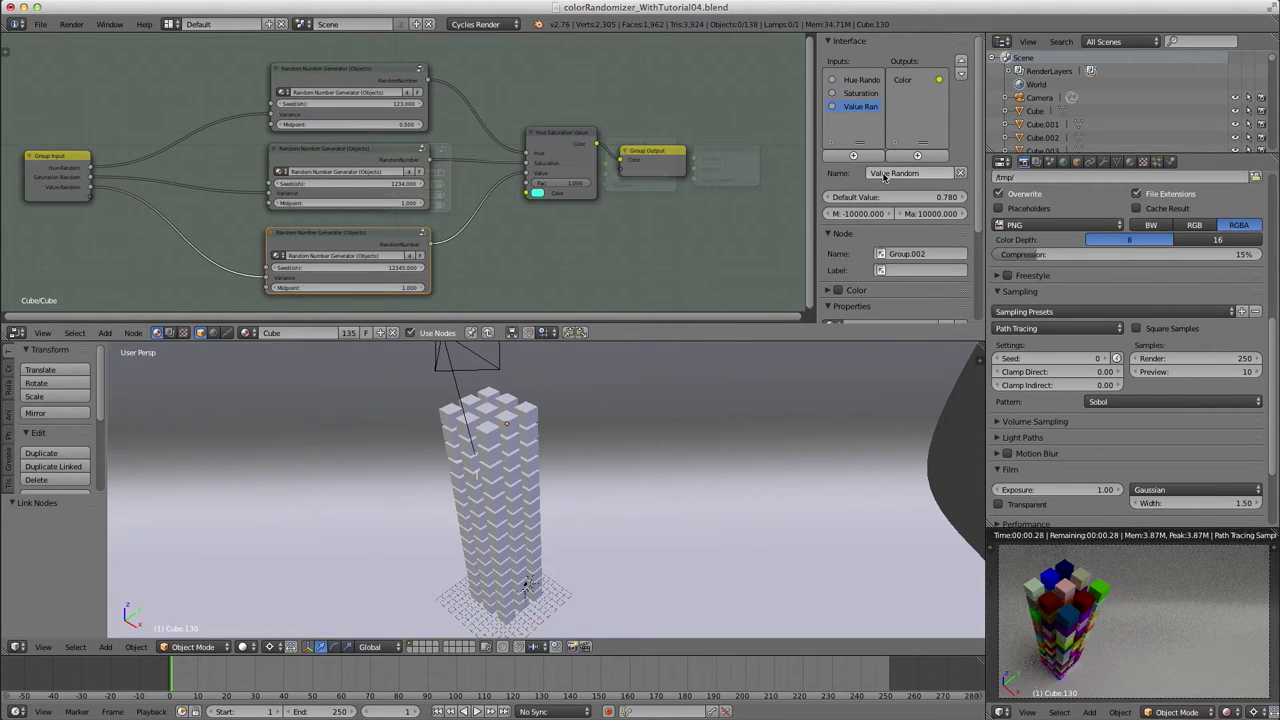
key("Return")
- Leave the node group and widen its node so the full input names are readable
left_click(55, 175)
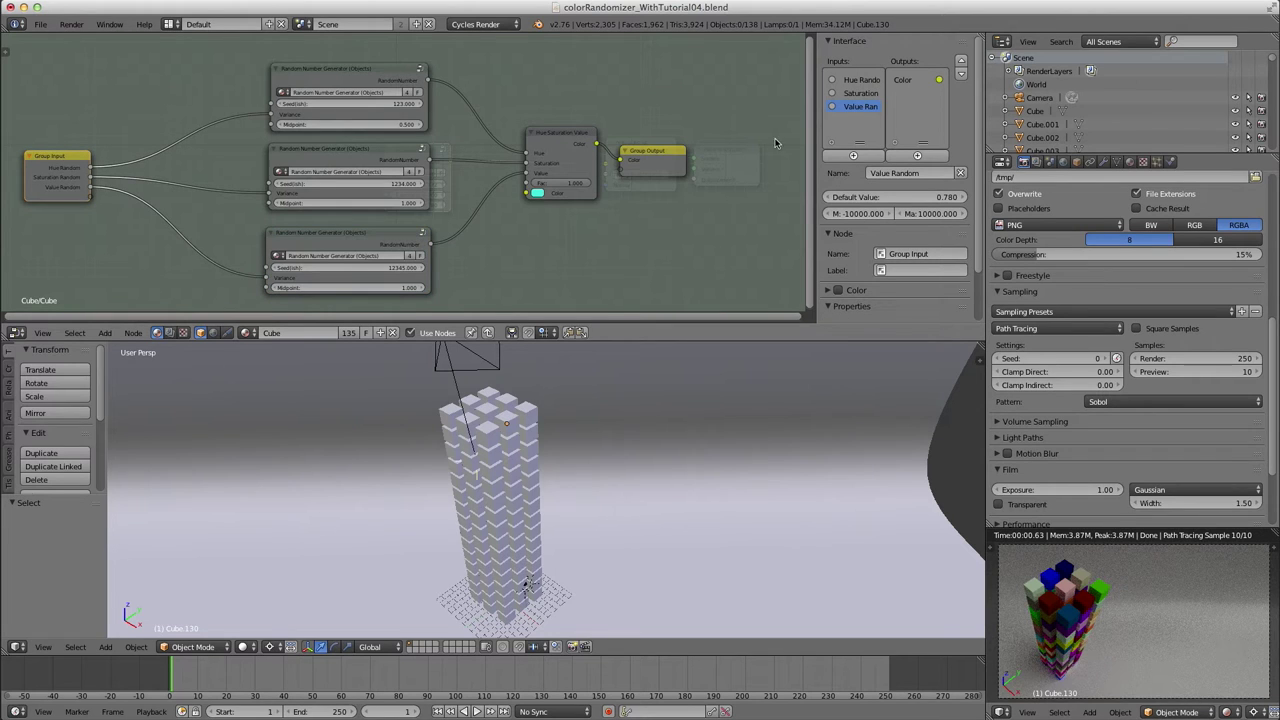
left_click(860, 79)
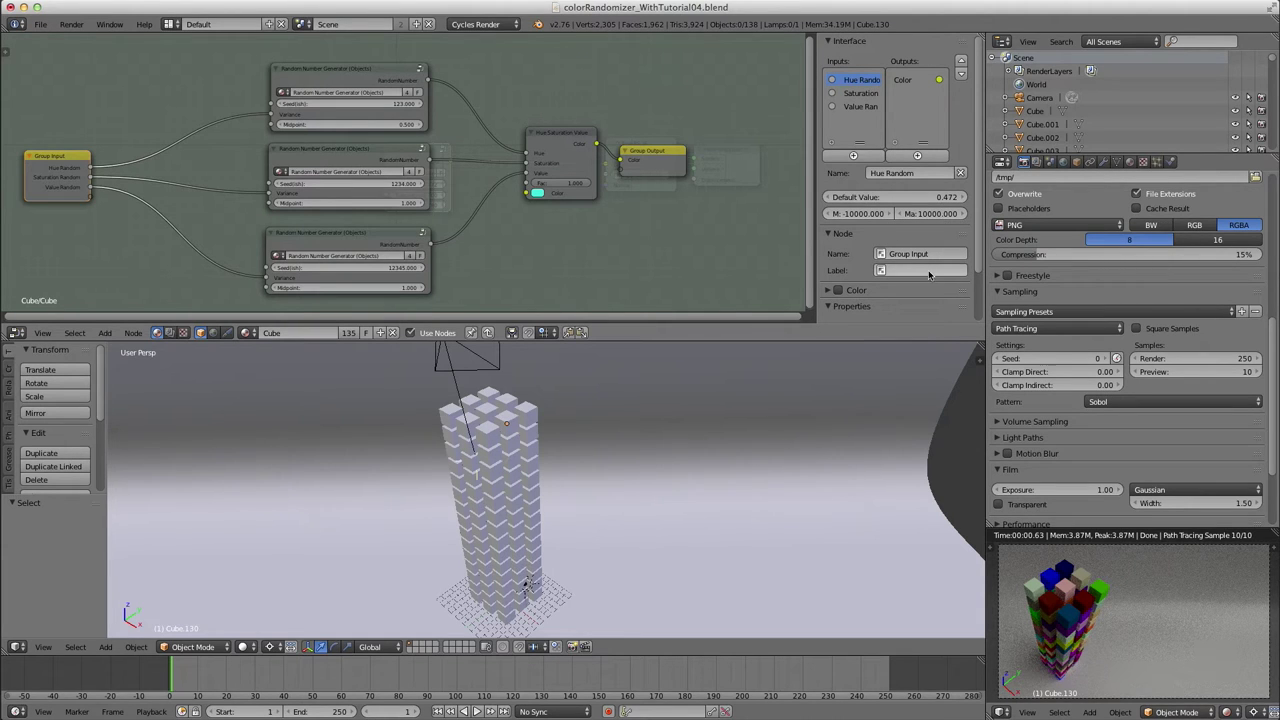
key("Tab")
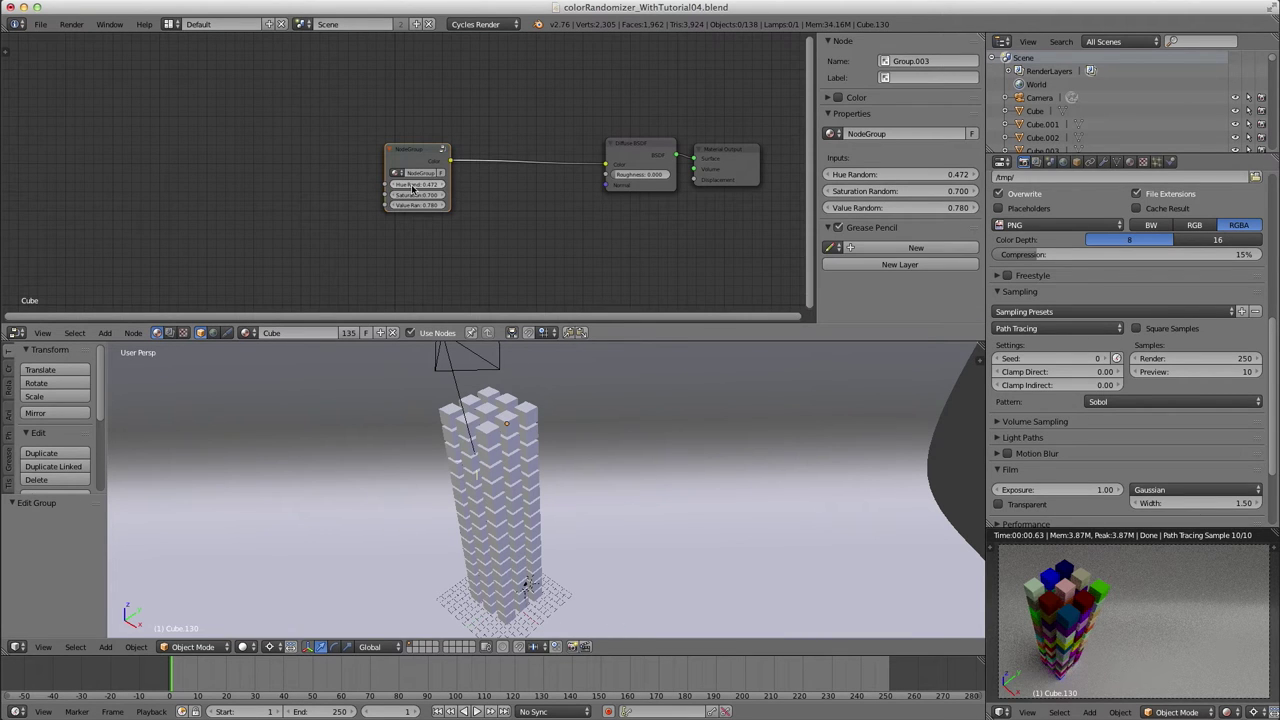
left_click_drag(386, 185, 296, 185)
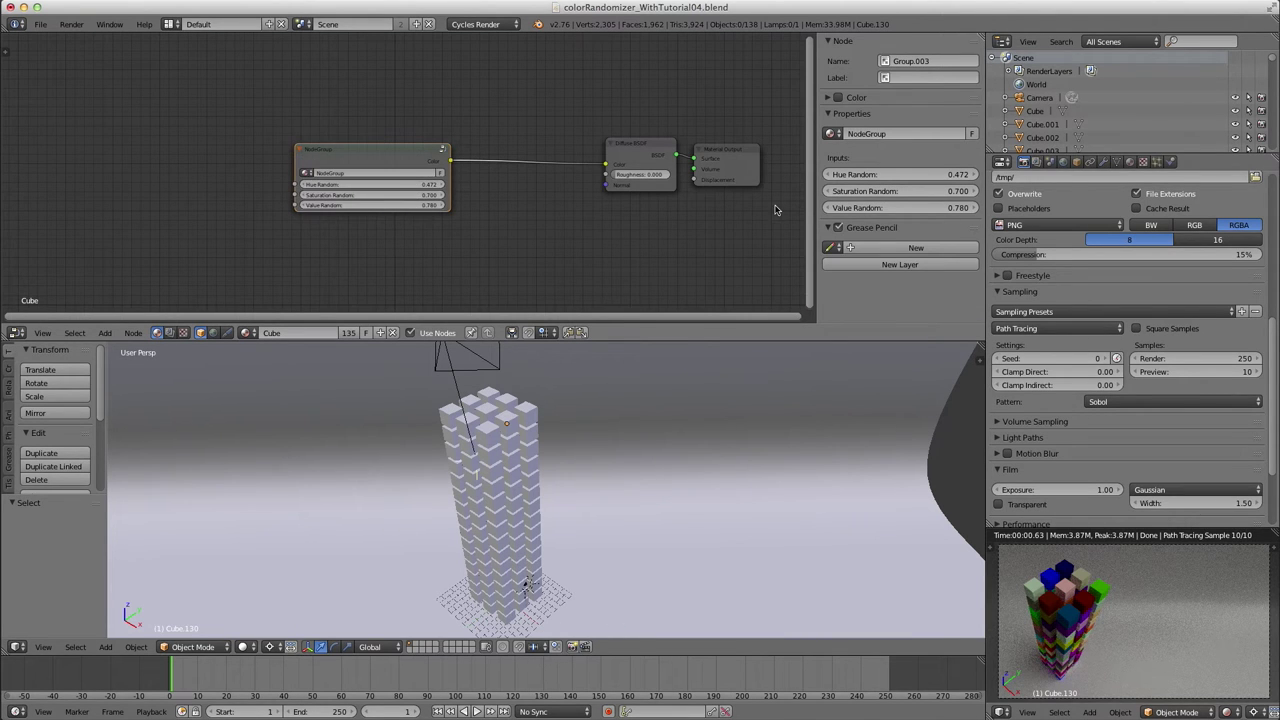
- Reopen the node group and limit the Hue Random input to a minimum of 0 and a maximum of 1
key("Tab")
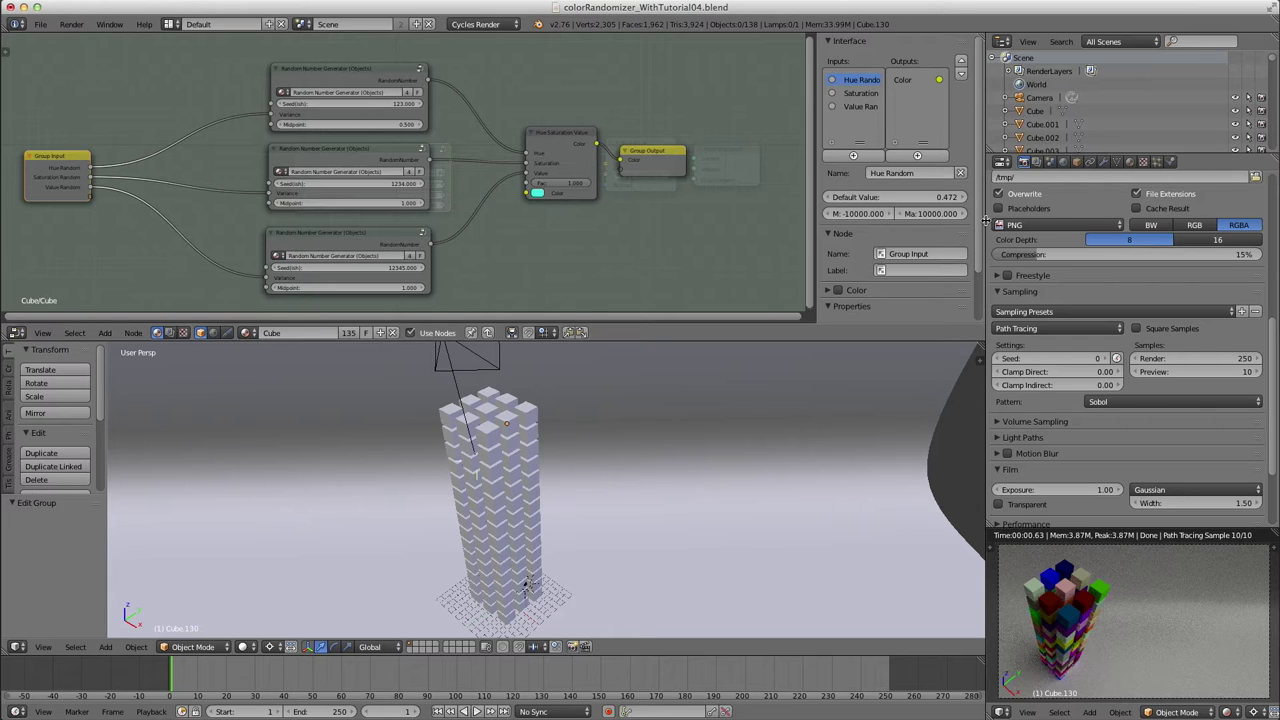
left_click(858, 213)
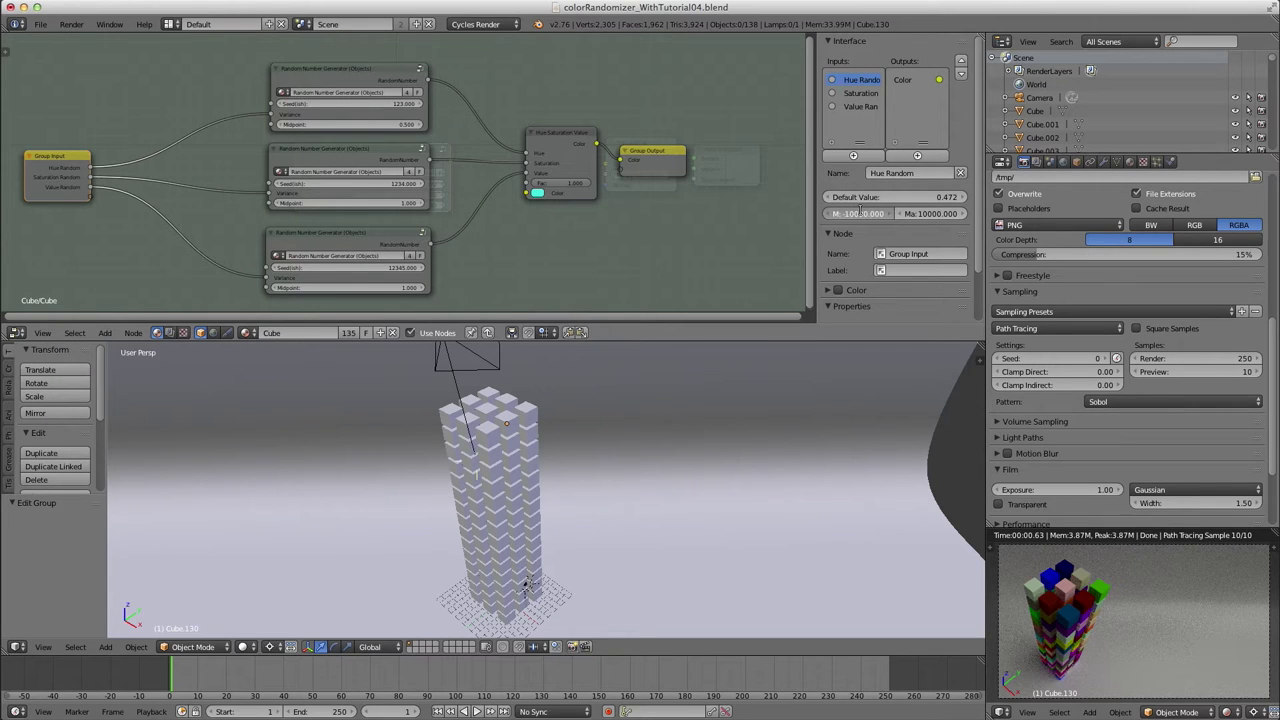
type("0")
key("Tab")
key("Return")
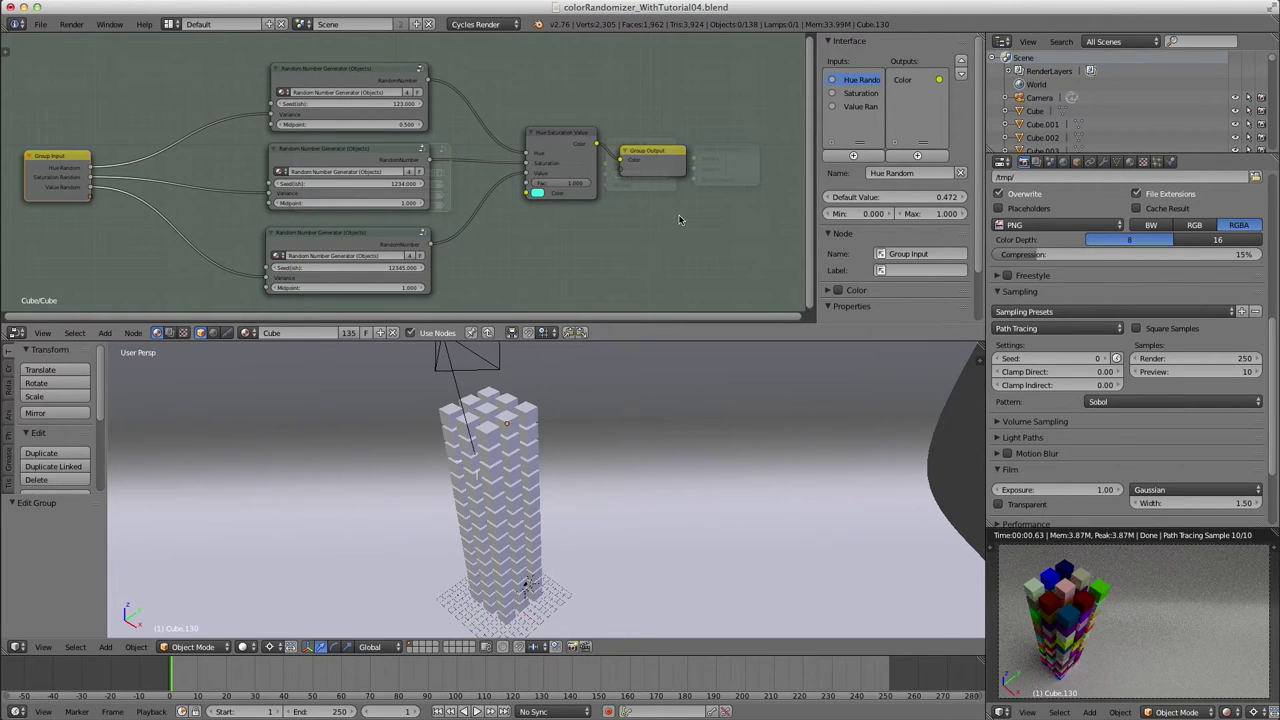
- Leave the node group and test the range of the Hue Random value without keeping a change
key("Tab")
left_click_drag(385, 187, 470, 187)
right_click(379, 184)
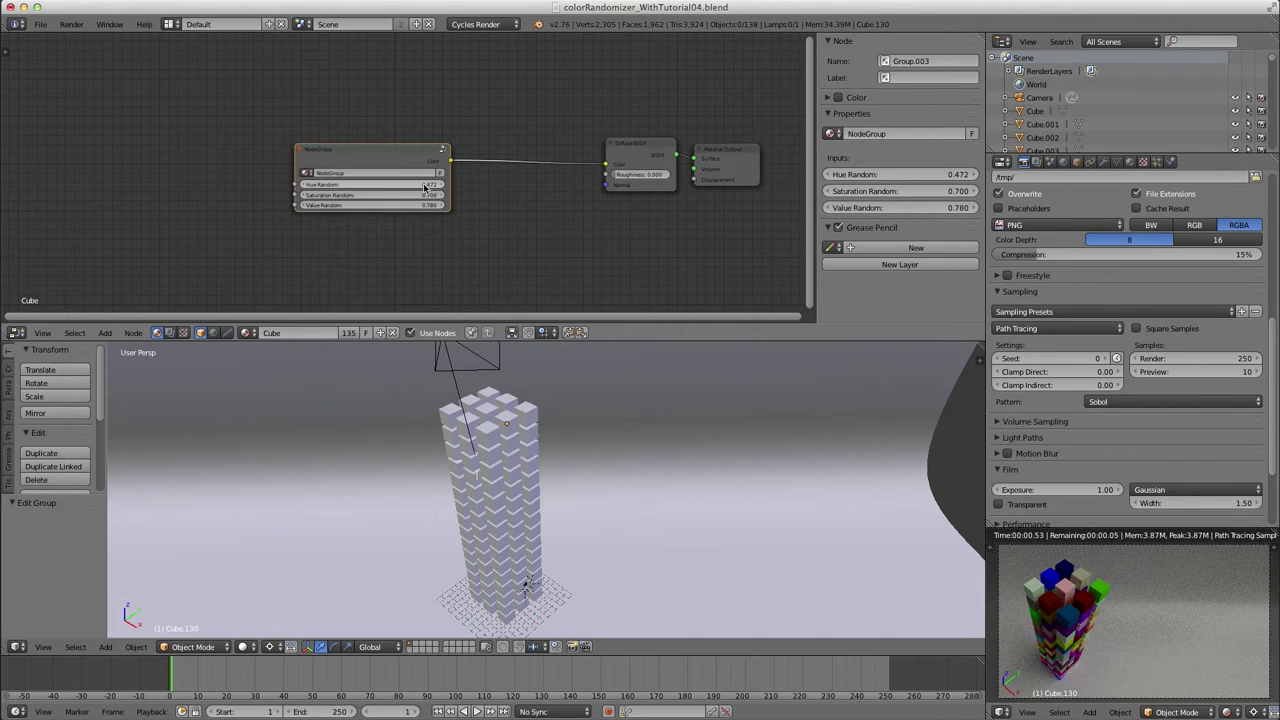
- Set Hue Random to 0 on the group node and, inside the group, limit the Saturation Random input to a minimum of -1 and maximum of 2
left_click_drag(400, 187, 355, 188)
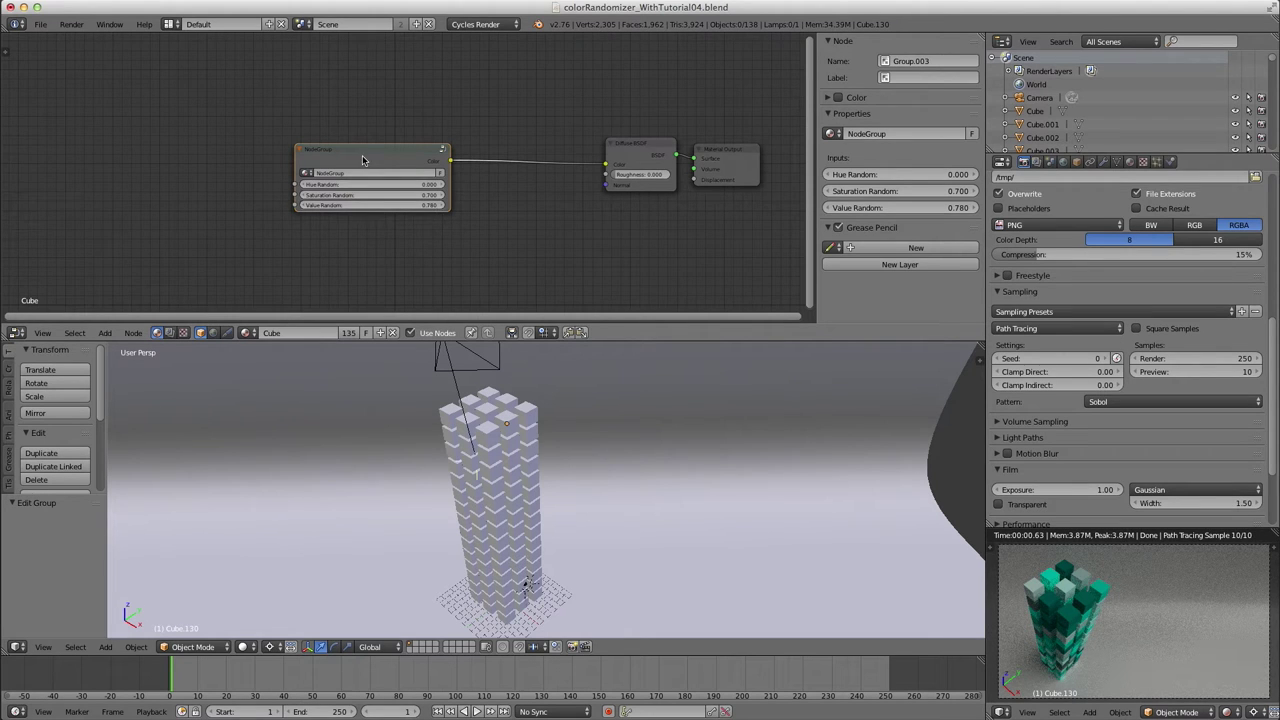
key("Tab")
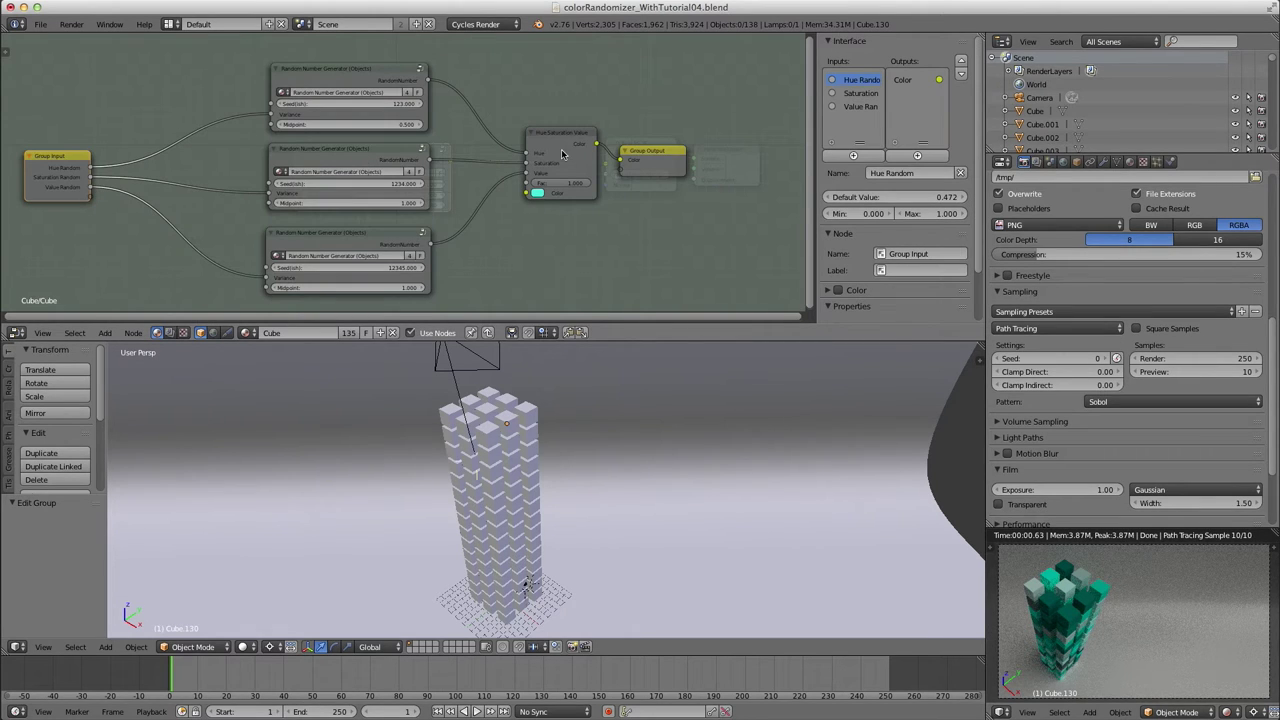
left_click(860, 93)
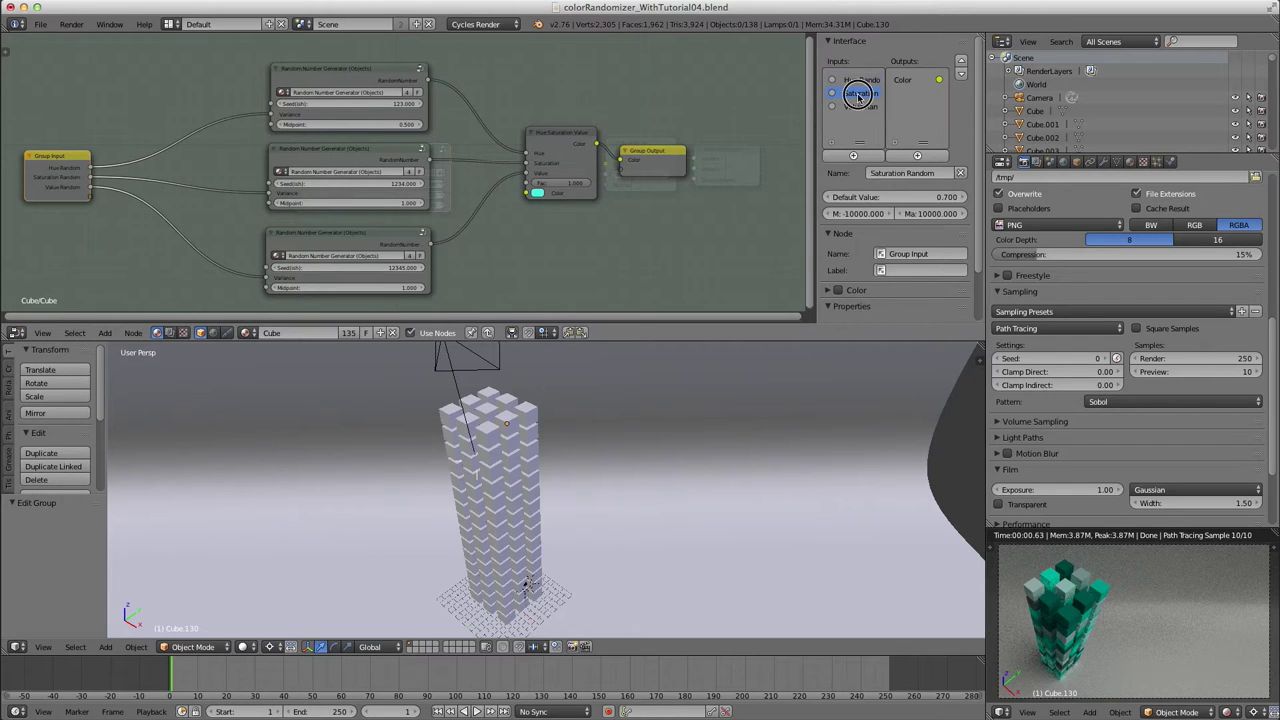
left_click(858, 213)
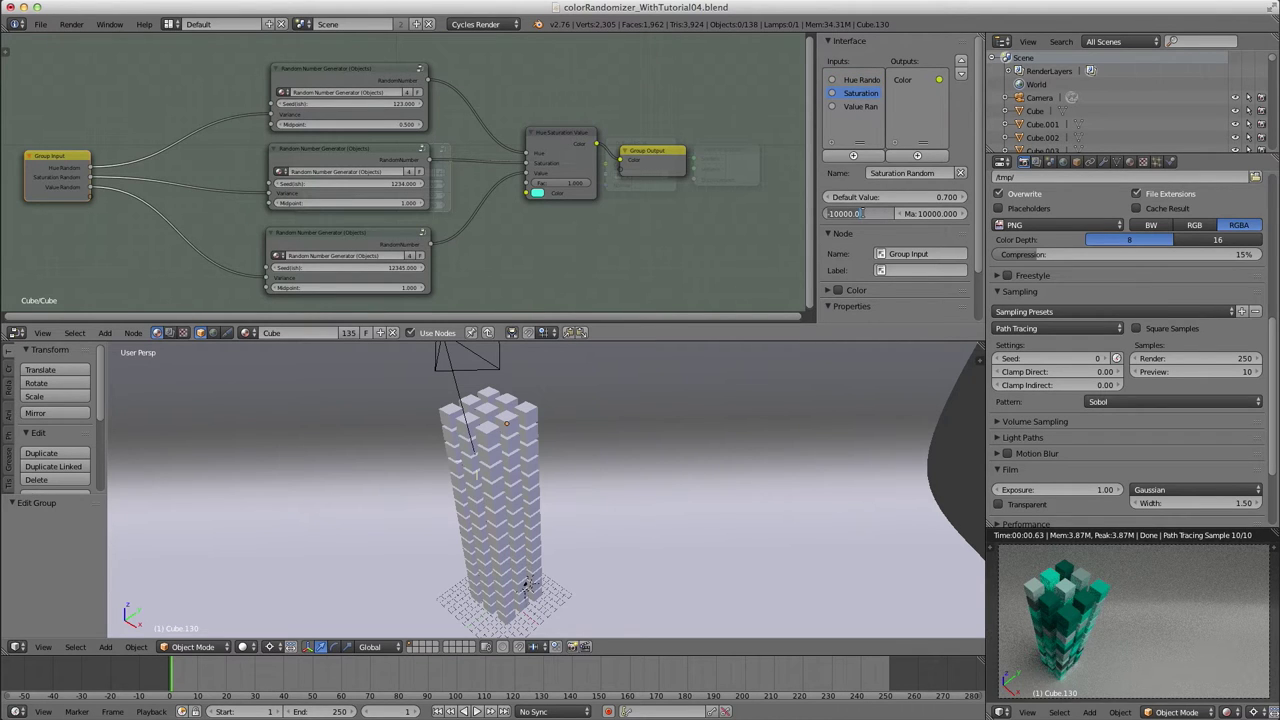
type("-1")
key("Tab")
type("2")
key("Return")
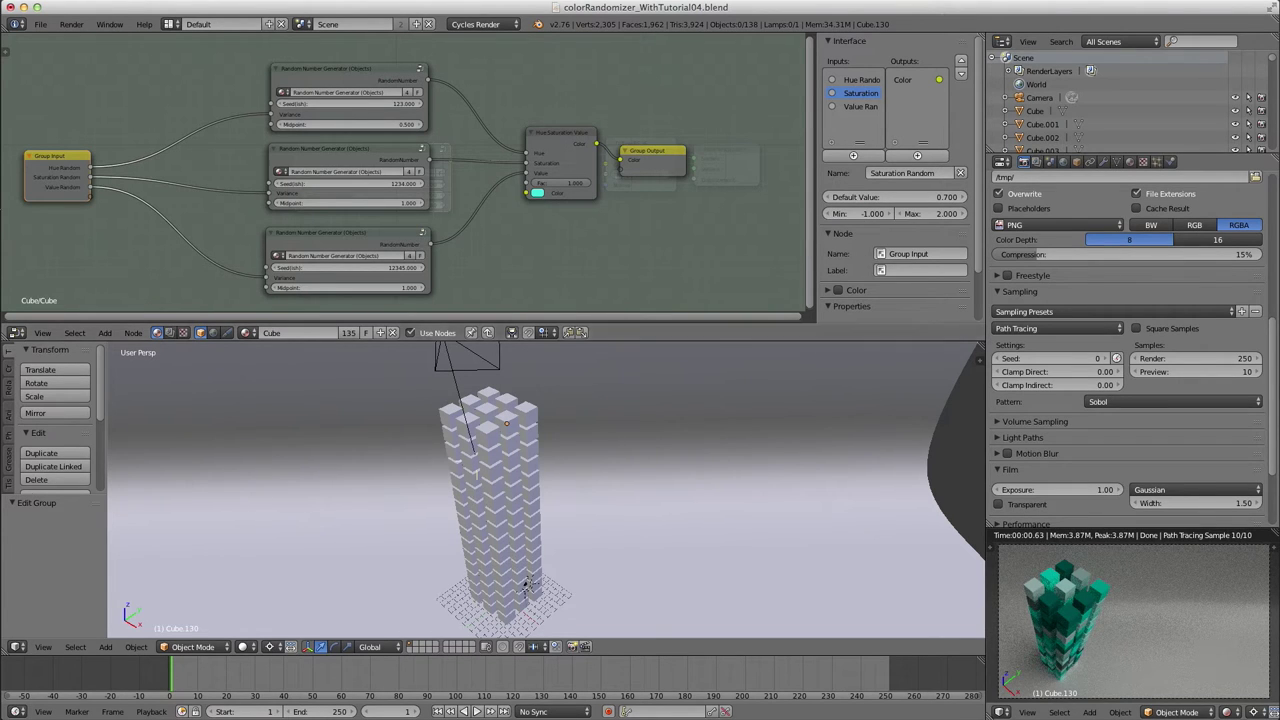
- Limit the group's Value Random input to a minimum of -2 and a maximum of 2
left_click(322, 235)
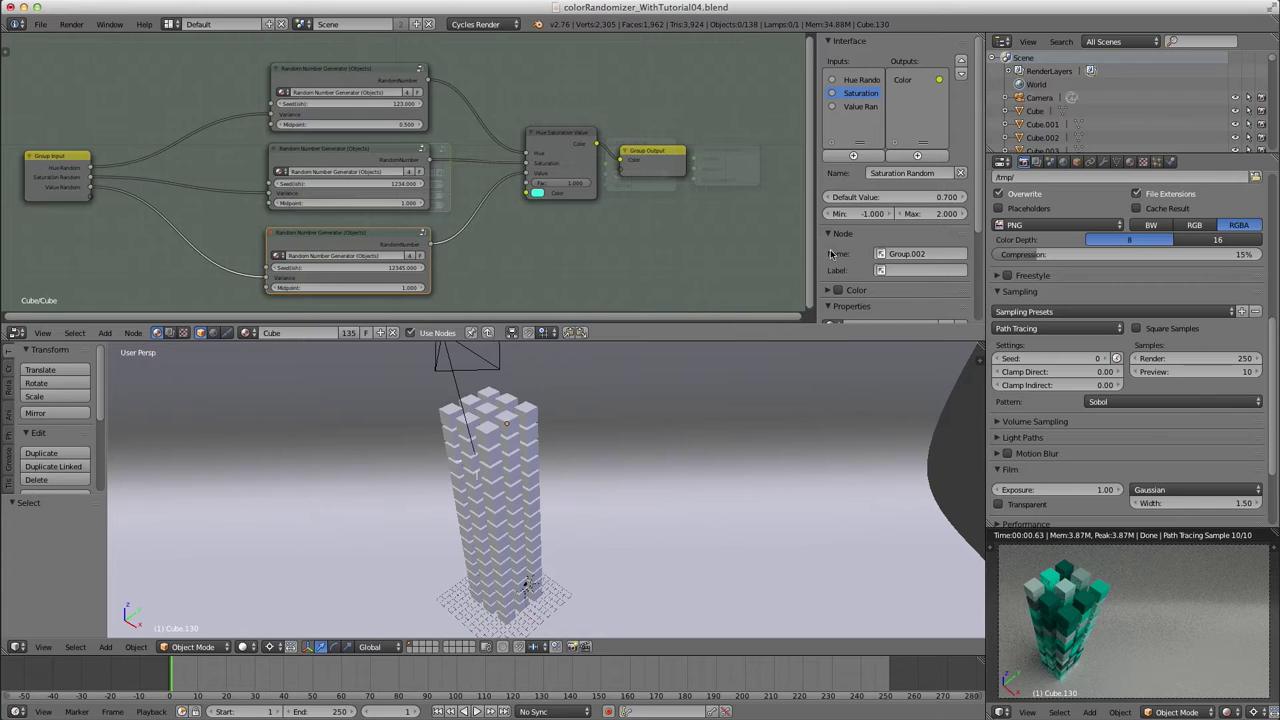
left_click(856, 110)
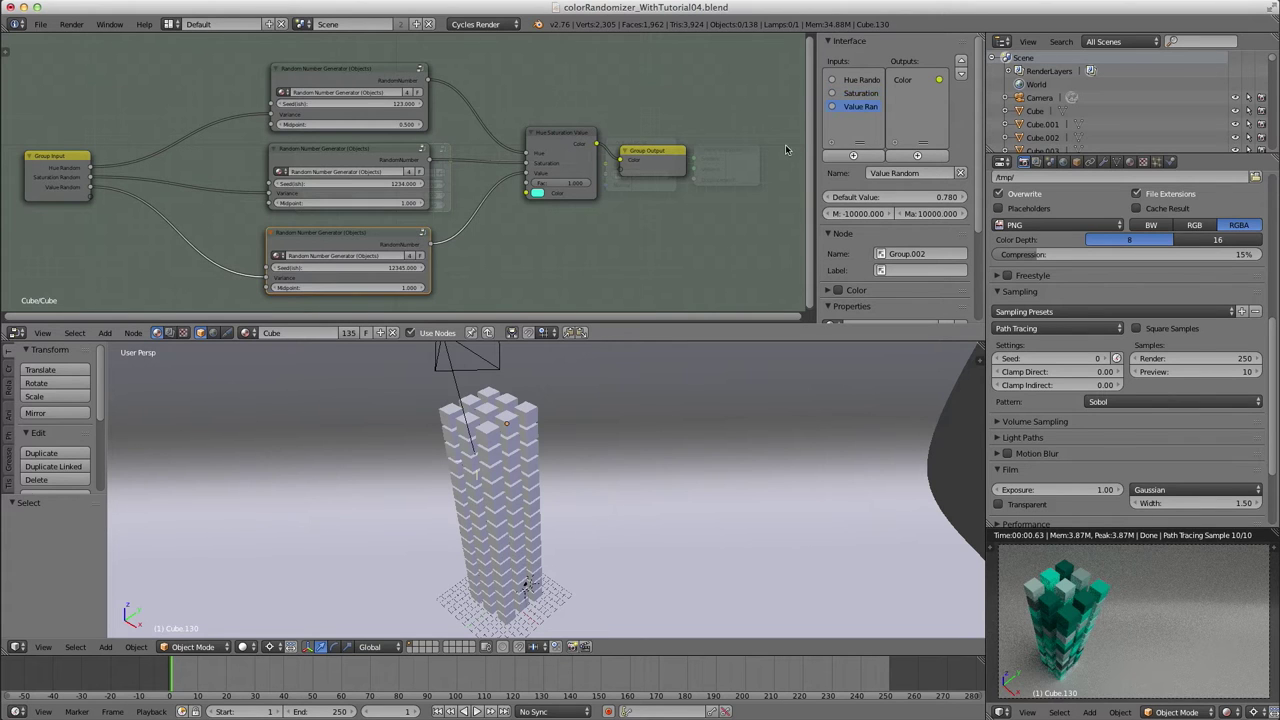
left_click(858, 213)
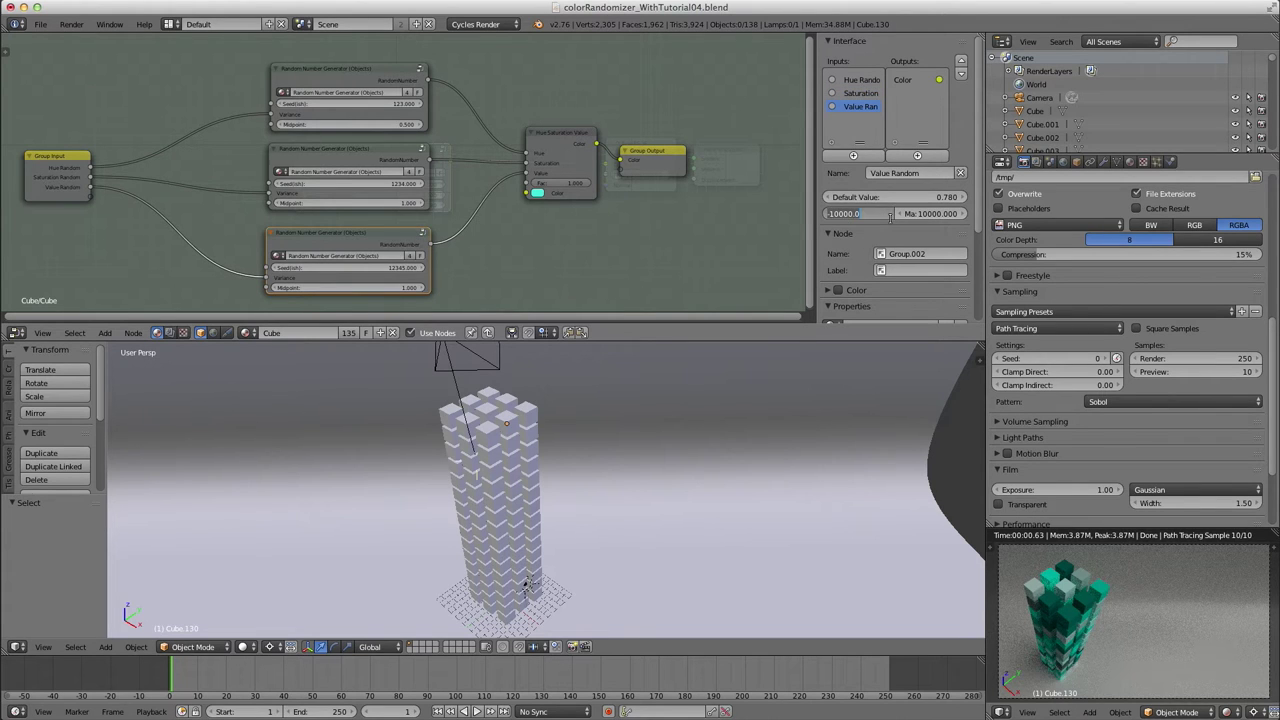
type("-2")
key("Tab")
type("2")
key("Return")
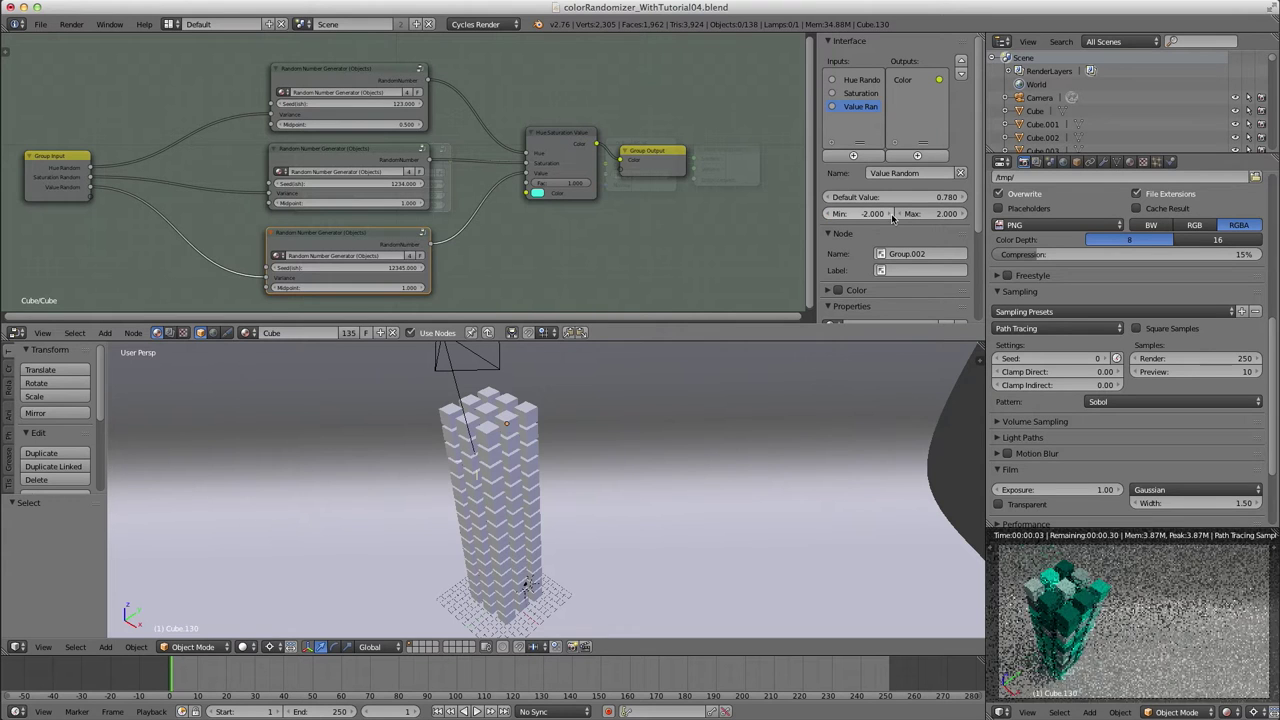
- Leave the node group to check the Value Random input on its node, and reopen the group
key("Tab")
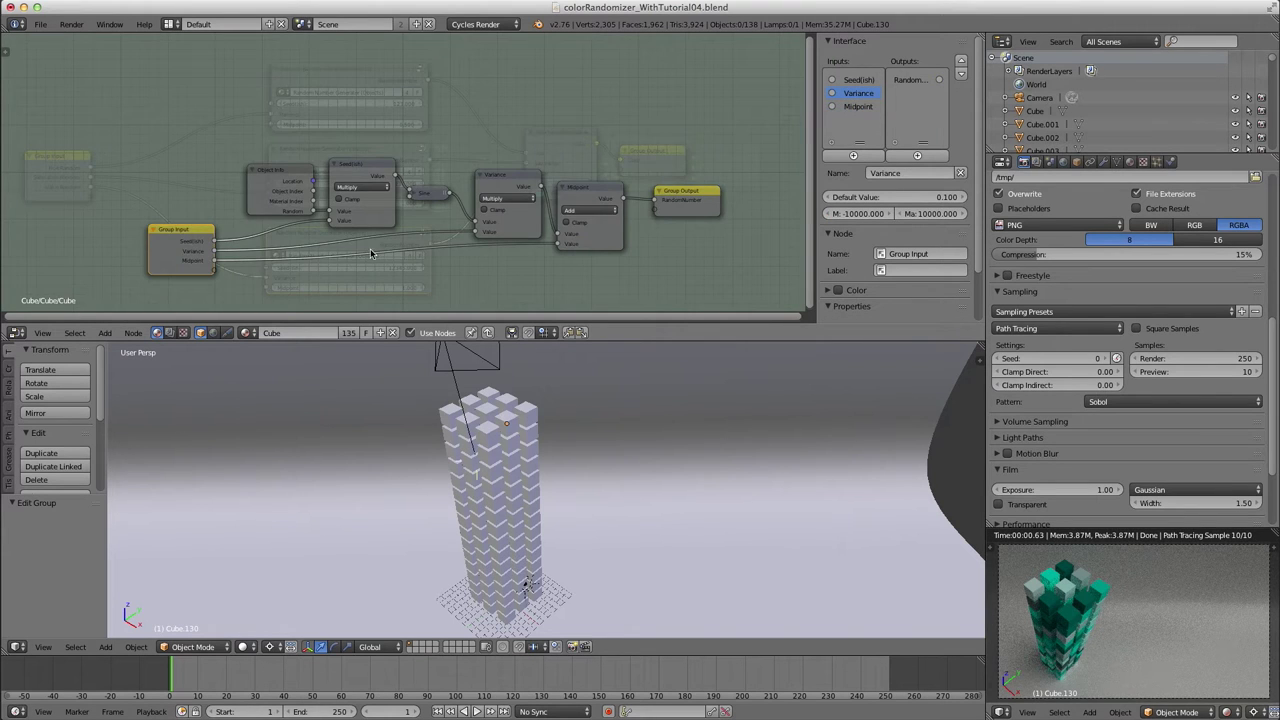
key("Tab")
key("Tab")
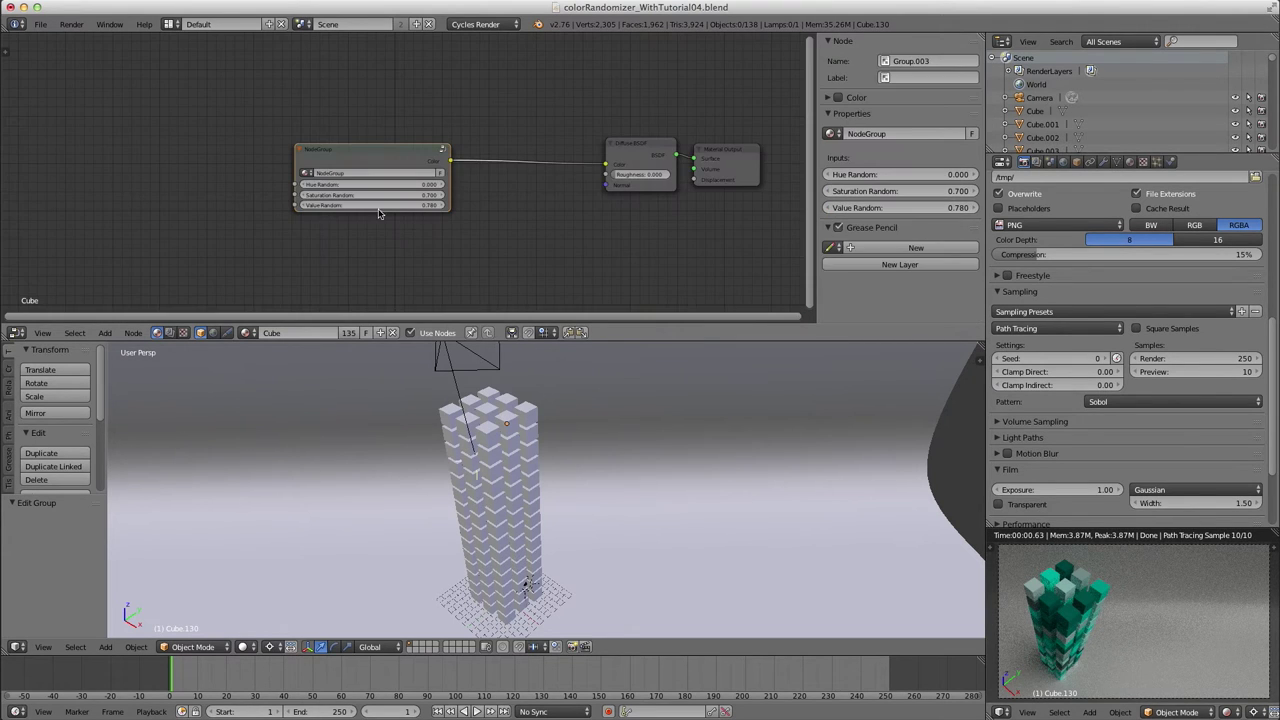
mouse_move(379, 210)
left_mouse_down()
mouse_move(230, 210)
mouse_move(376, 209)
left_mouse_up()
key("Tab")
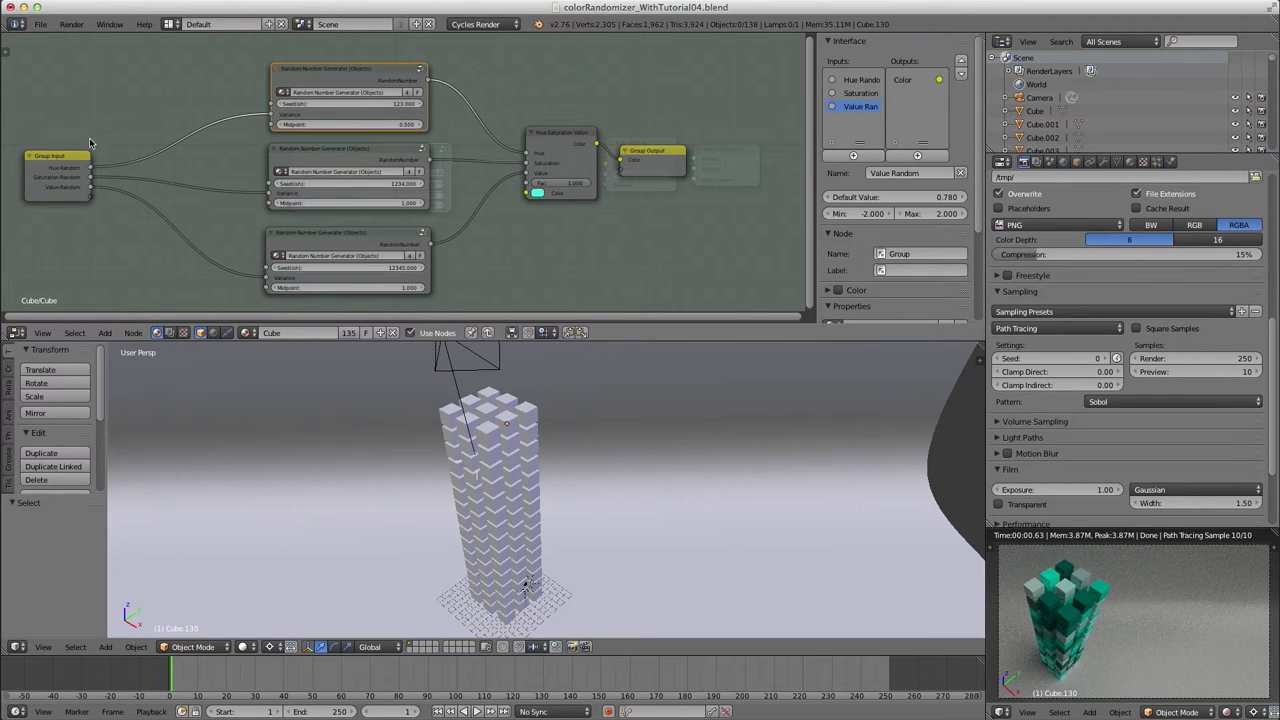
- Set the default value of the Hue Random group input to 0.05
left_click(846, 81)
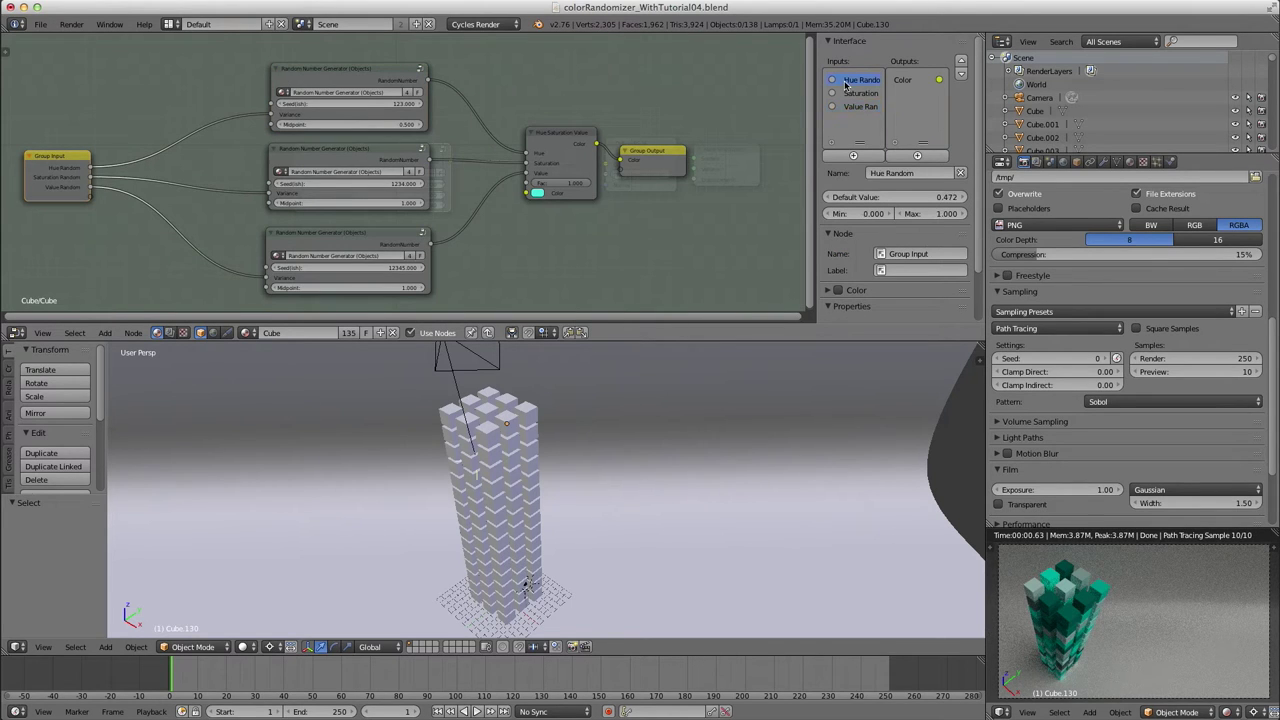
left_click(914, 197)
type("0.05")
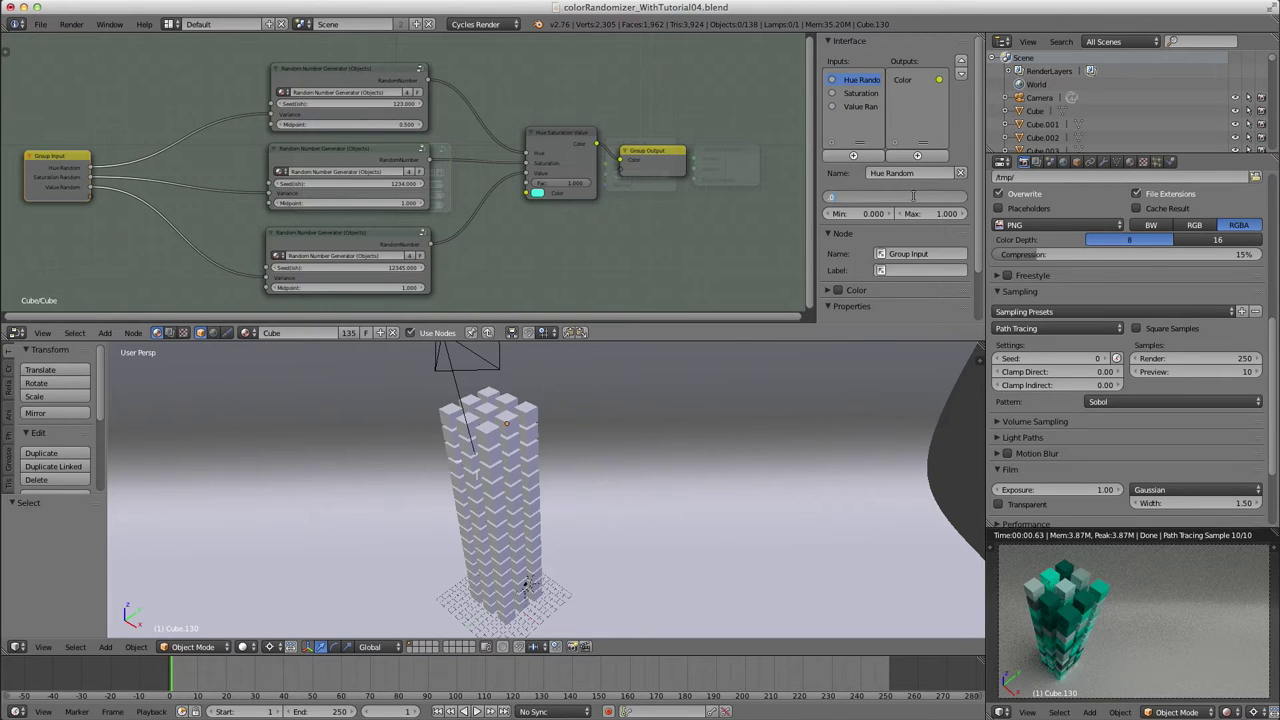
key("Return")
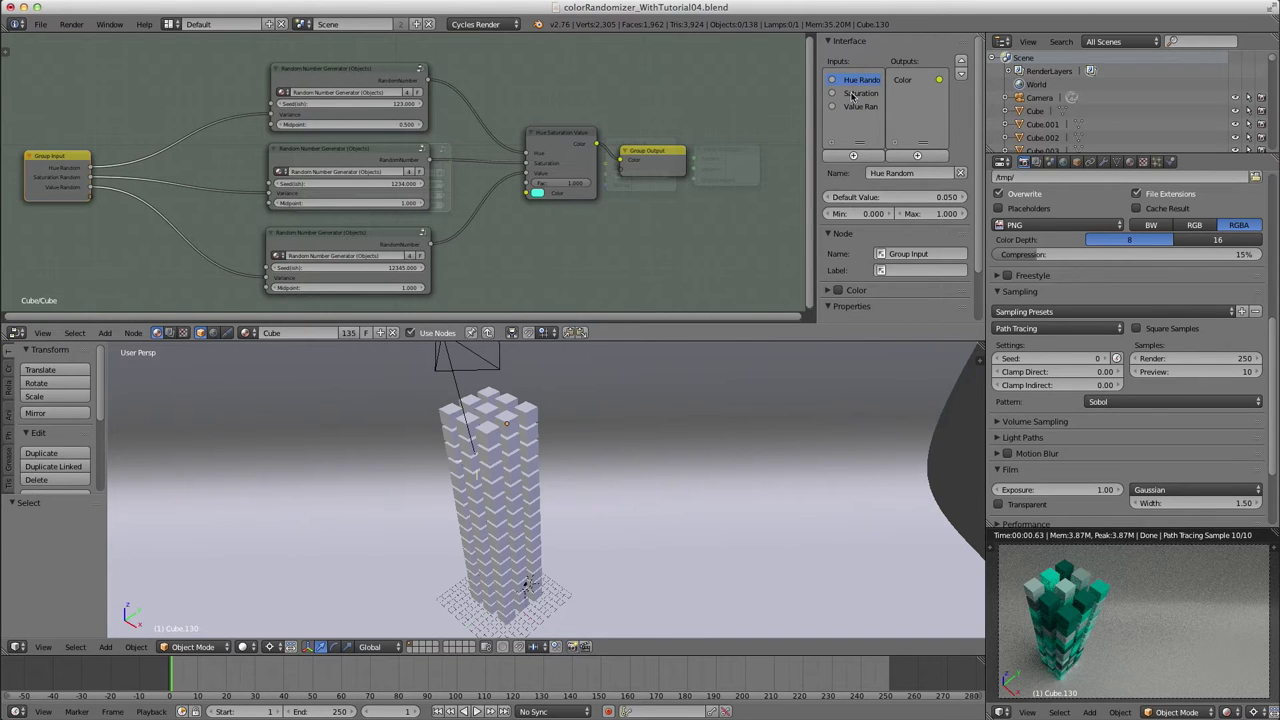
- Set the default value of the Saturation Random group input to 0.1
left_click(852, 93)
left_click(877, 197)
type("0.7")
key("Return")
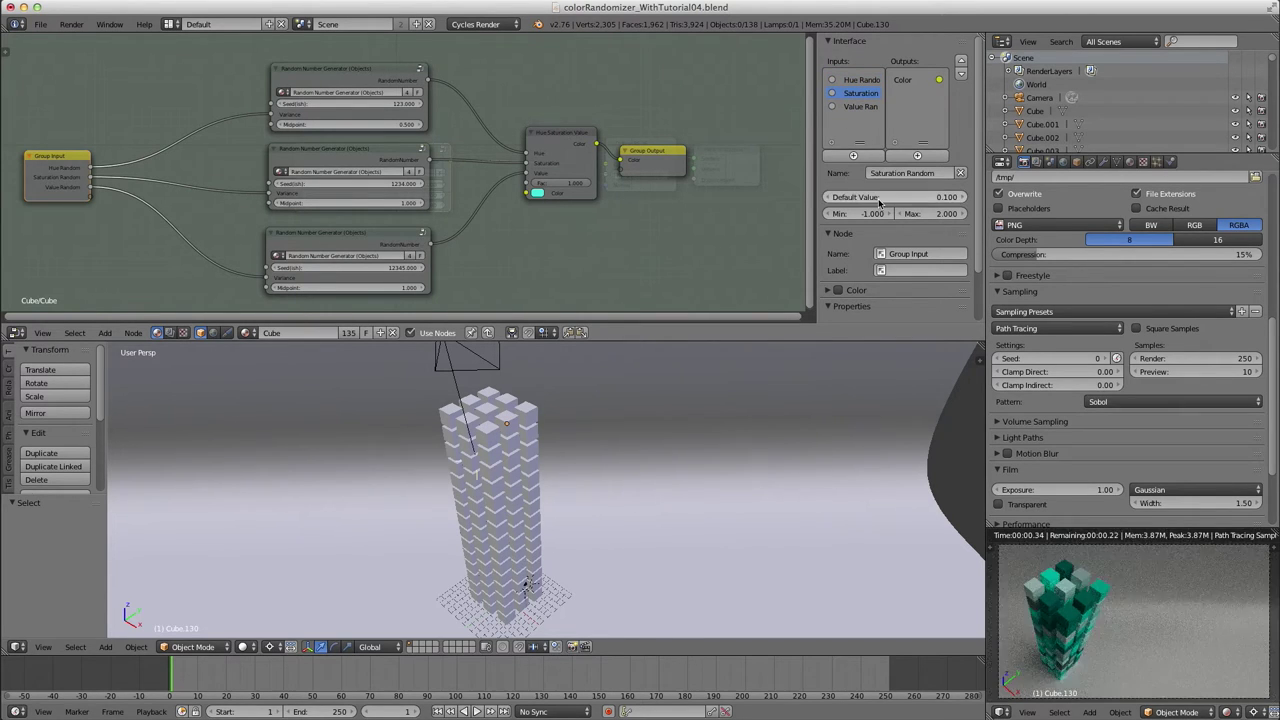
- Set the default value of the Value Random group input to 0.2
left_click(855, 106)
left_click(890, 199)
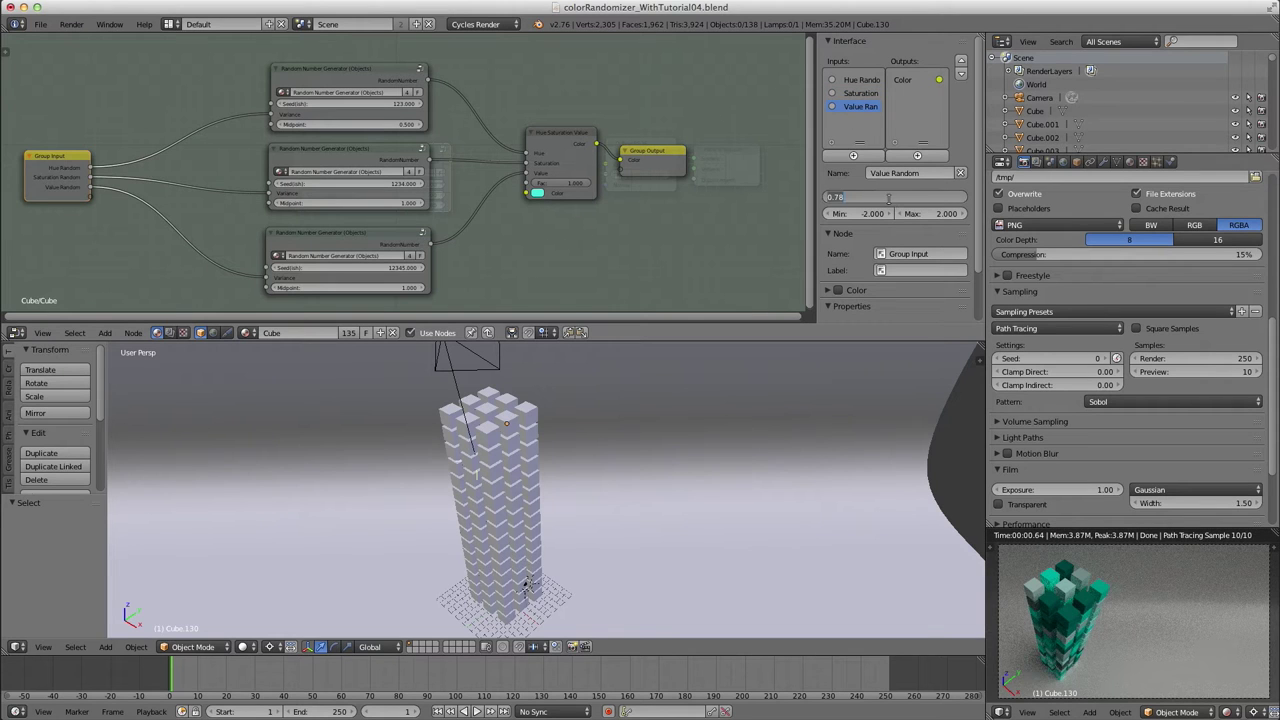
type("0.2")
key("Return")
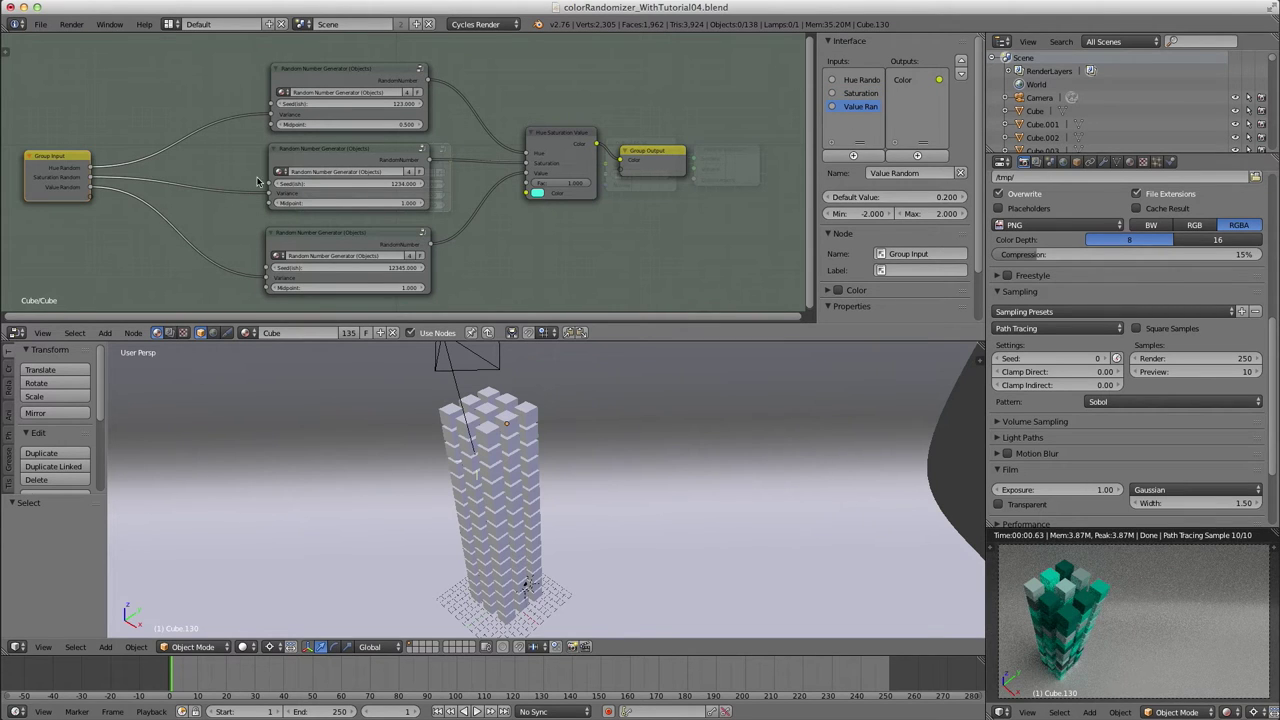
- Rearrange the nodes inside the group to leave free space between Group Input and the three random number generators
left_click_drag(362, 240, 362, 233)
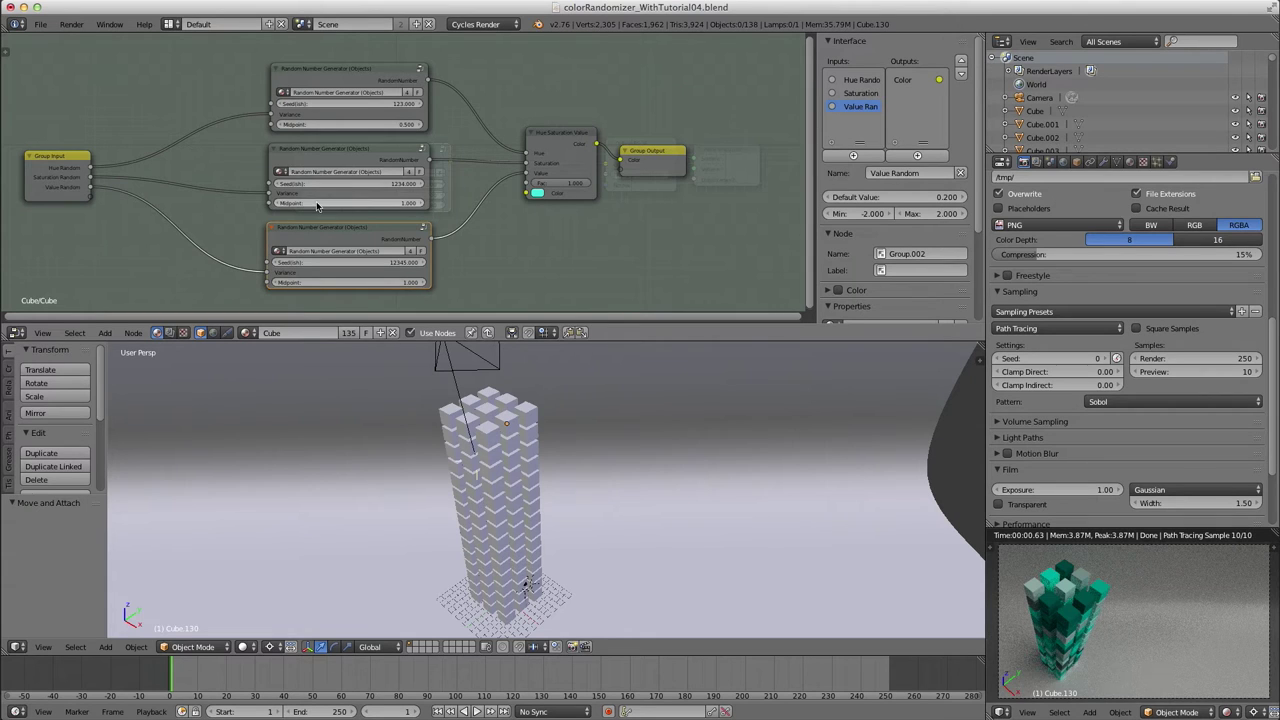
left_click_drag(56, 182, 80, 180)
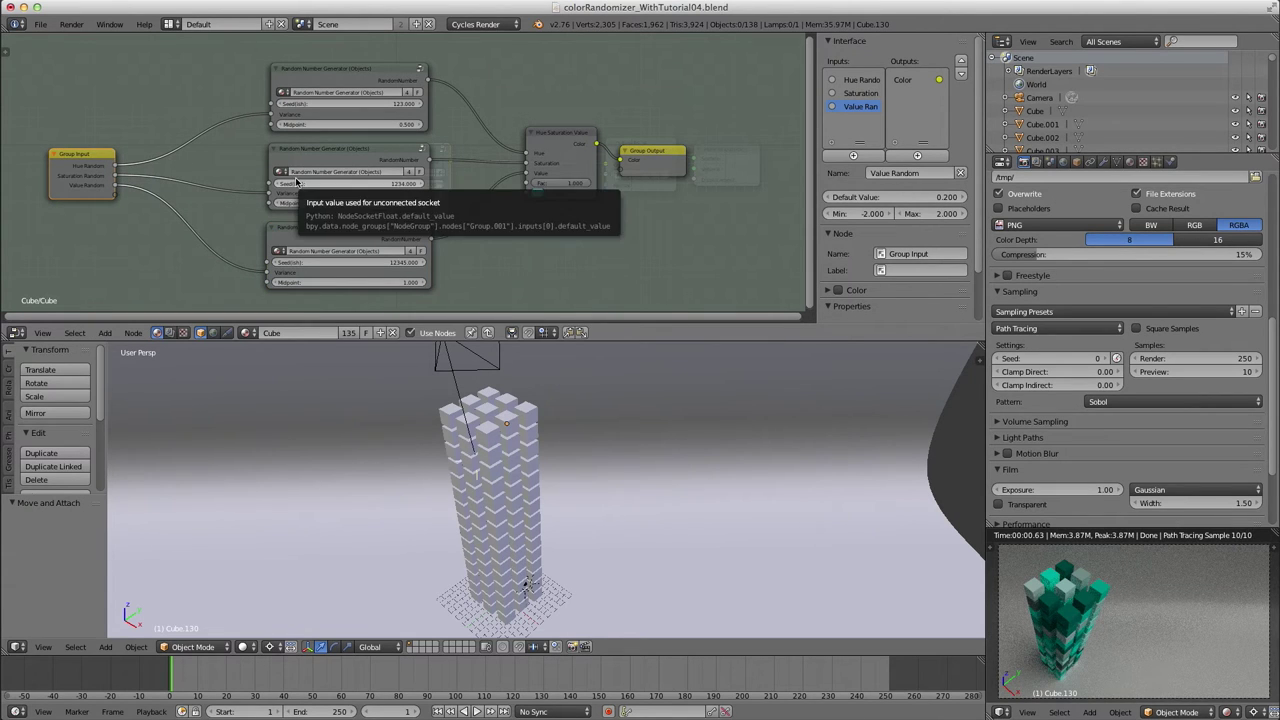
left_click_drag(71, 172, 46, 169)
middle_click_drag(261, 174, 378, 168)
left_click_drag(685, 135, 625, 133)
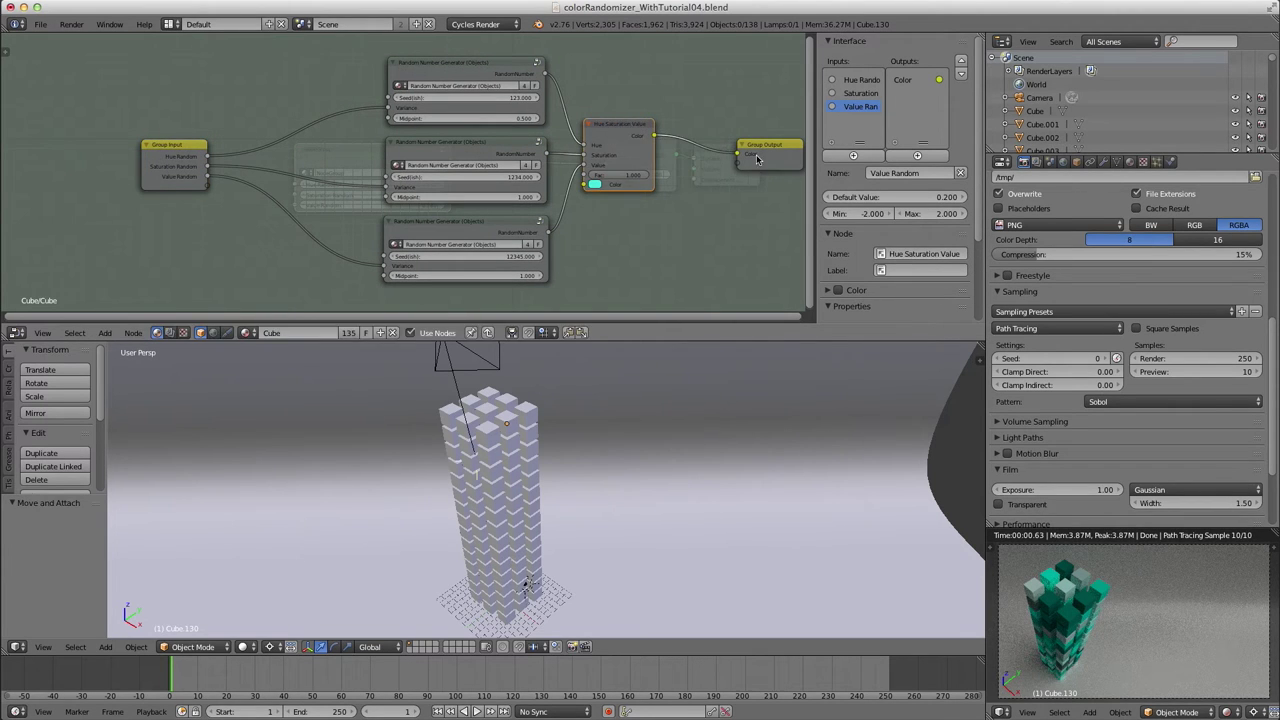
left_click_drag(768, 155, 705, 149)
middle_click_drag(383, 188, 397, 188)
left_click_drag(190, 165, 102, 171)
- Add a Math node above the links between Group Input and the hue generator and set its operation to Multiply
key("shift+a")
key("Escape")
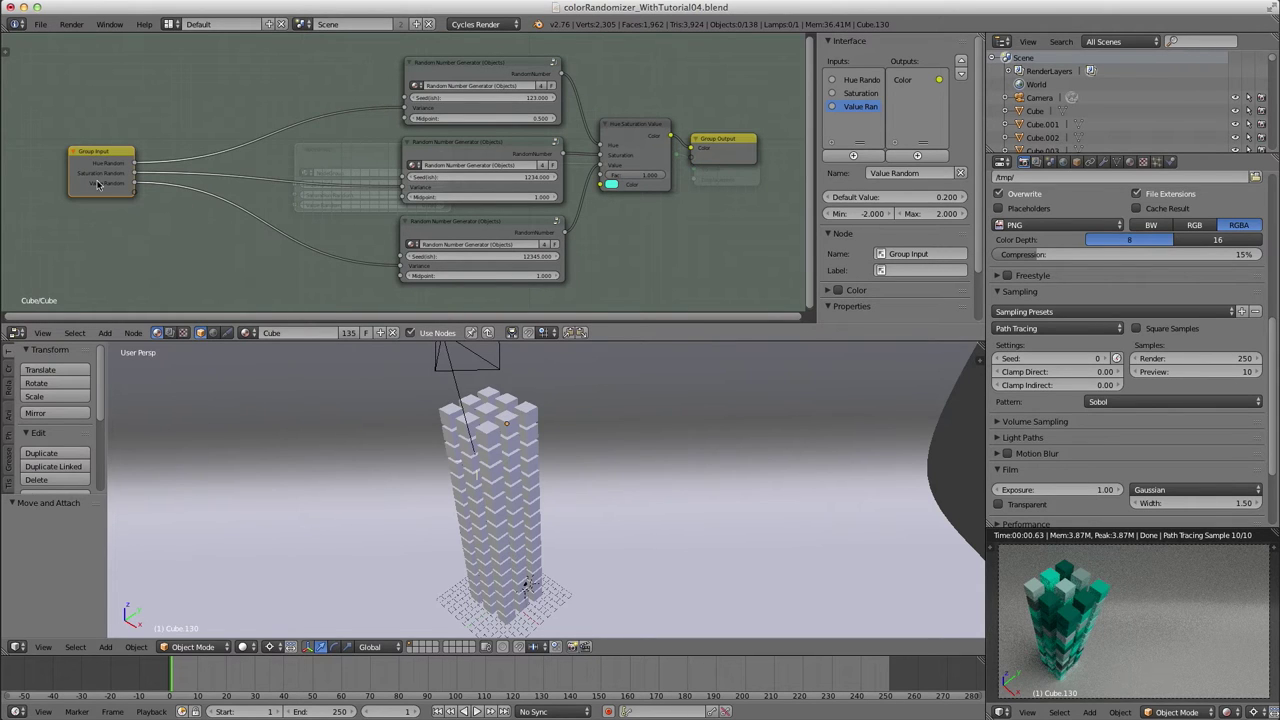
key("shift+a")
mouse_move(129, 257)
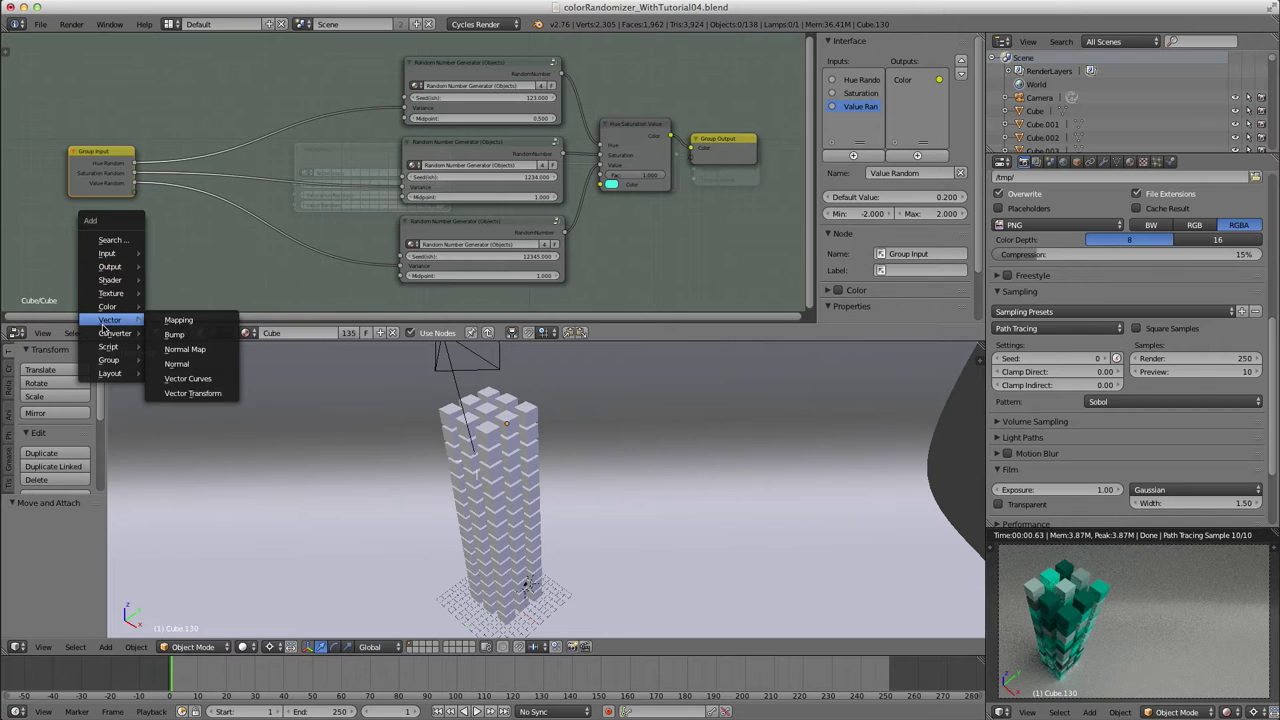
left_click(172, 333)
left_click(218, 80)
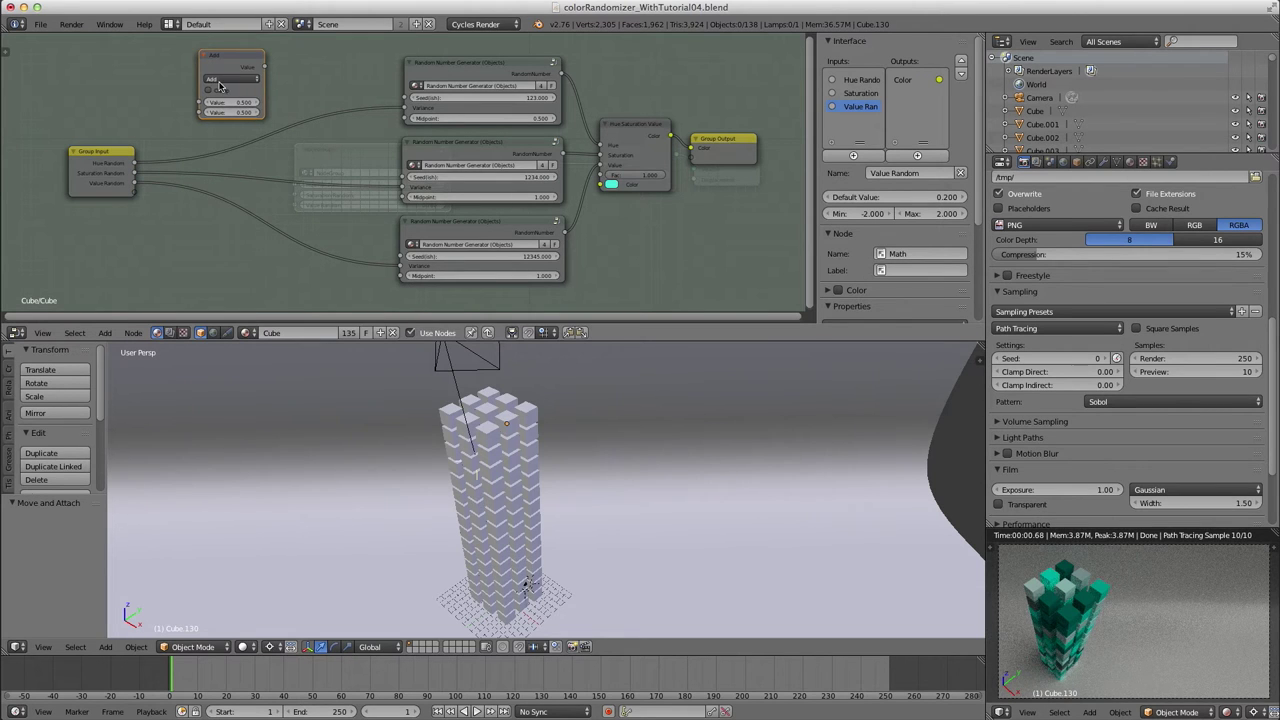
left_click(218, 80)
left_click(217, 111)
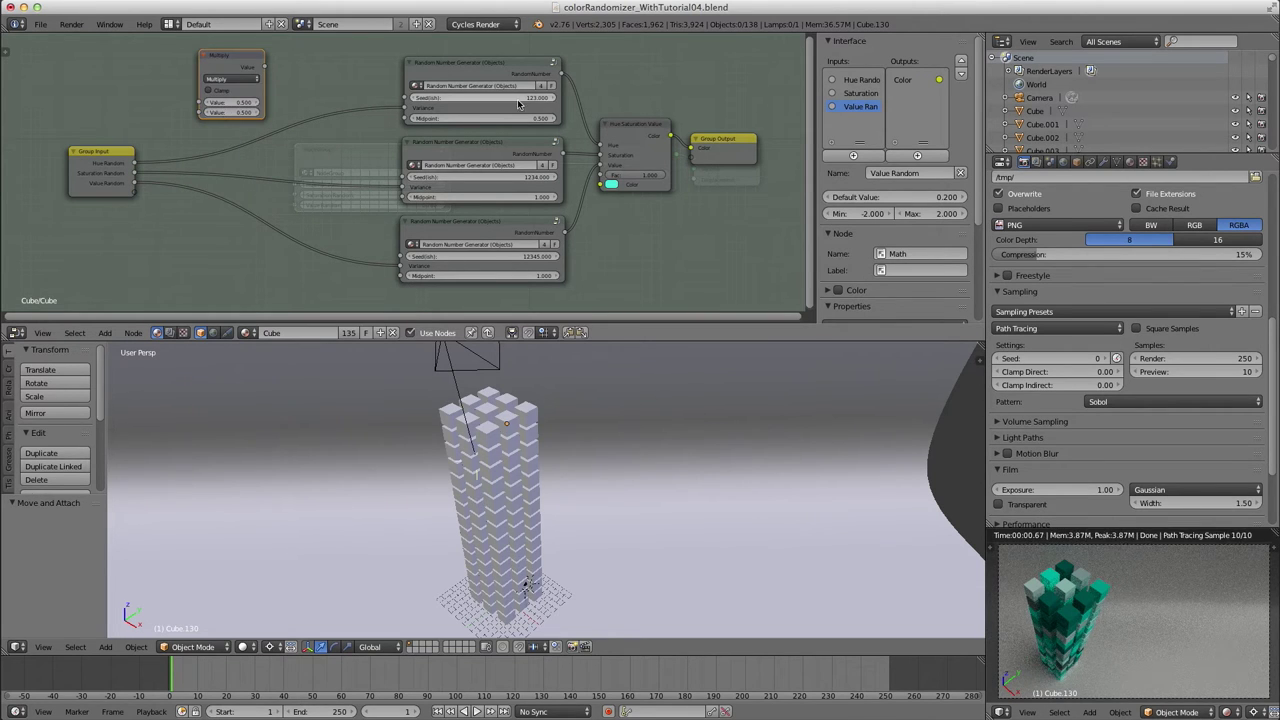
- Set the Multiply node's second value to 123 and its first value to 1
left_click(222, 113)
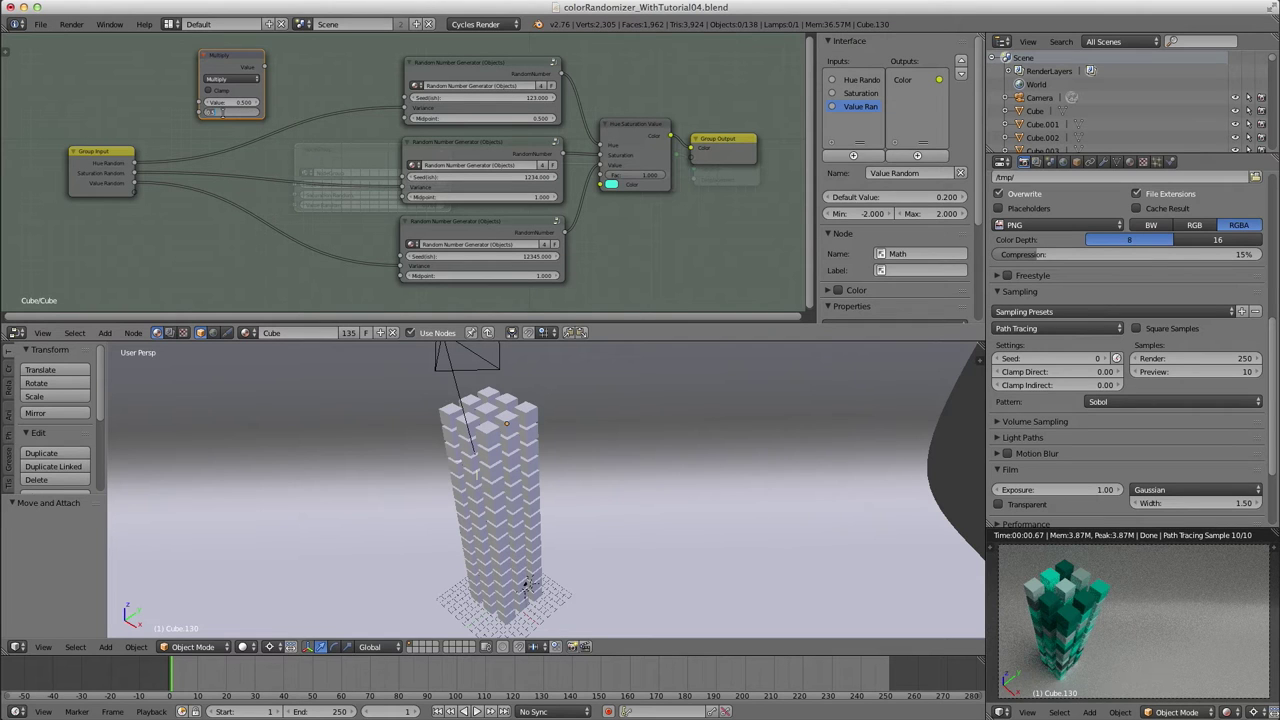
type("123")
key("Return")
left_click(230, 104)
type("1")
key("Return")
- Expose the Multiply node's first value as a group input named Seed(ish) and connect the node's output to the hue generator's seed
left_click_drag(204, 104, 135, 198)
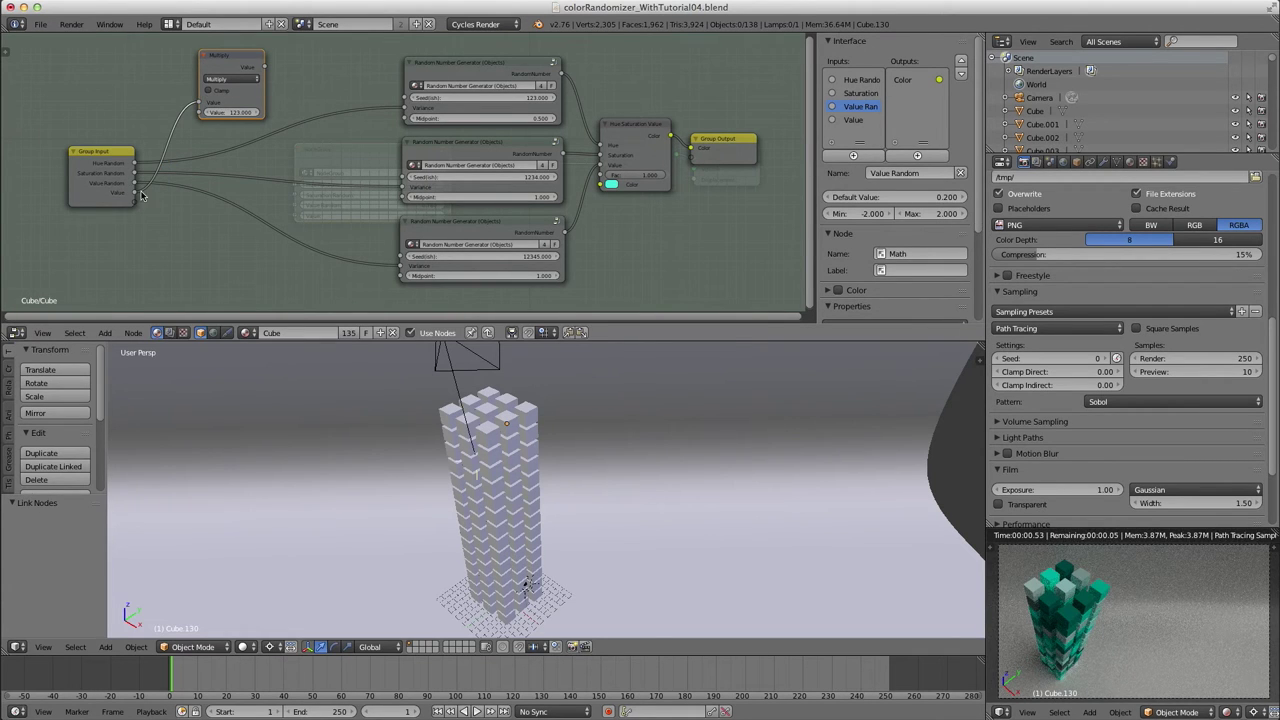
left_click(852, 119)
left_click(886, 171)
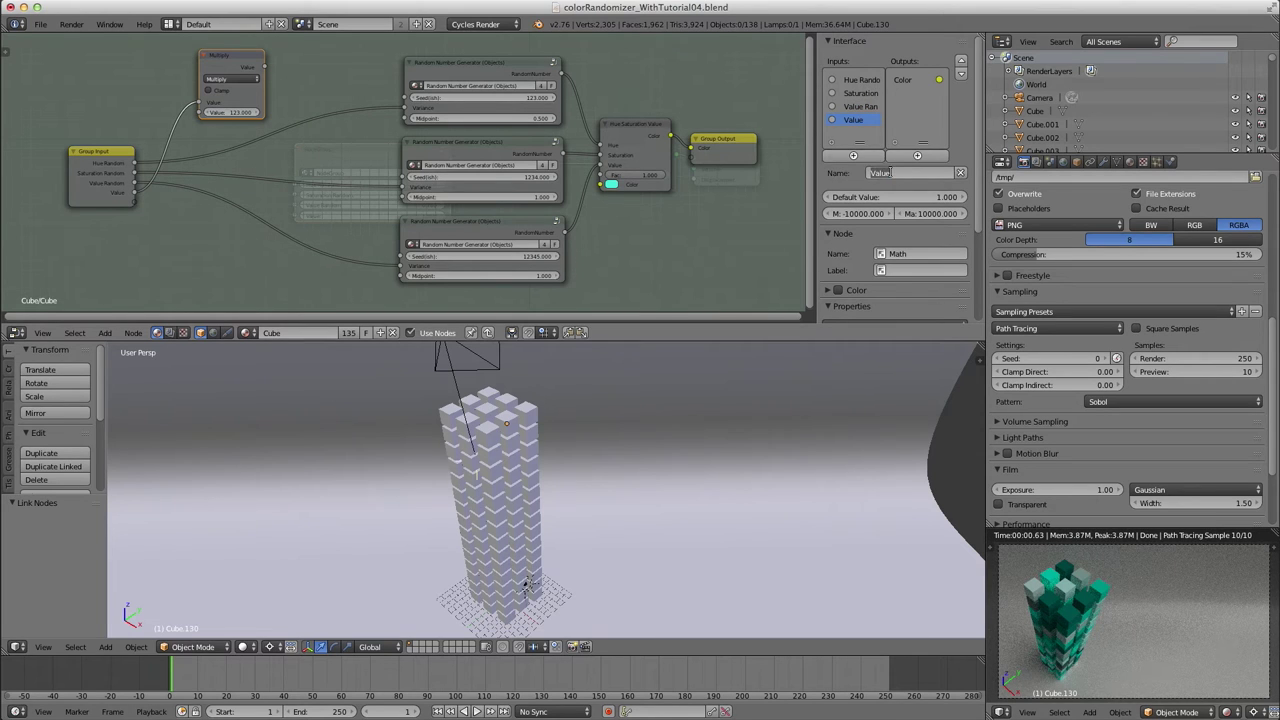
type("Seed(ish")
key("Return")
left_click_drag(265, 68, 405, 98)
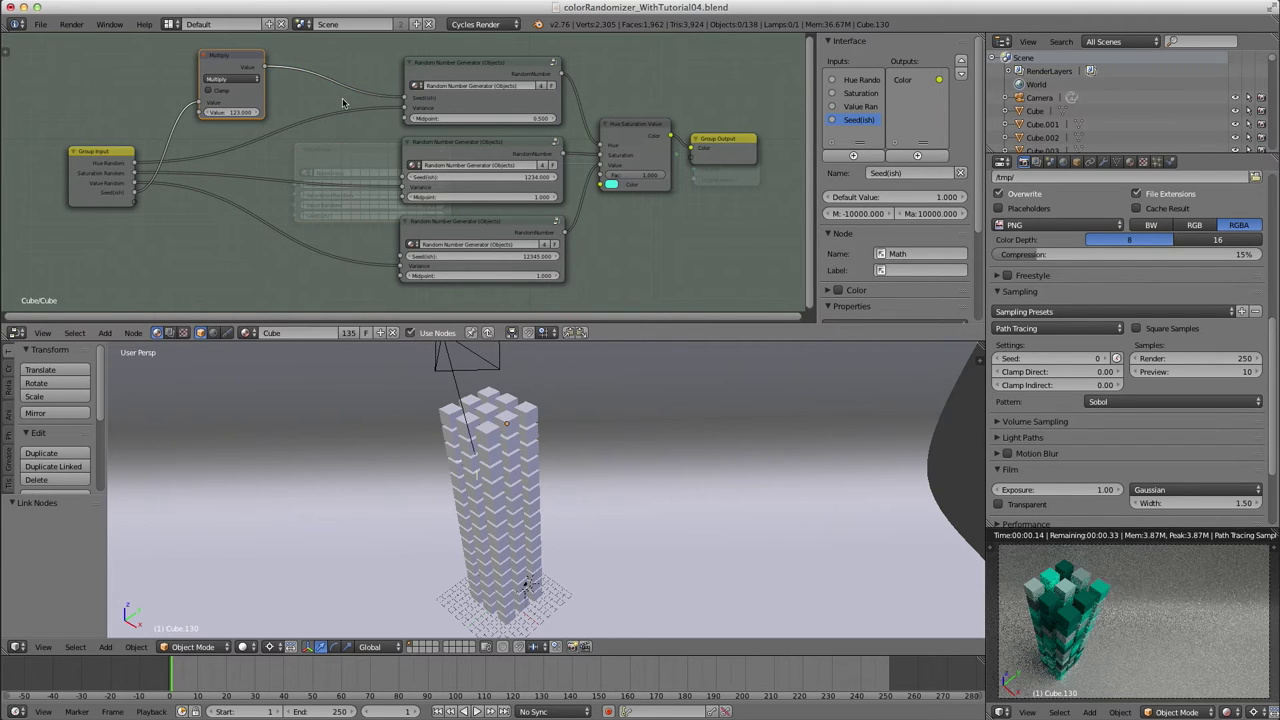
left_click_drag(231, 76, 279, 70)
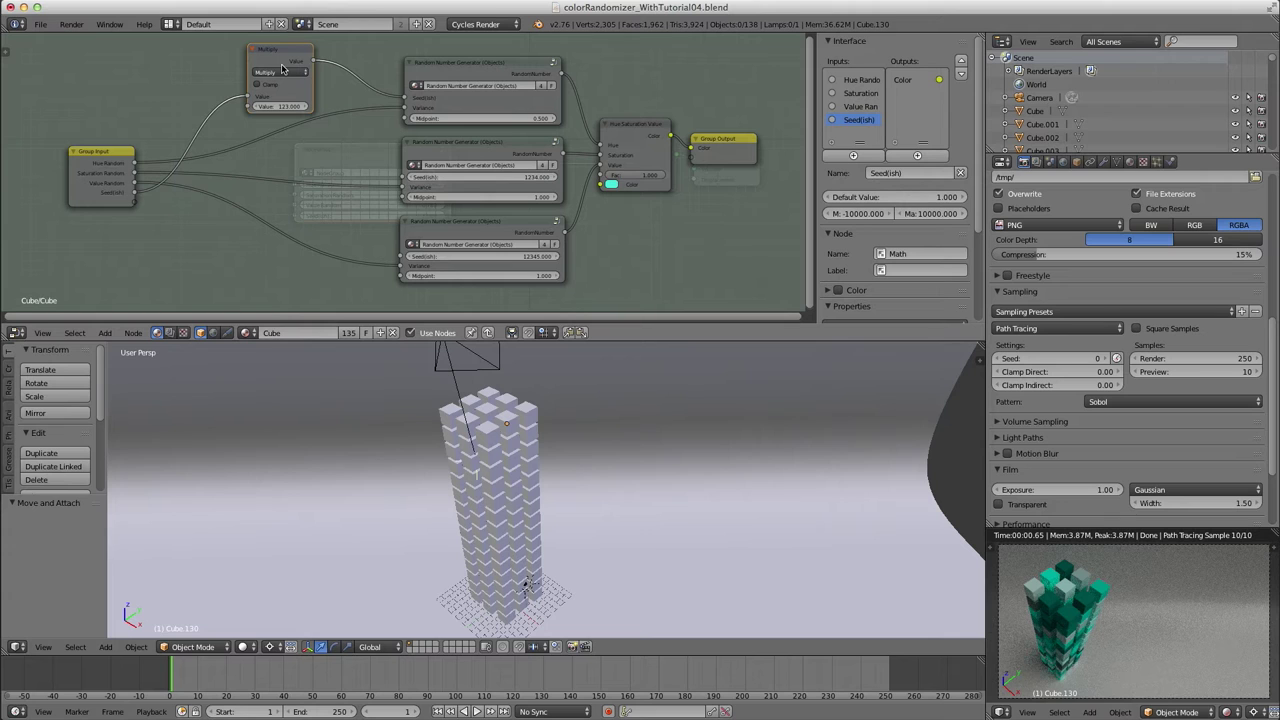
- Duplicate the Multiply node with its input link, set the copy's factor to 1234 and connect it to the saturation generator's seed
key("shift+d")
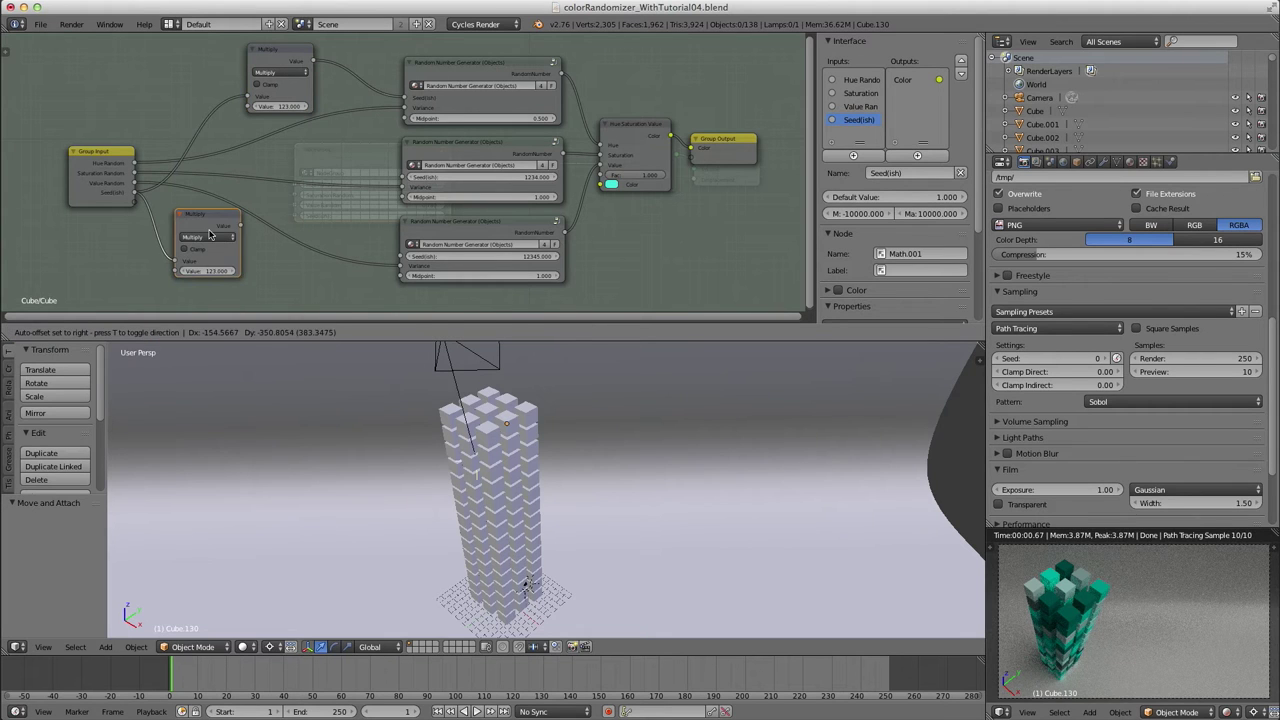
left_click(210, 276)
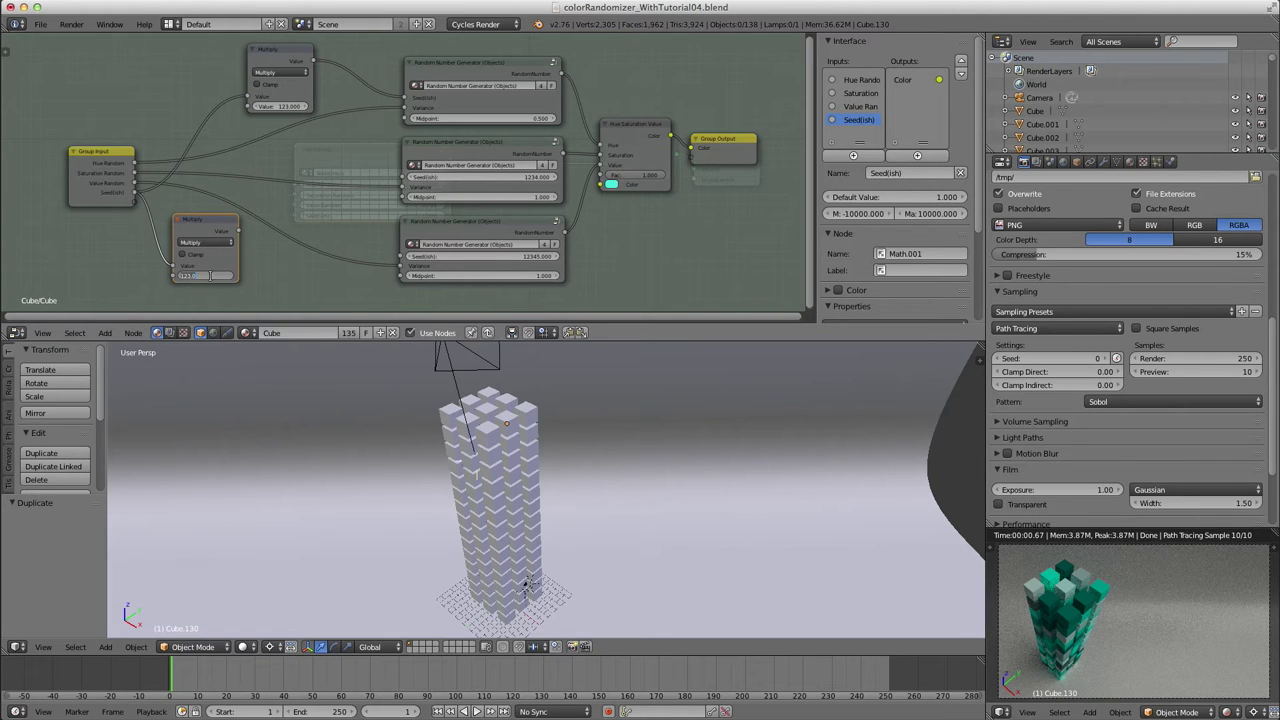
type("4")
key("Return")
left_click_drag(238, 233, 401, 177)
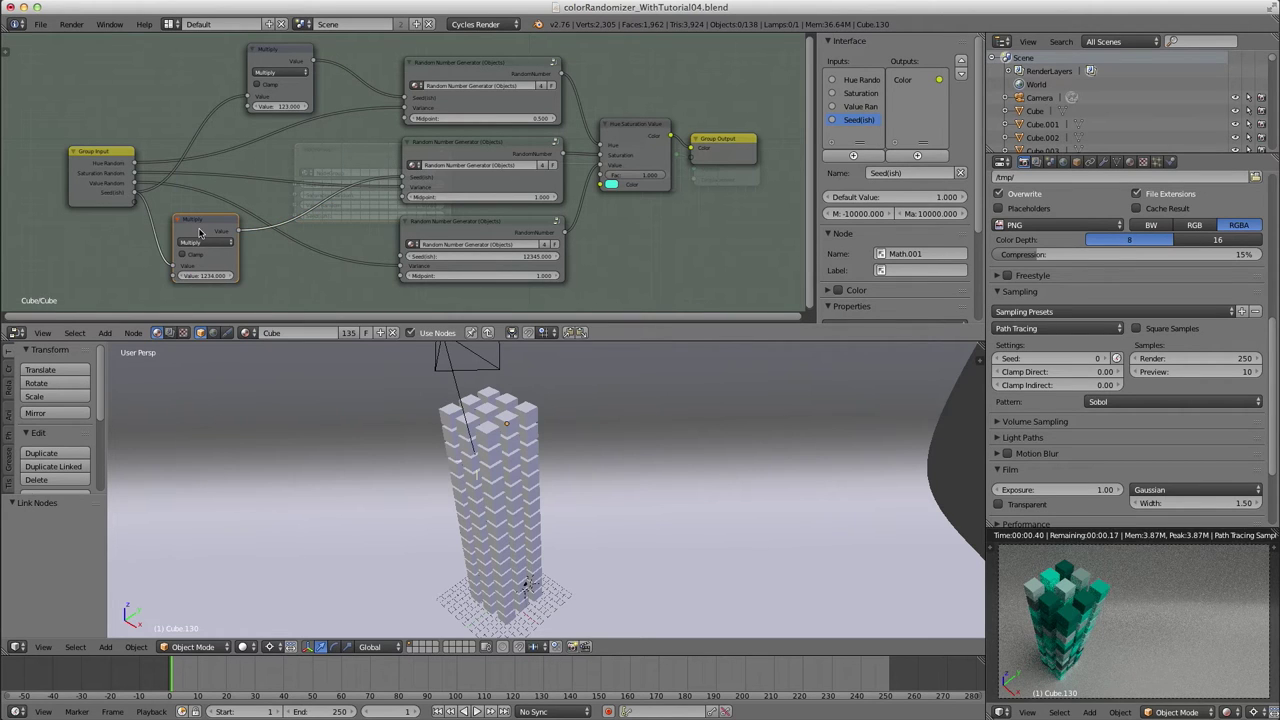
- Collapse the hue Multiply node and move both Multiply nodes close to their generators
left_click(254, 52)
left_click_drag(264, 52, 341, 93)
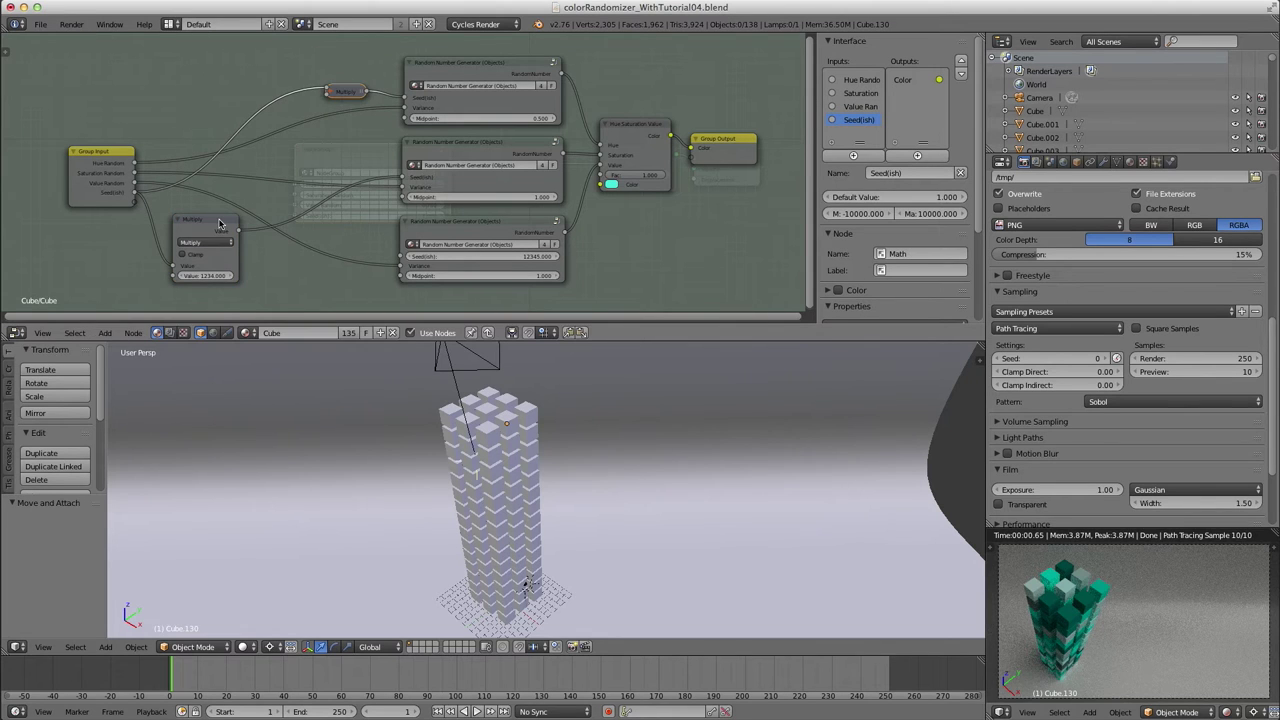
left_click_drag(205, 222, 337, 133)
- Duplicate the saturation Multiply node with its input link, set the copy's factor to 12345 and connect it to the value generator's seed
key("shift+d")
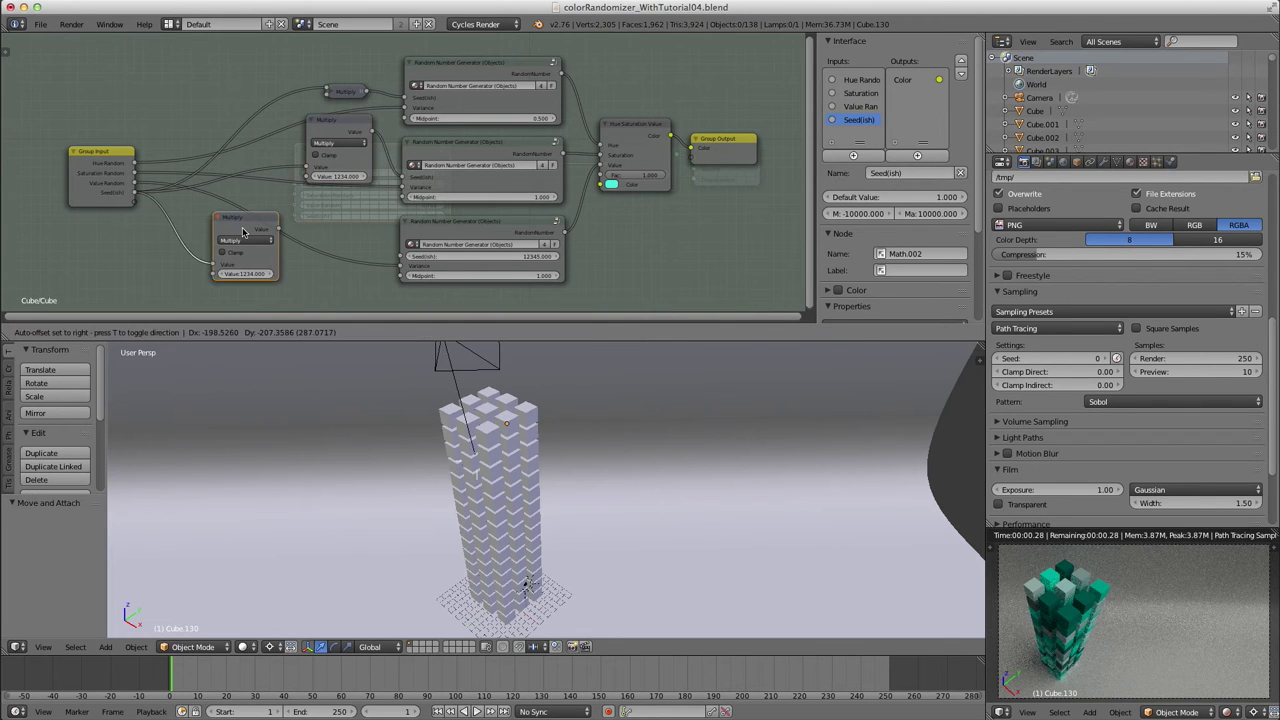
left_click(216, 295)
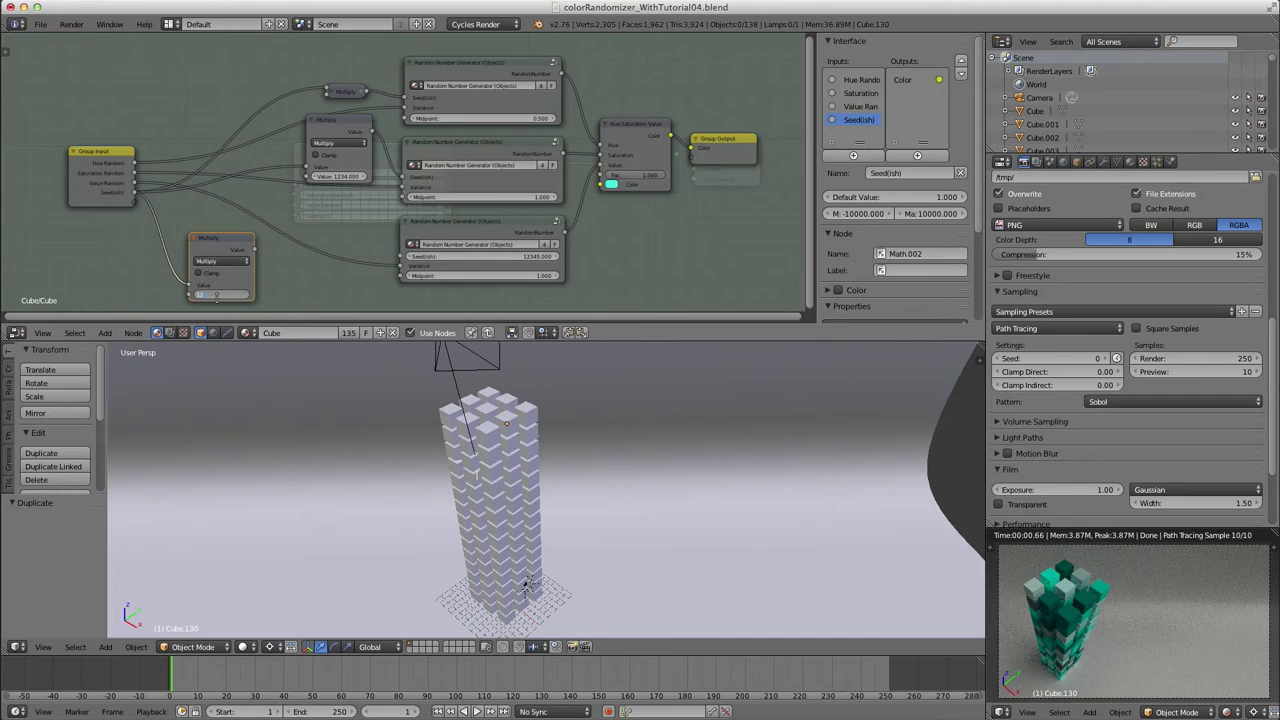
type("5")
key("Return")
left_click_drag(254, 248, 405, 257)
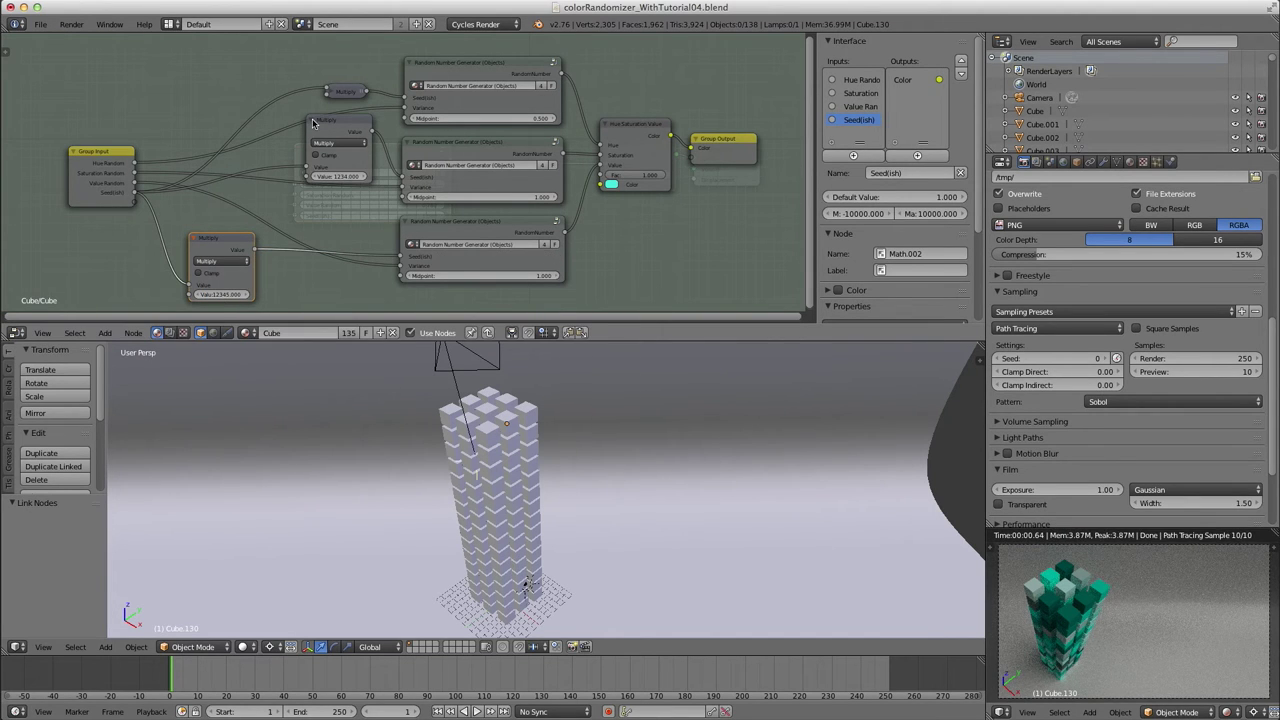
- Collapse the saturation and value Multiply nodes and move each one next to its generator
left_click(327, 122)
key("h")
left_click_drag(327, 122, 348, 169)
left_click(199, 241)
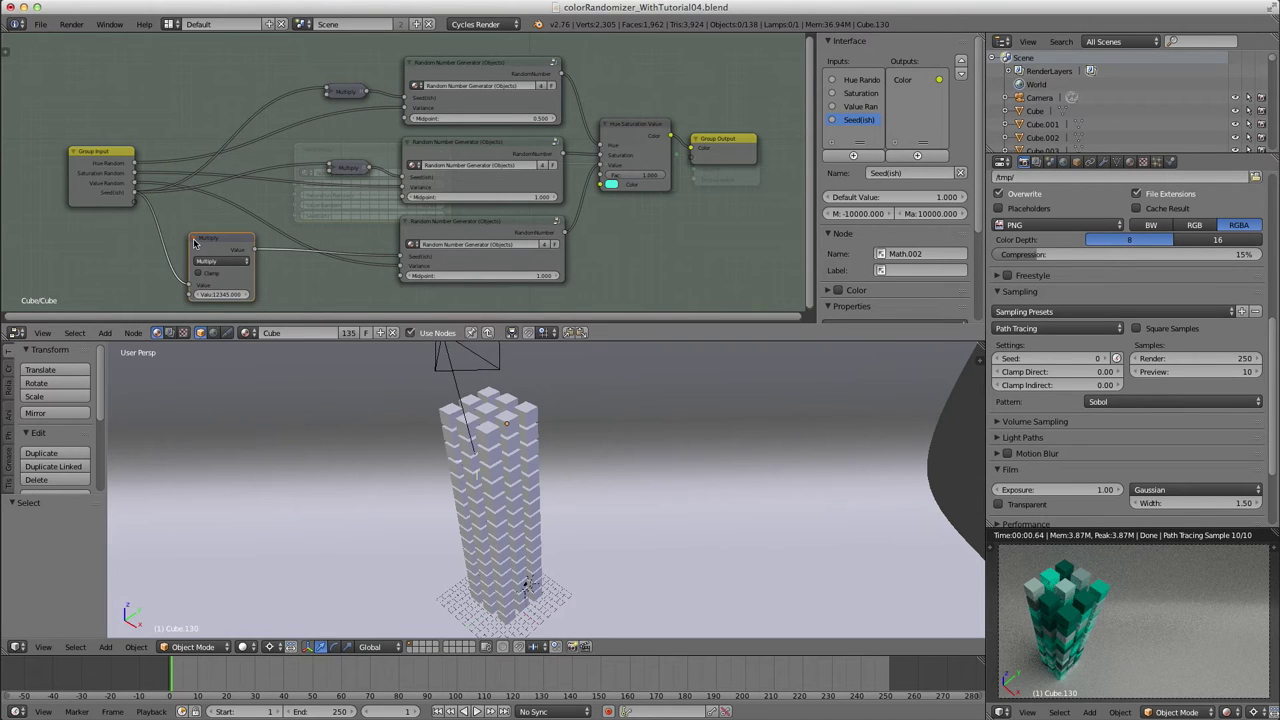
key("h")
left_click_drag(205, 240, 340, 242)
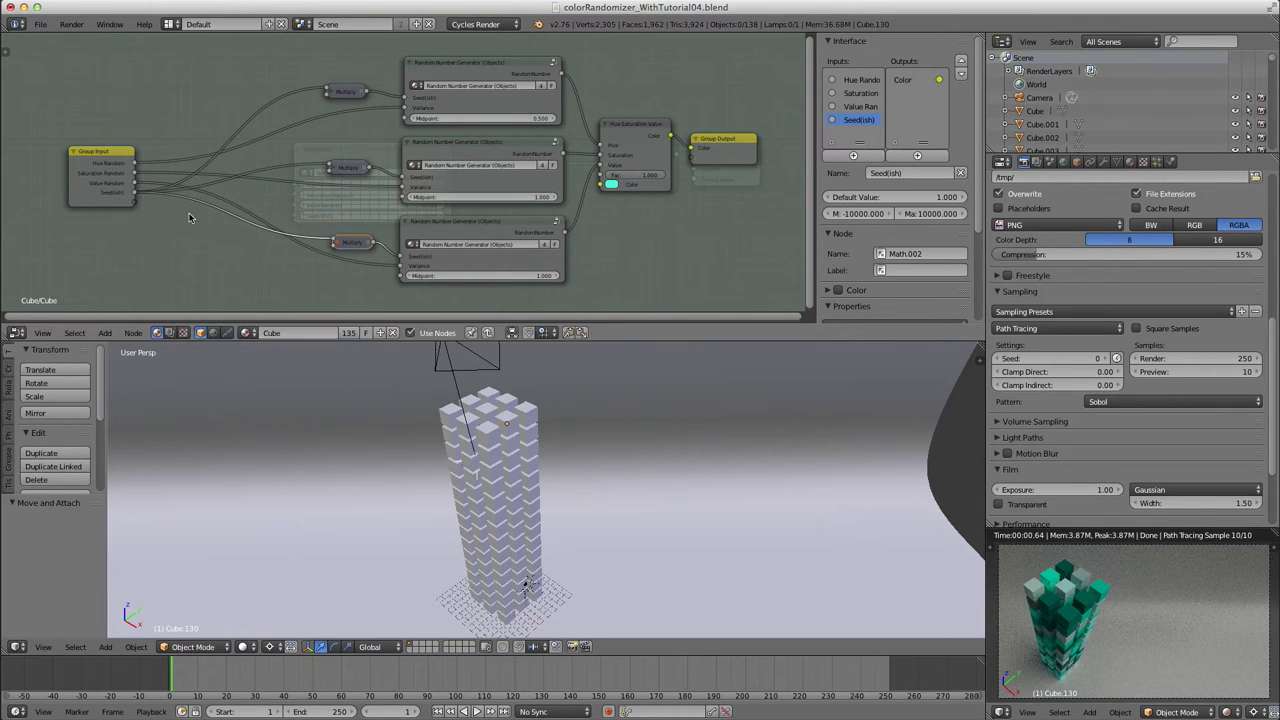
- Move the Group Input node slightly and expose the Hue Saturation Value node's color as a new group input
left_click(99, 187)
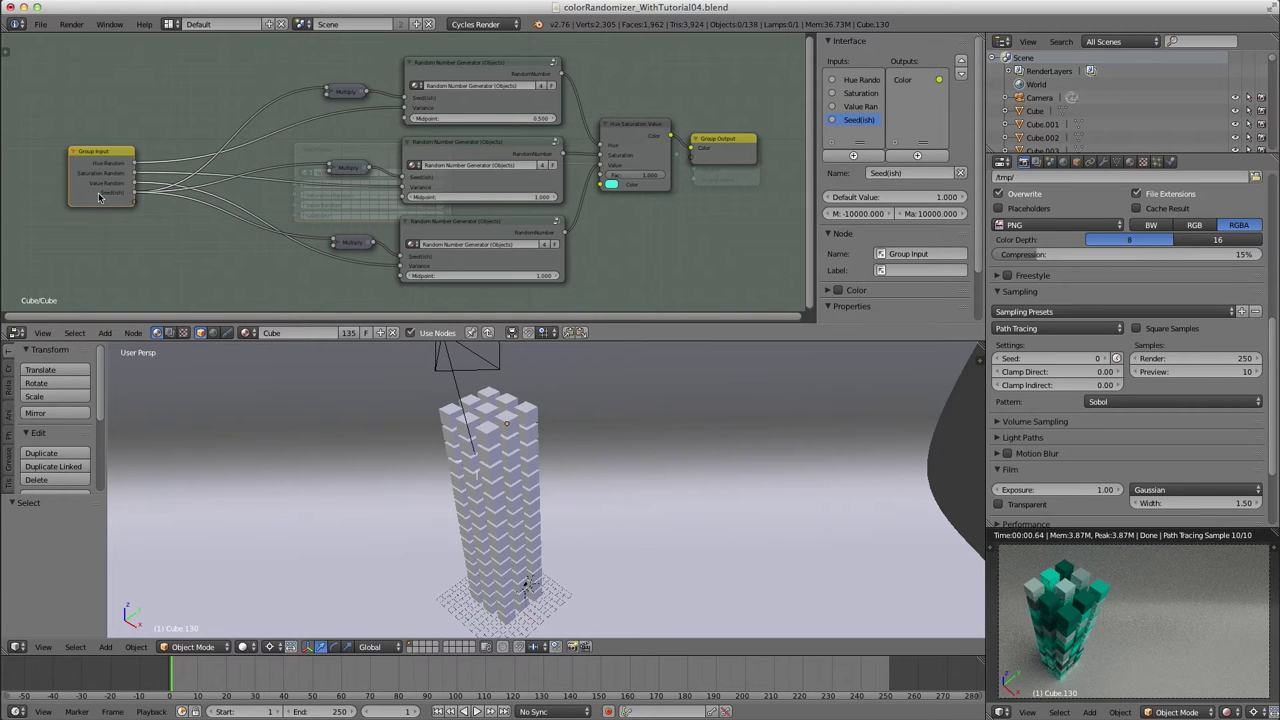
key("Tab")
mouse_move(398, 216)
left_mouse_down()
mouse_move(438, 216)
mouse_move(383, 216)
left_mouse_up()
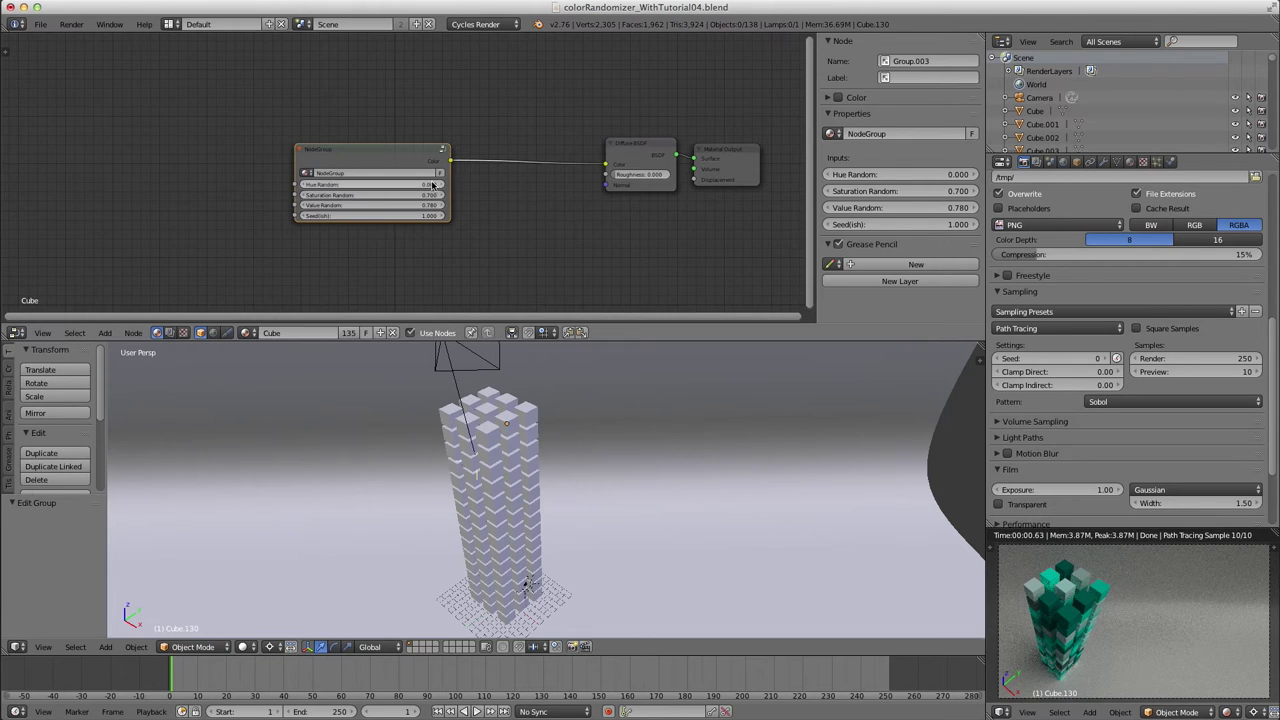
key("Tab")
left_click_drag(106, 187, 138, 168)
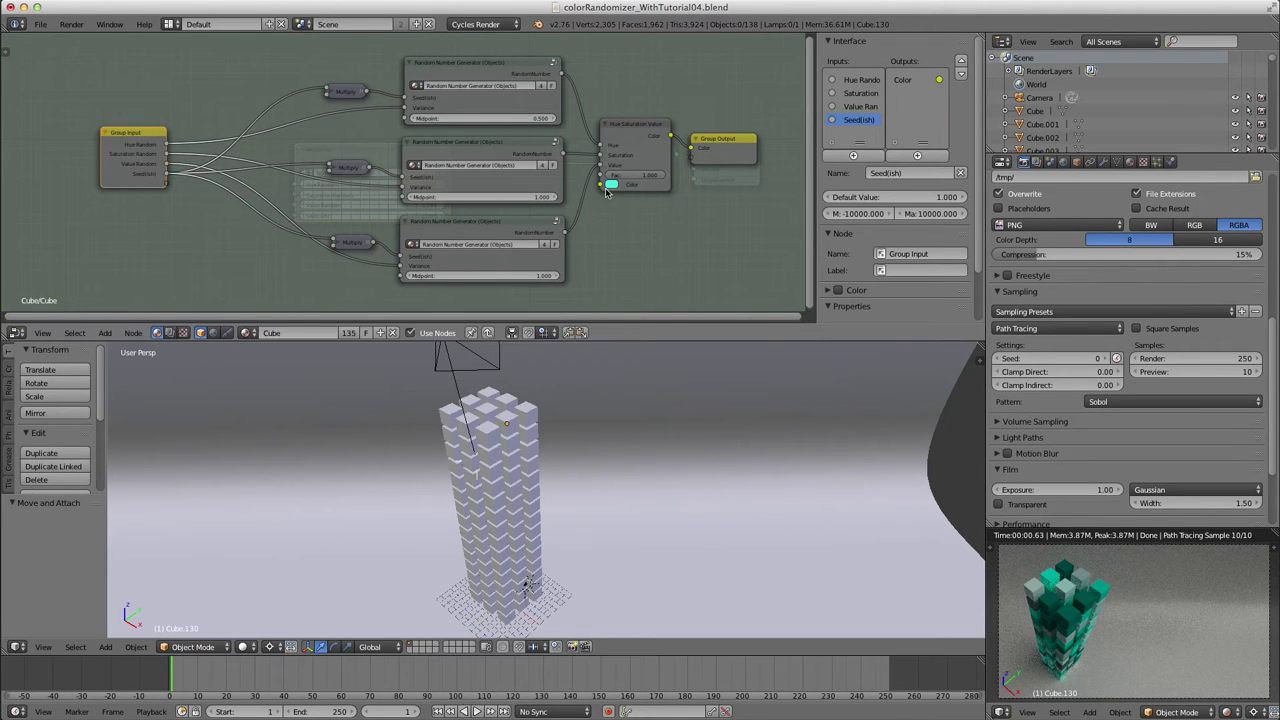
left_click_drag(606, 192, 163, 183)
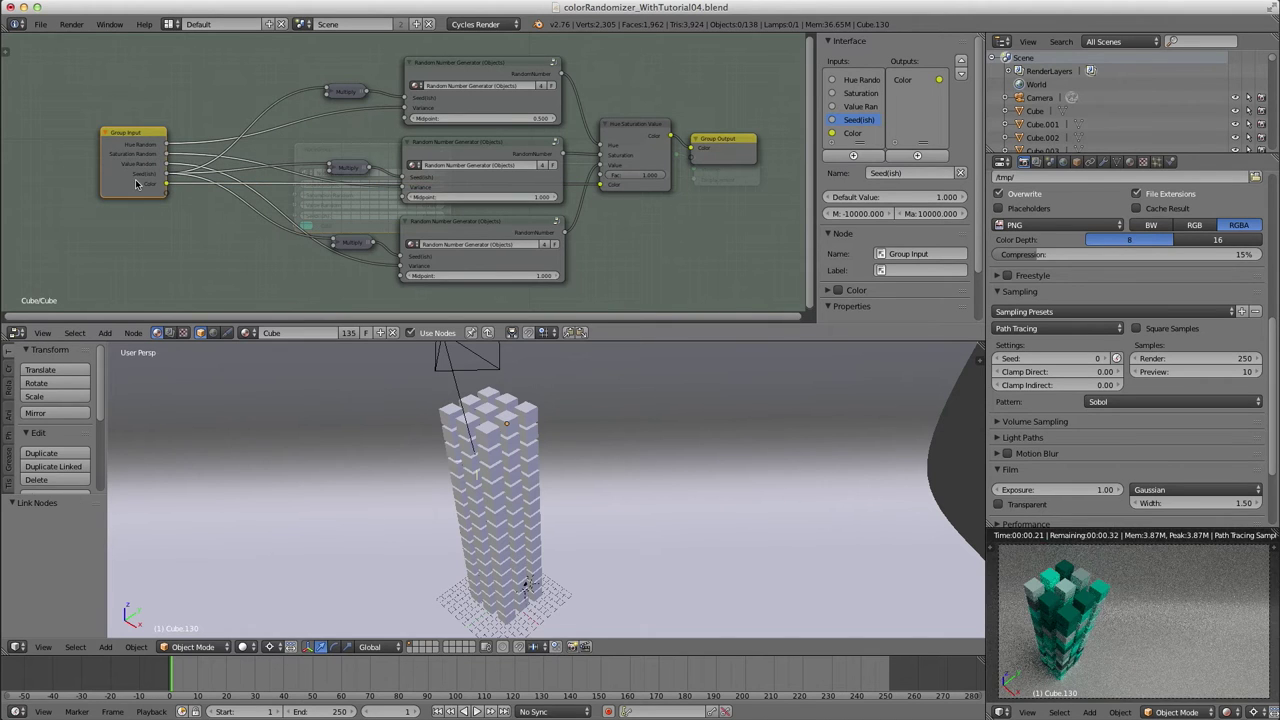
- Move the Color input above Seed(ish) in the group's input list
left_click(856, 133)
left_click(861, 79)
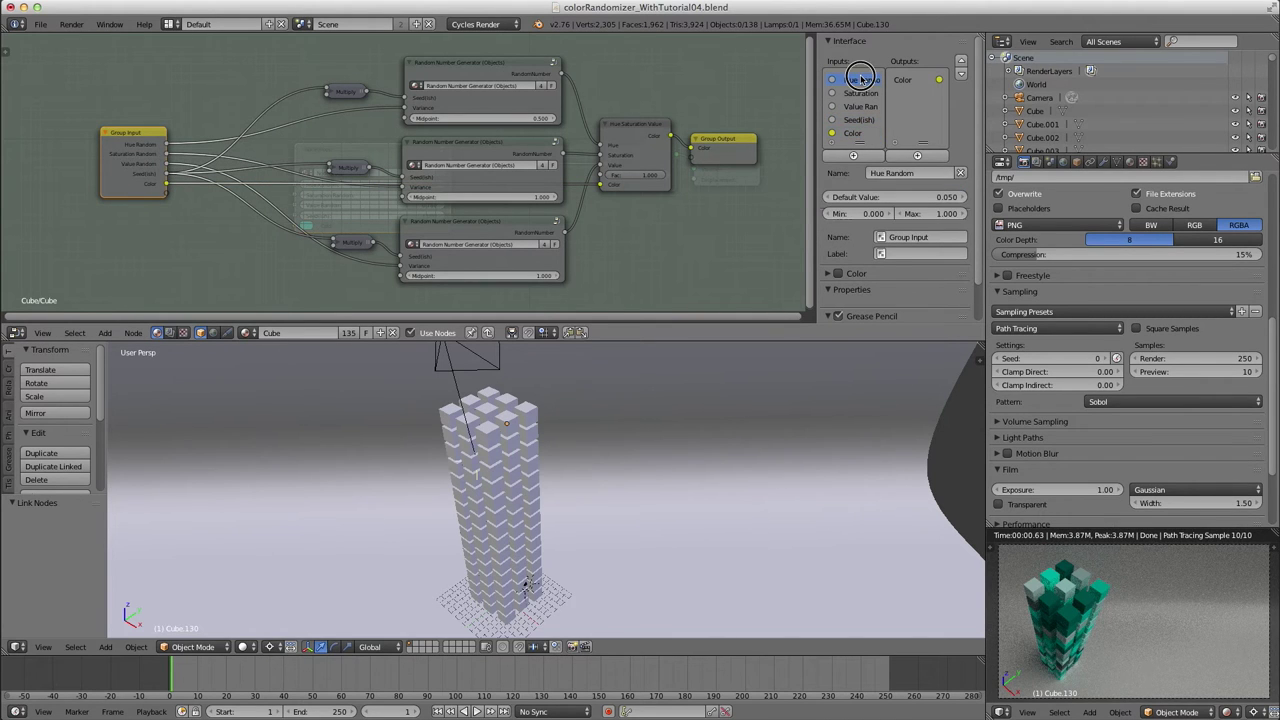
left_click(860, 93)
left_click(860, 106)
left_click(860, 119)
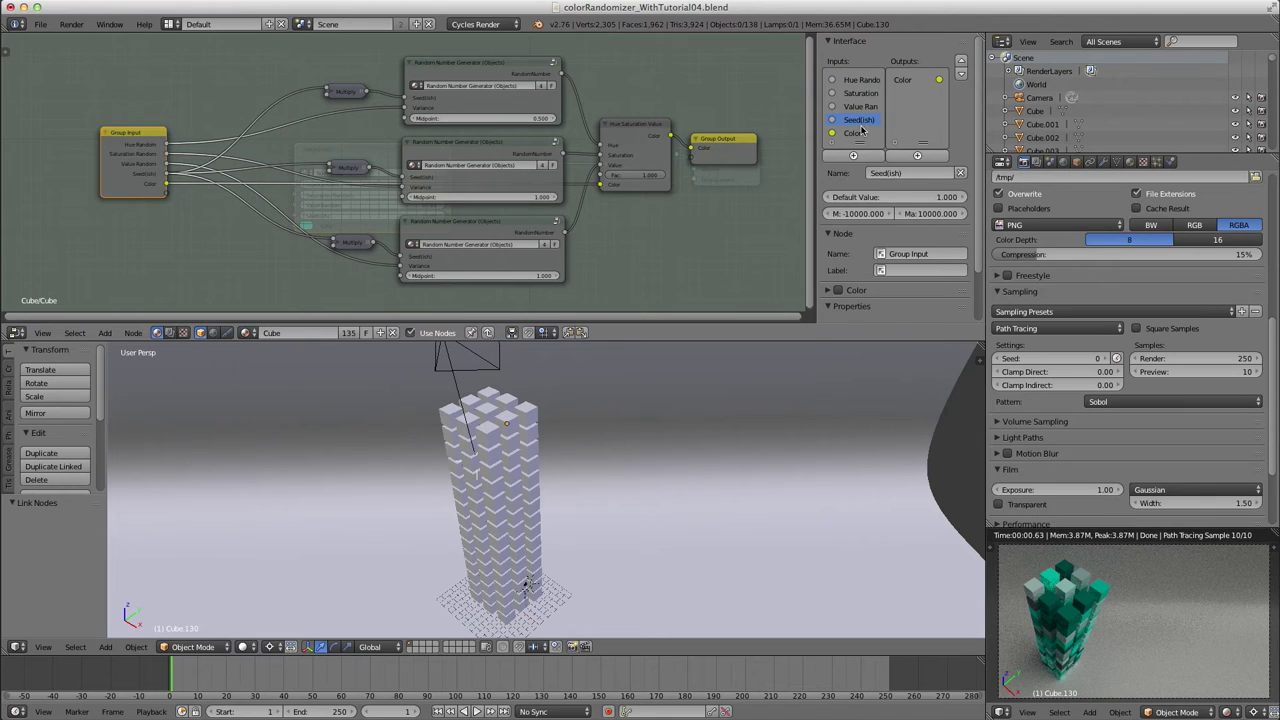
left_click(862, 131)
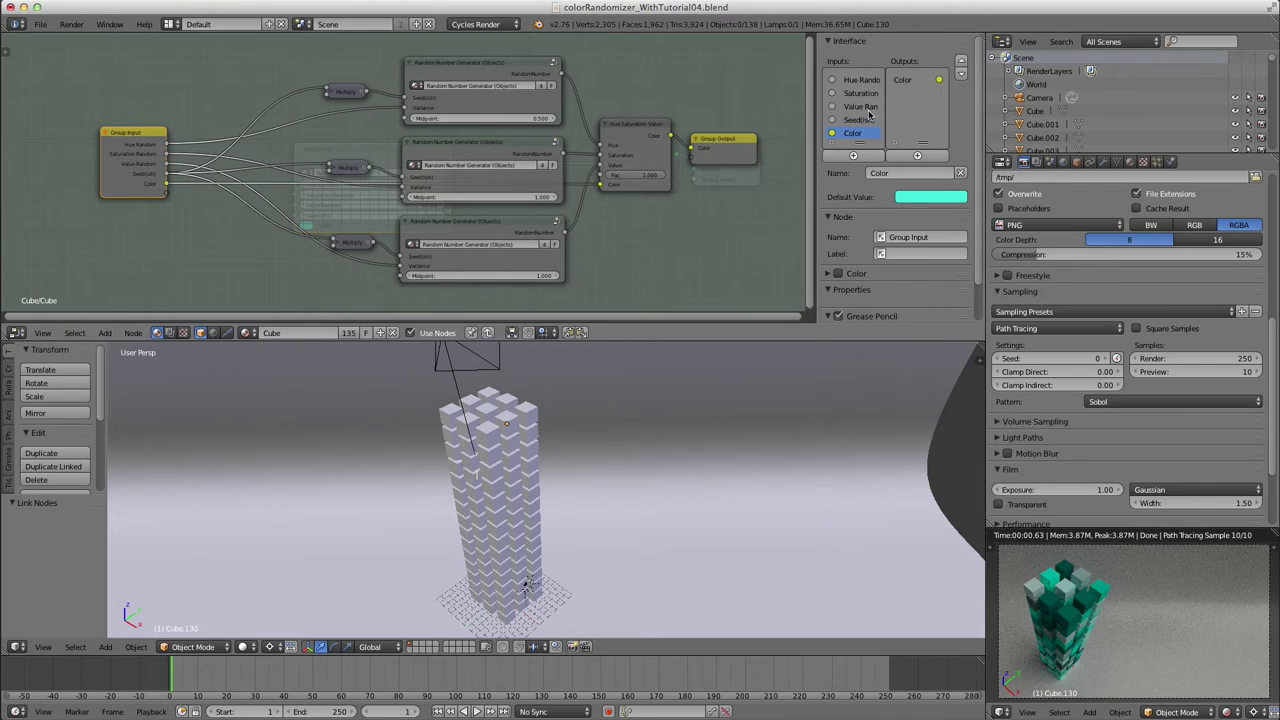
left_click(961, 61)
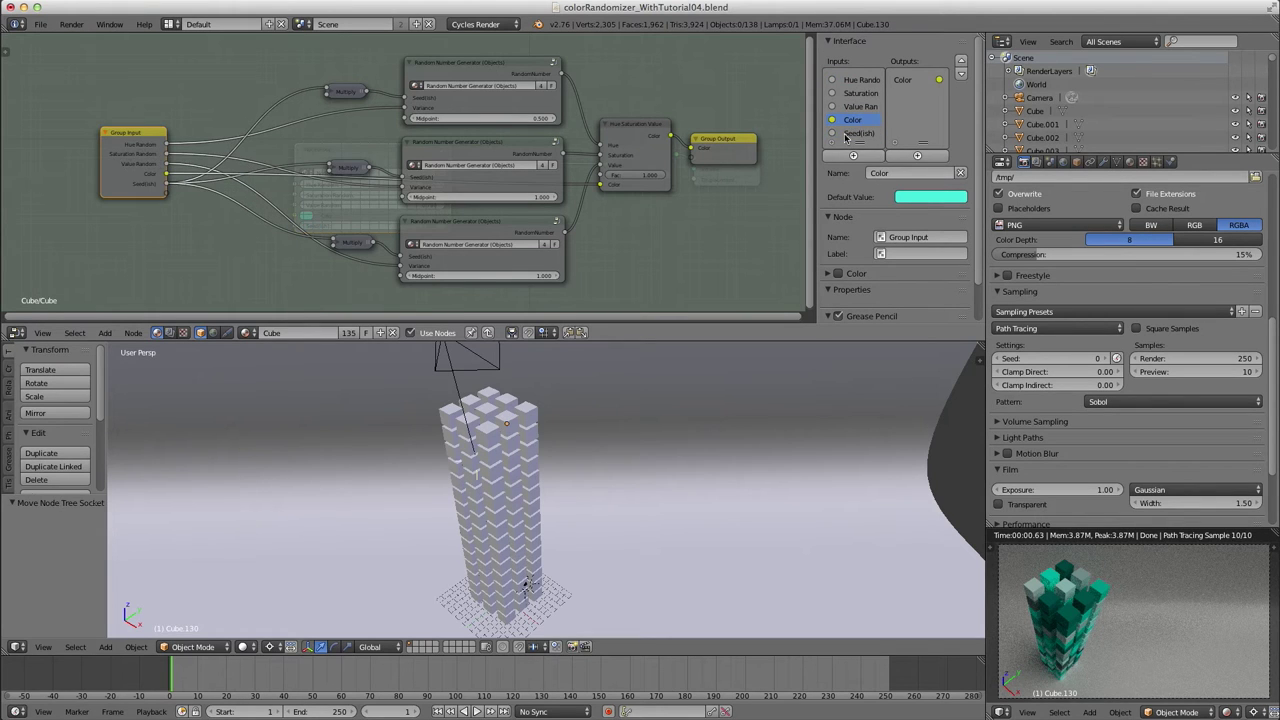
- Shift the Group Output node slightly away and rename the group's color output as Random Color
left_click_drag(696, 147, 709, 155)
left_click(902, 80)
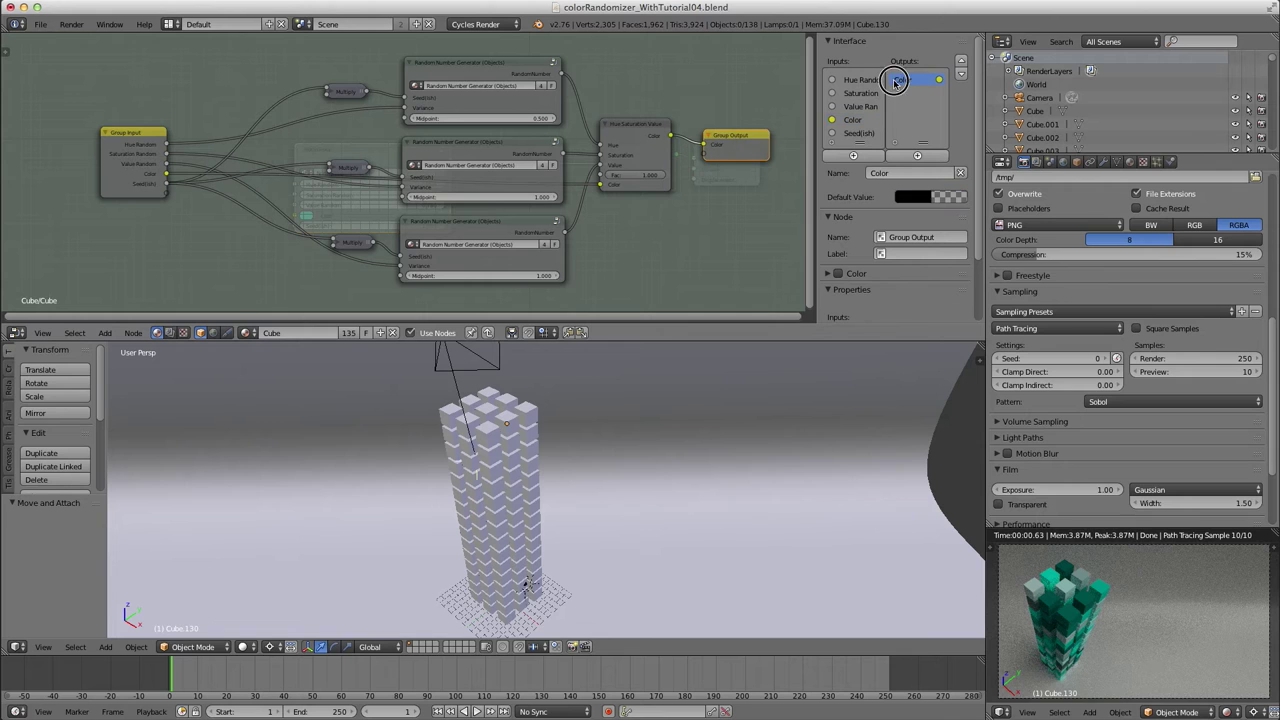
left_click(909, 172)
key("BackSpace")
type("Random Color")
key("Return")
- Exit the group, widen its node and rename the node group as Random Color (Object)
key("Tab")
left_click_drag(361, 153, 386, 153)
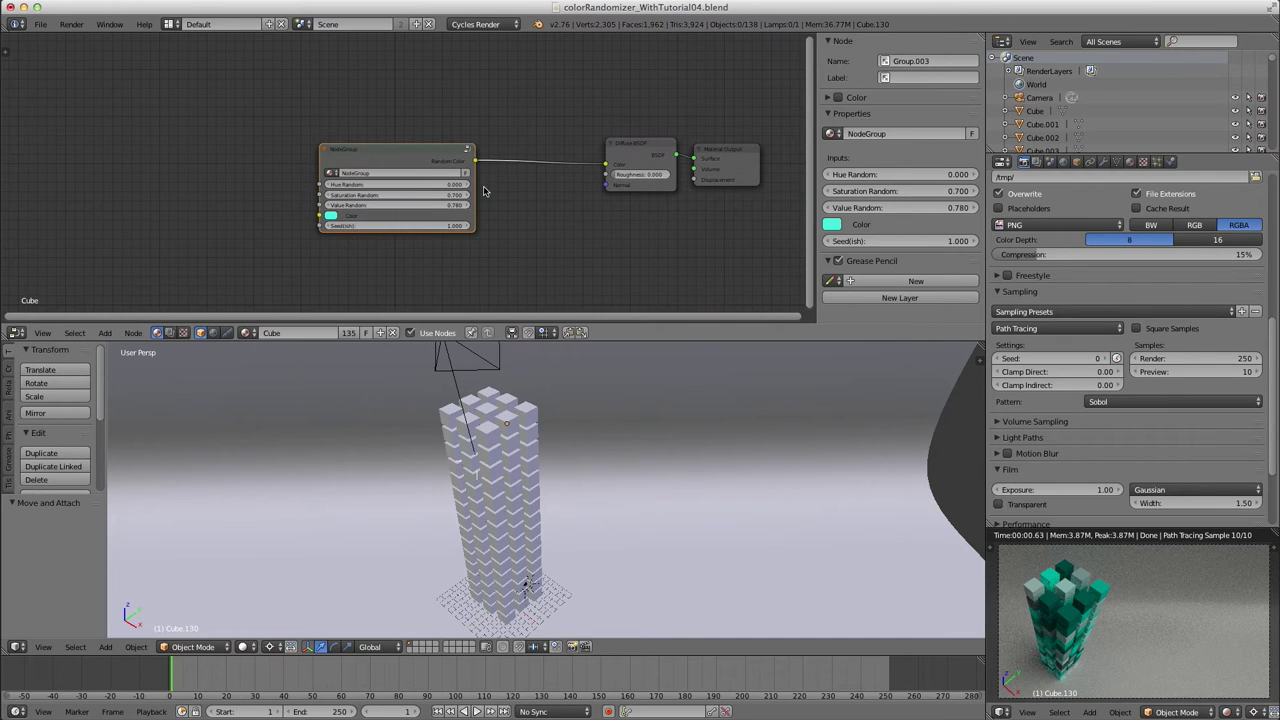
left_click_drag(475, 186, 507, 186)
double_click(385, 173)
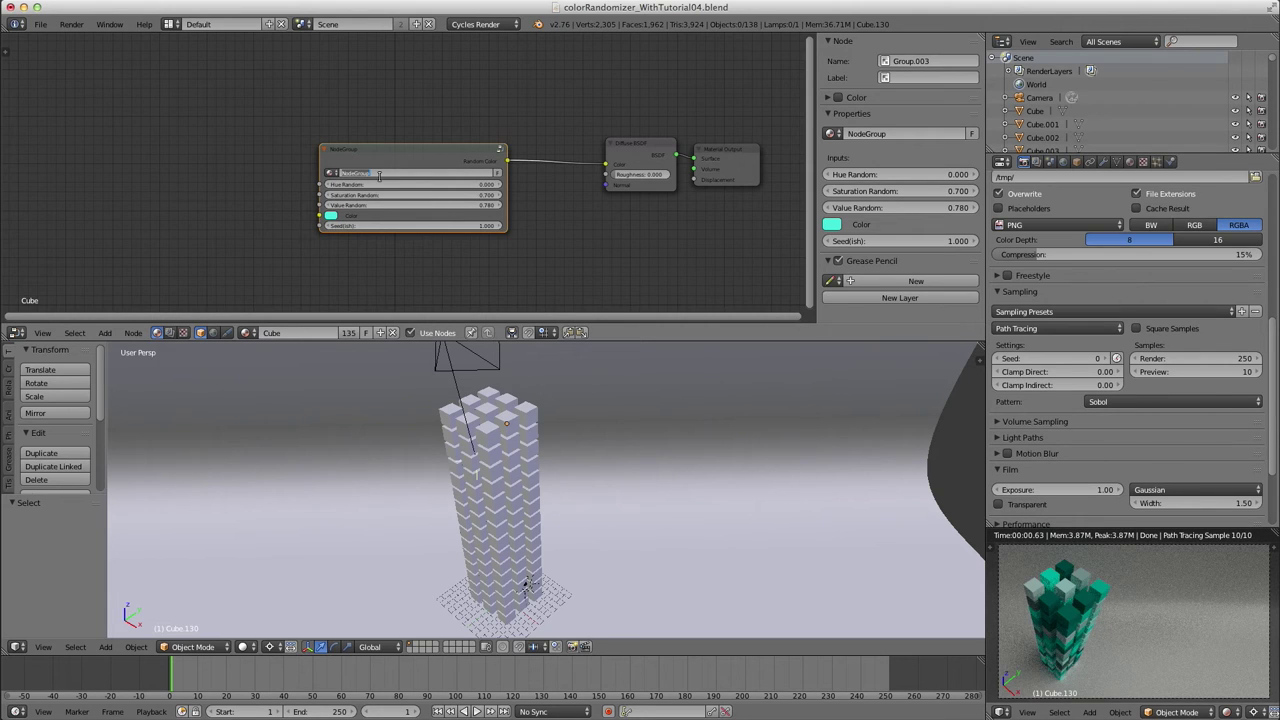
key("BackSpace")
key("Return")
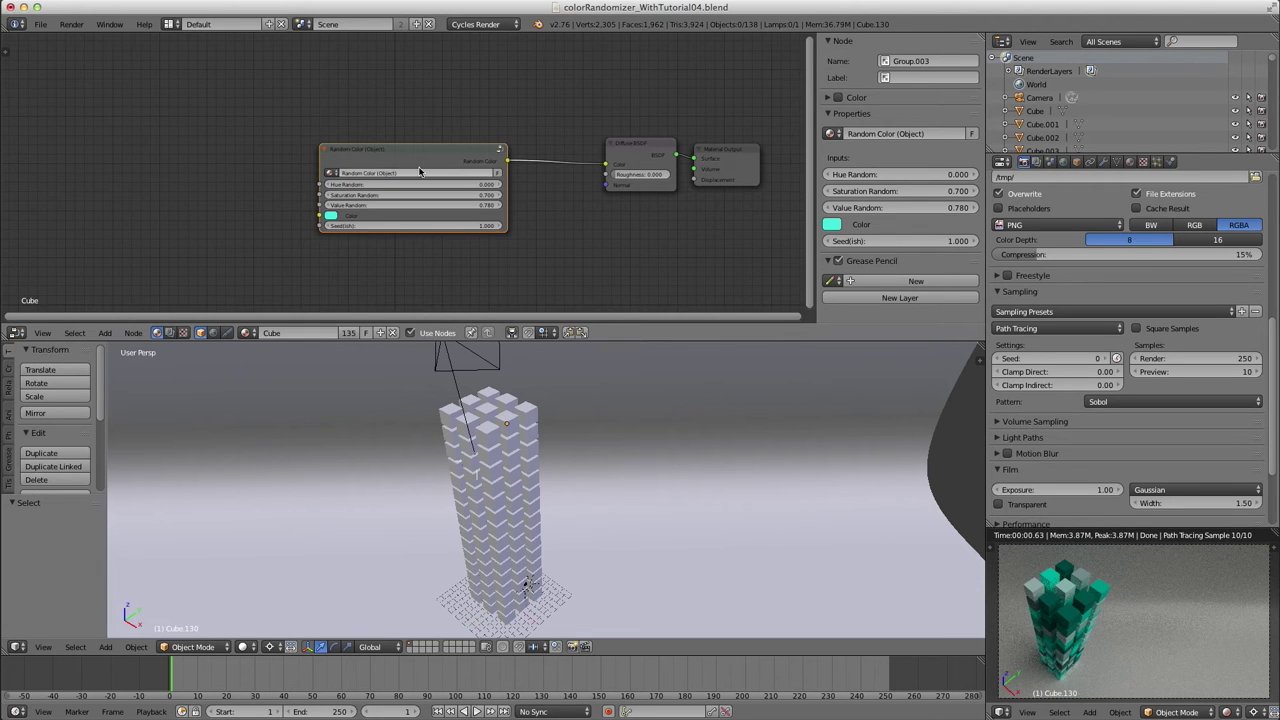
- Set the group node's Hue Random to 0.05 and both Saturation Random and Value Random to 0.2
scroll(418, 172, "up", 8)
middle_click_drag(454, 194, 414, 151)
scroll(409, 175, "down", 4)
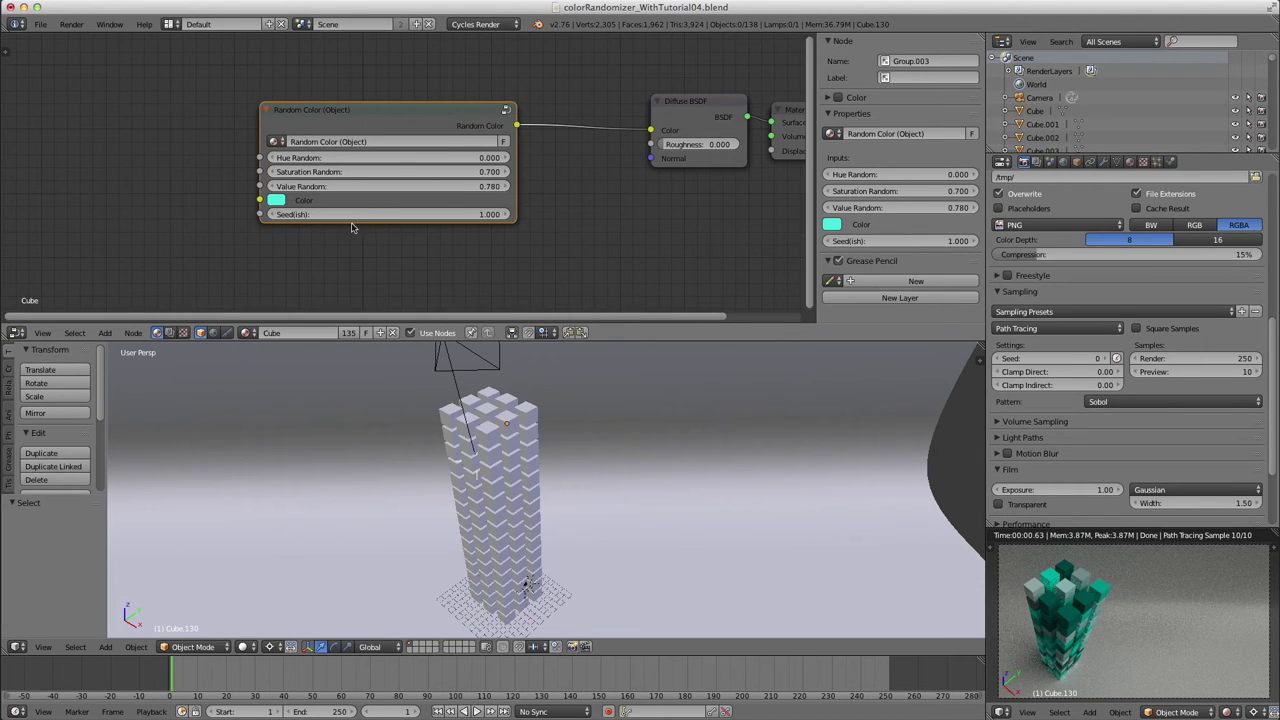
left_click(347, 157)
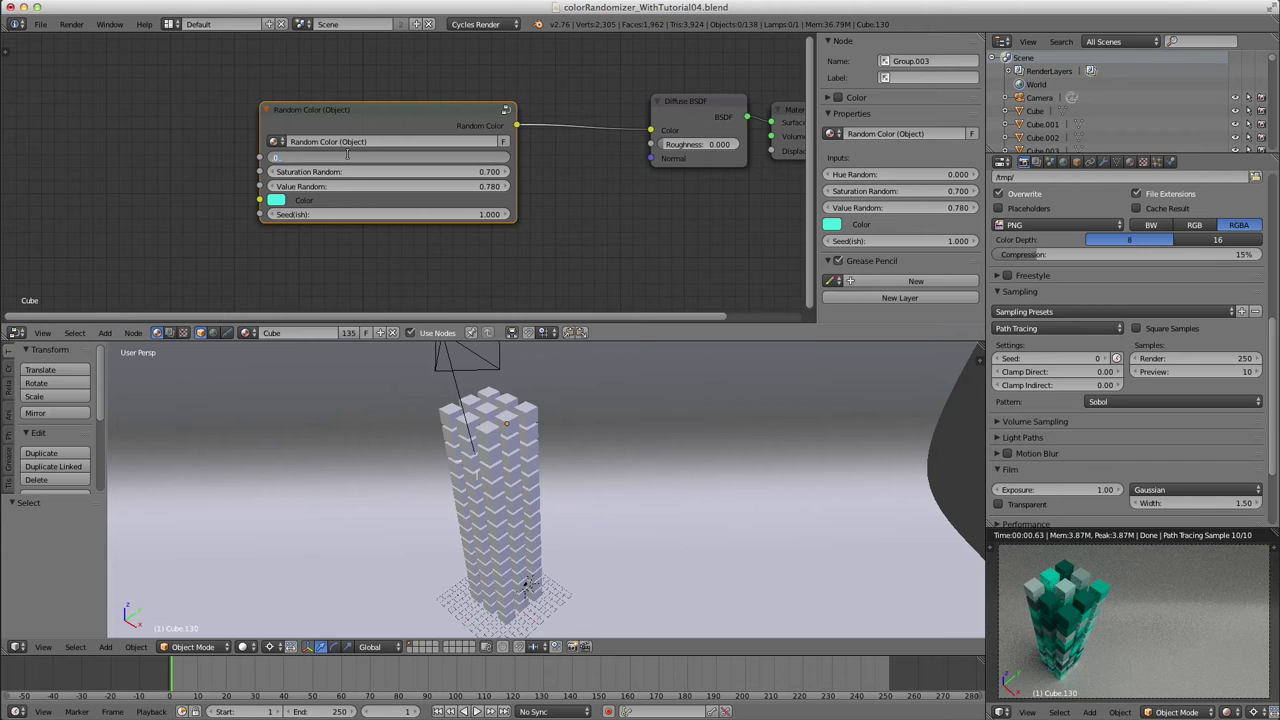
type(".05")
key("Tab")
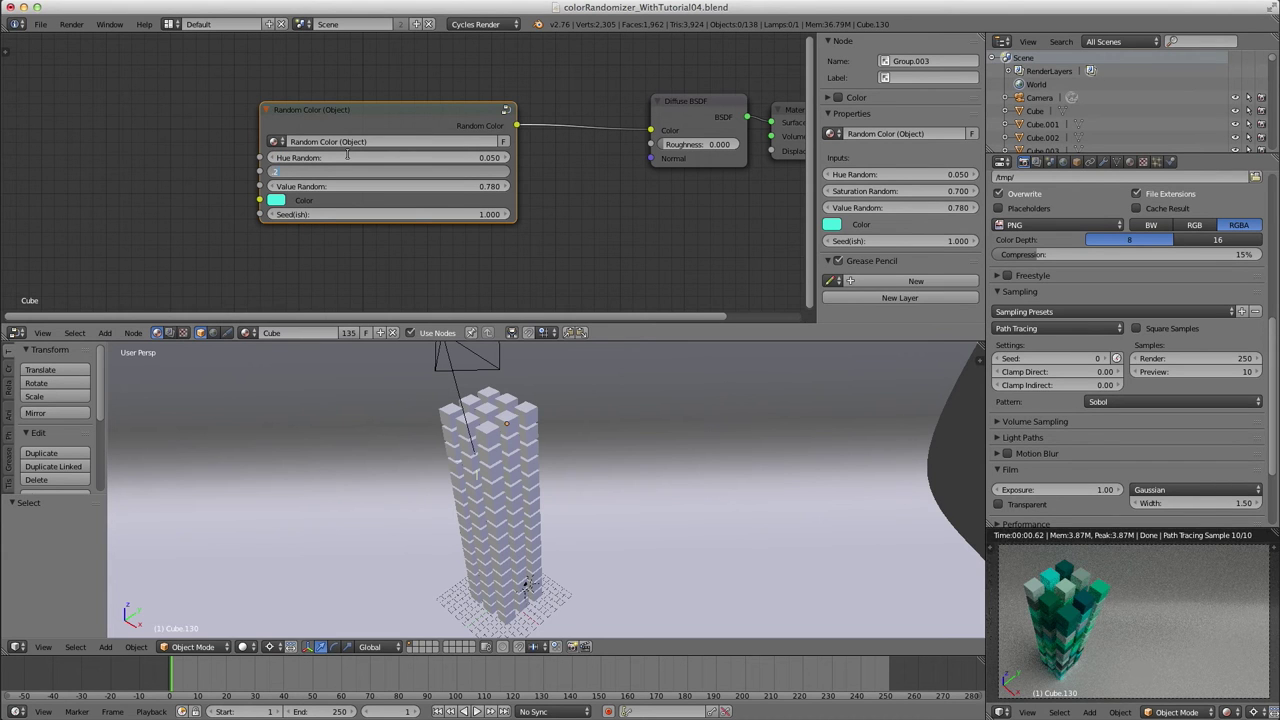
key("Tab")
type(".2")
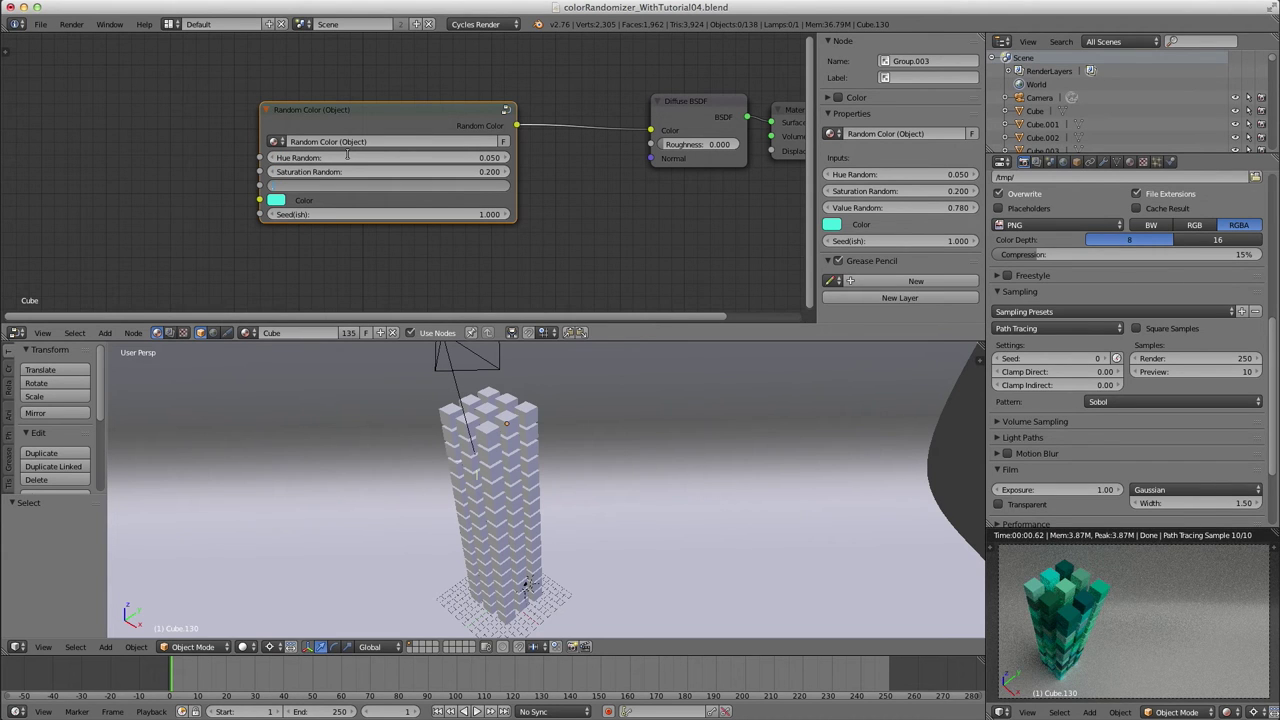
key("Return")
- Set Saturation Random to 0.1, Value Random to 0.4, Hue Random to 0.01 and Seed(ish) to 11.6 on the group node
left_click(427, 171)
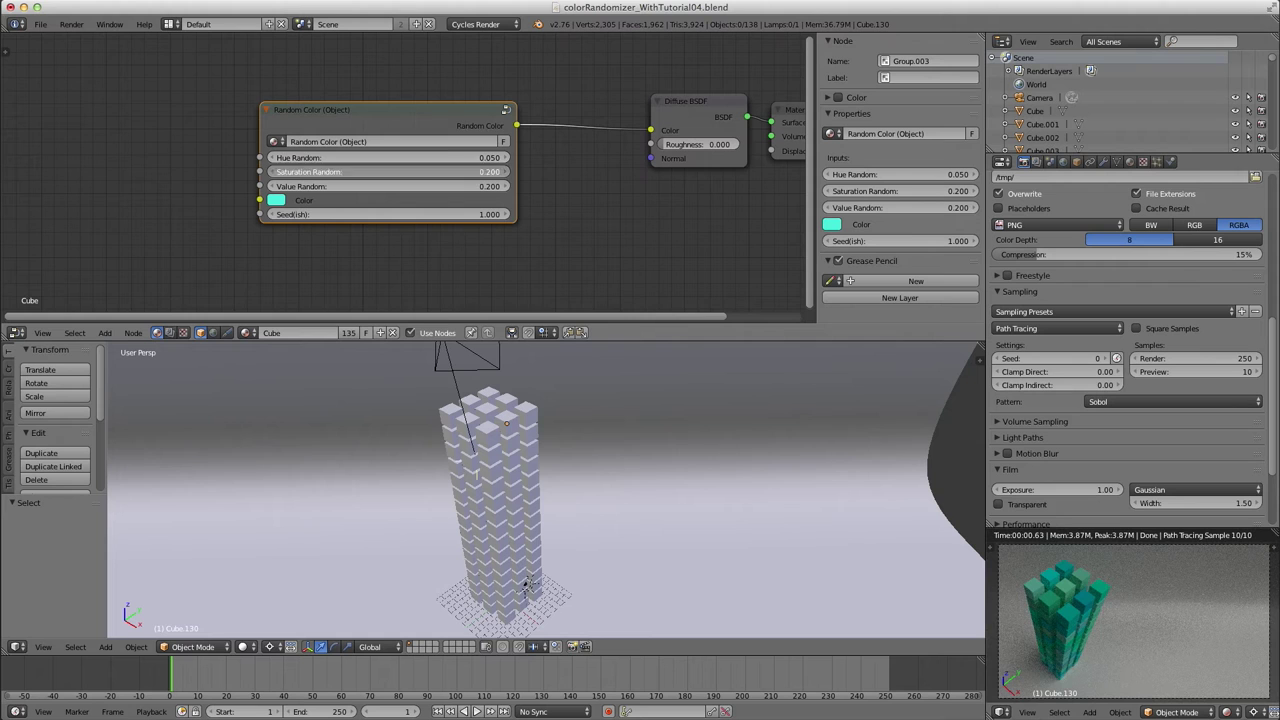
type(".1")
key("Return")
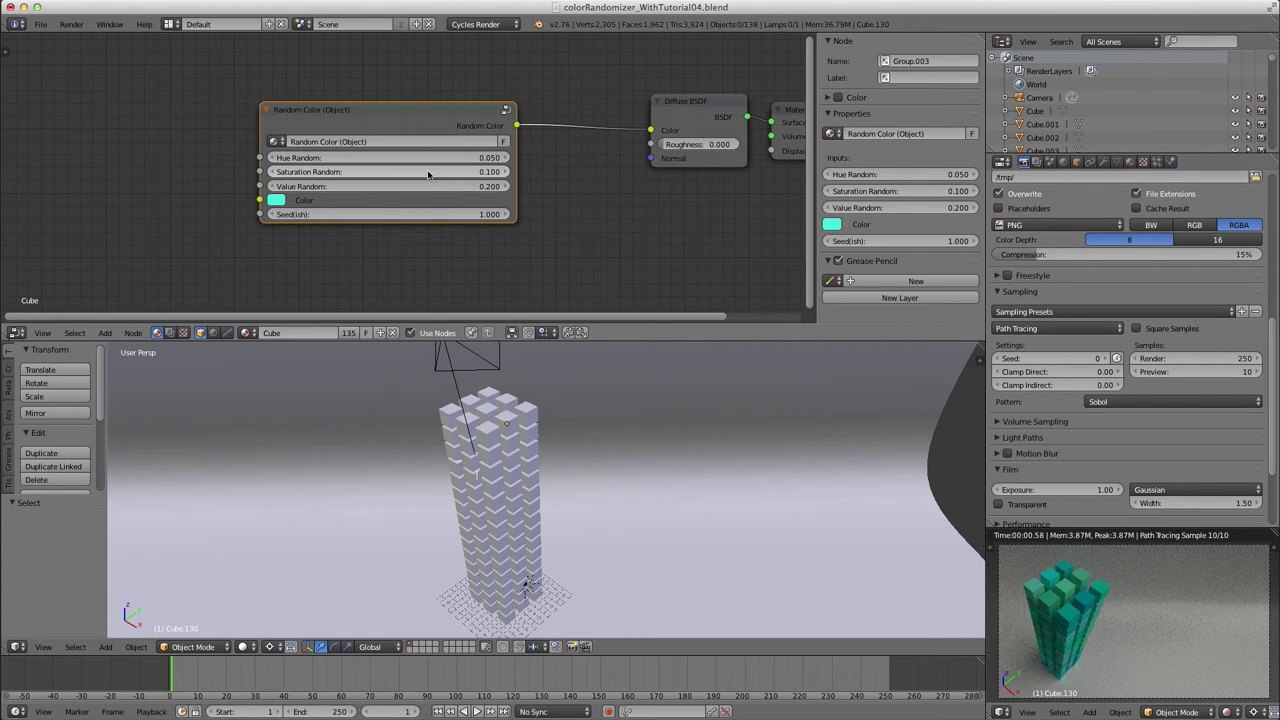
mouse_move(423, 187)
left_mouse_down()
mouse_move(480, 187)
mouse_move(423, 187)
left_mouse_up()
left_click(421, 157)
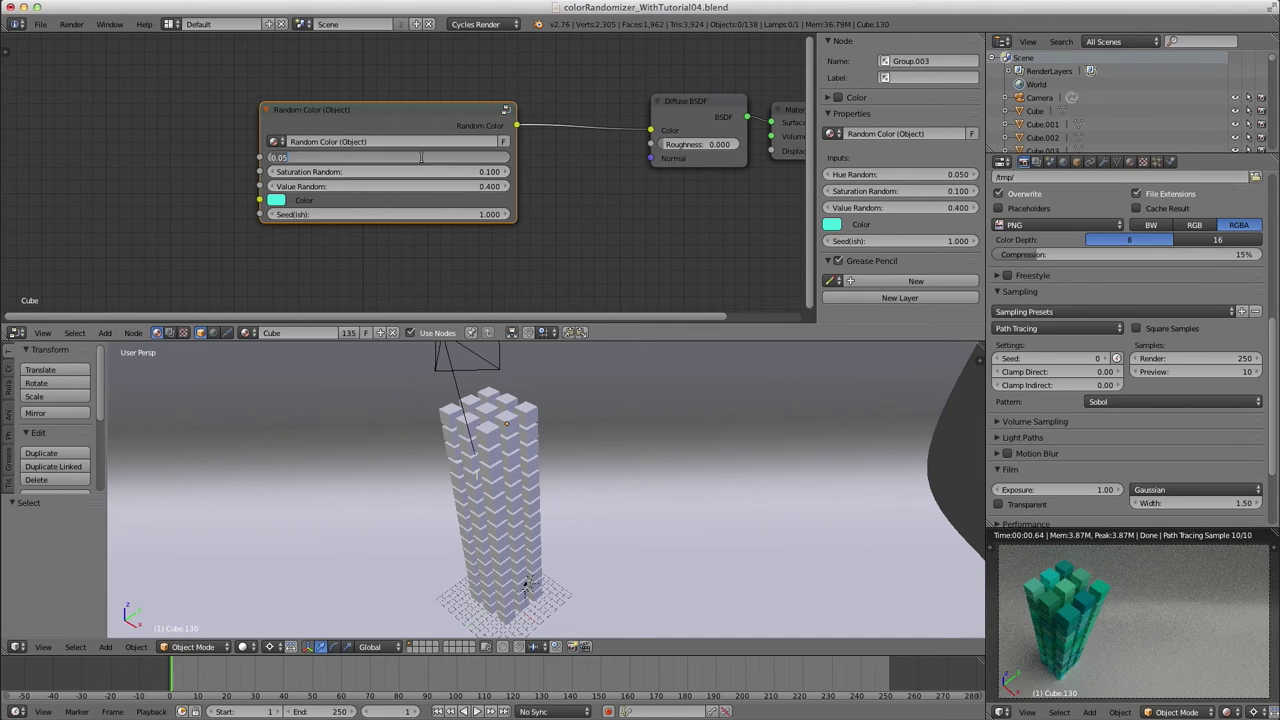
type(".01")
key("Return")
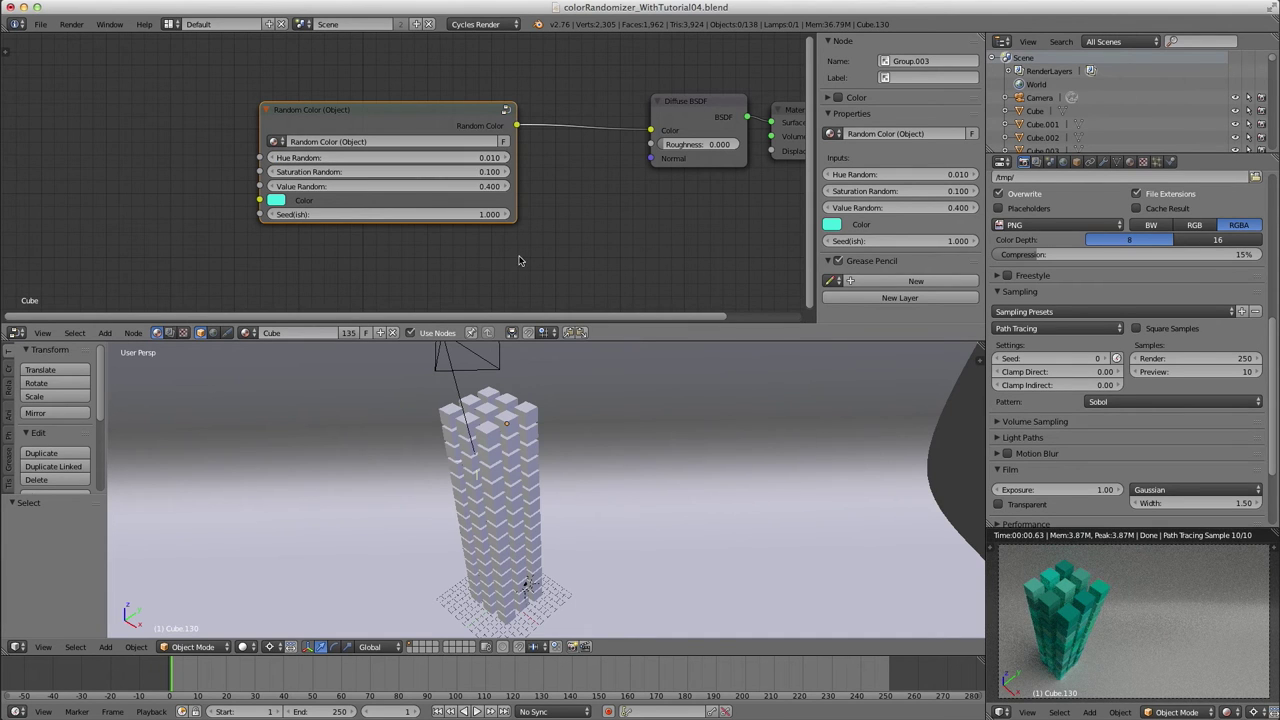
left_click_drag(354, 216, 533, 214)
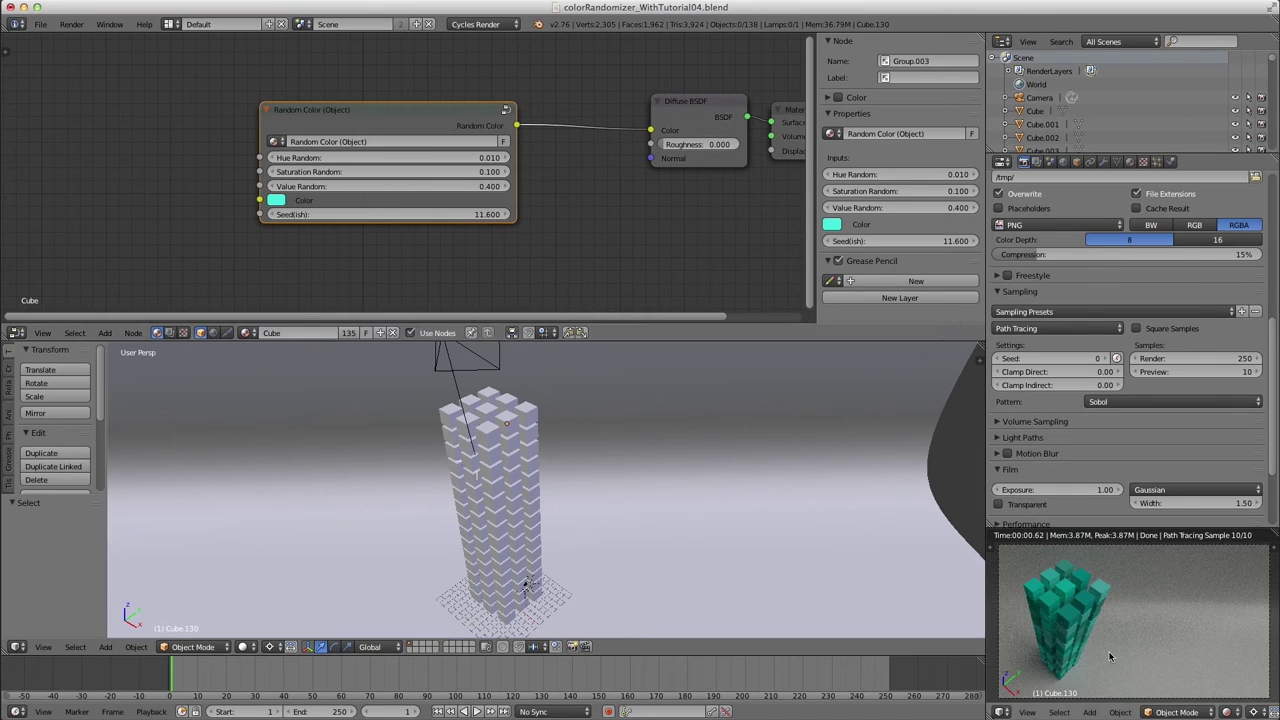
- Try different hues for the Random Color (Object) node's base color
left_click(280, 200)
left_click(318, 322)
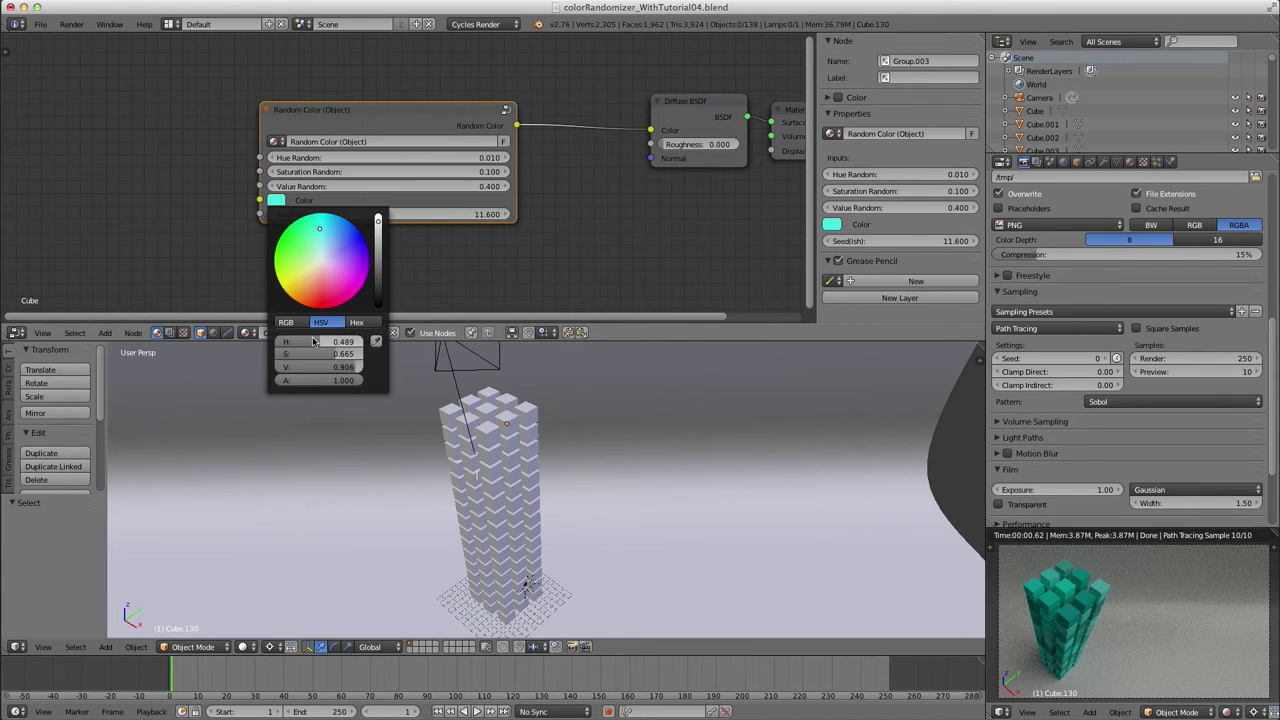
left_click_drag(316, 341, 316, 343)
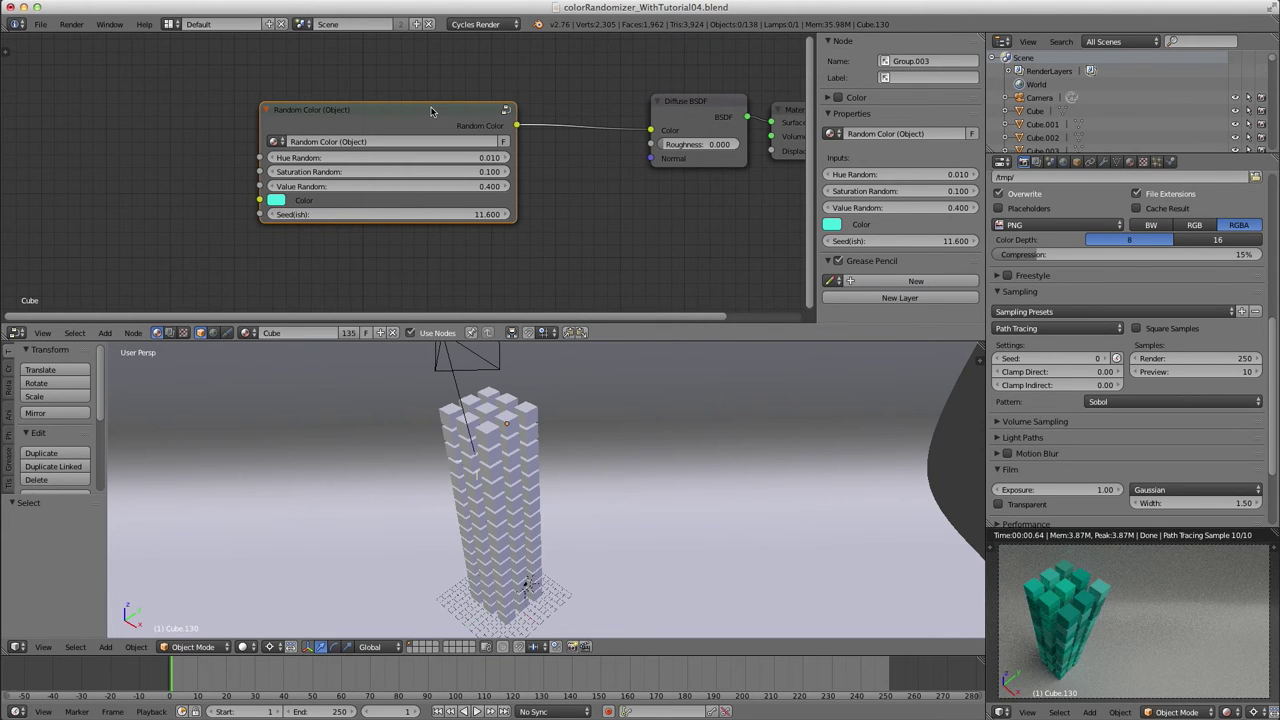
- Move the Random Color (Object) node slightly away from the Diffuse BSDF and save over colorRandomizer_WithTutorial04.blend
key("Tab")
key("Tab")
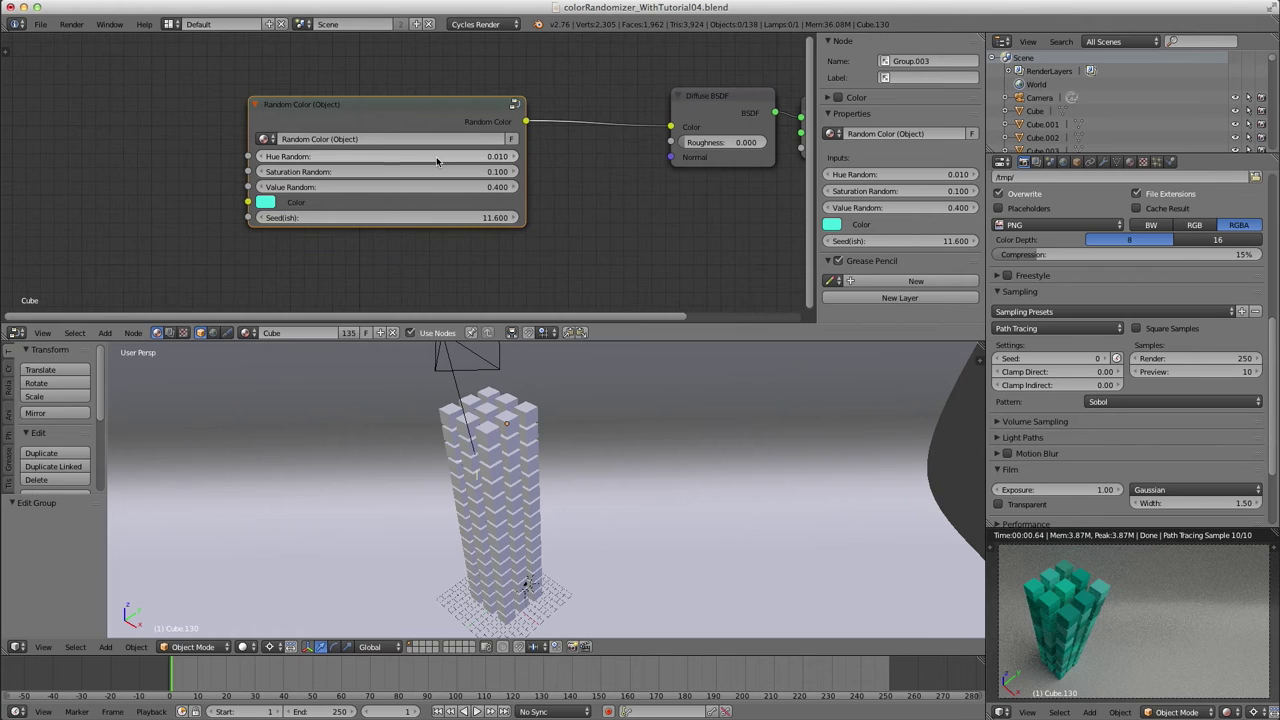
left_click_drag(389, 104, 361, 106)
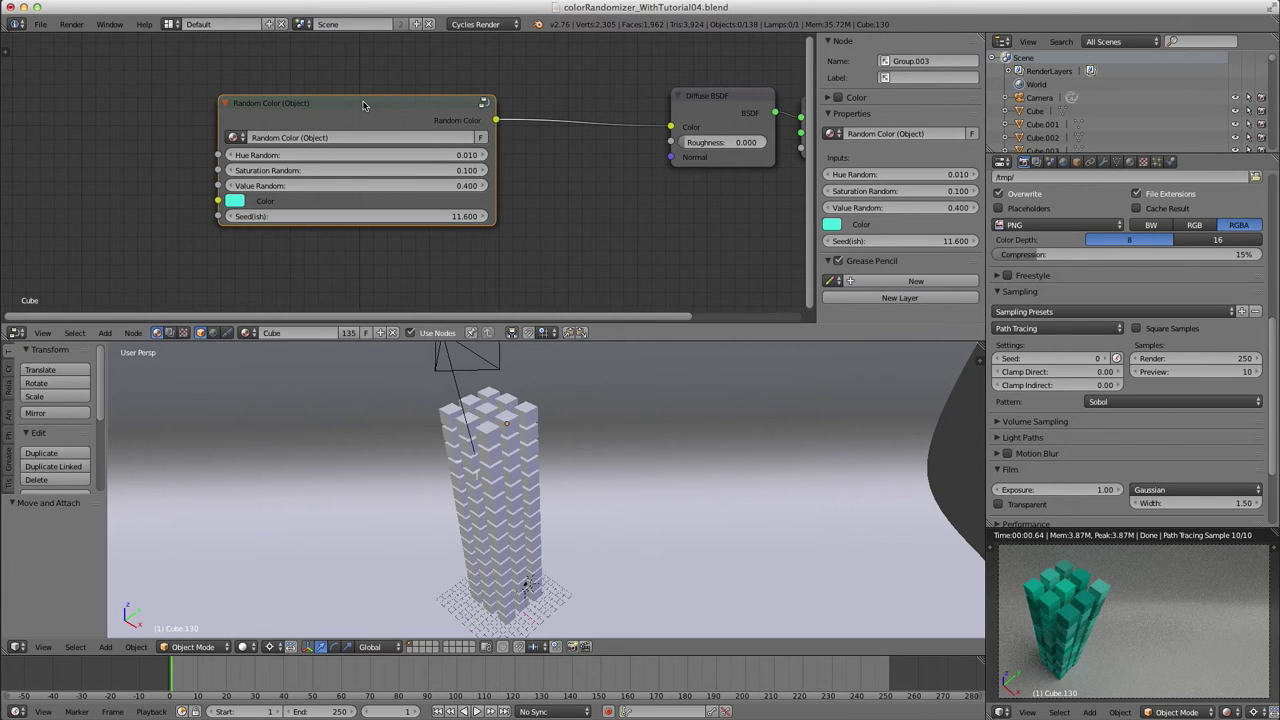
key("ctrl+s")
left_click(585, 66)
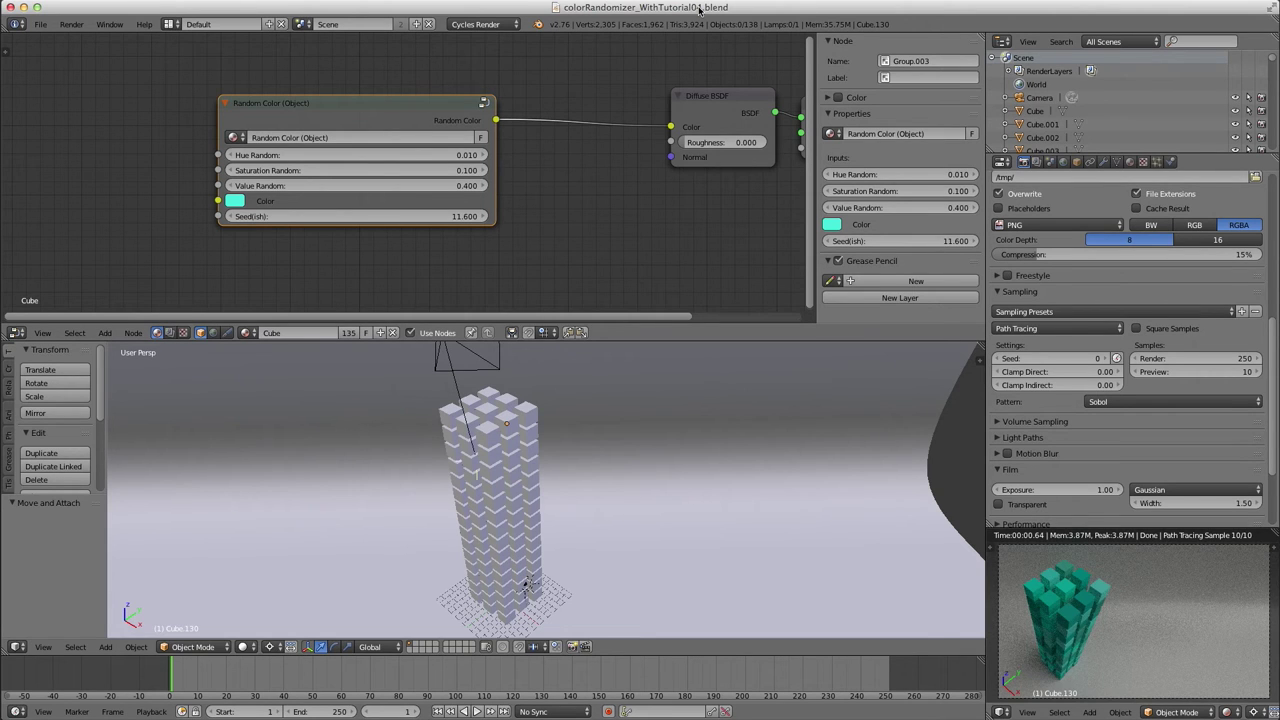
- Reload the start-up file and open the append browser, sorted by modification date in the long list display
key("ctrl+n")
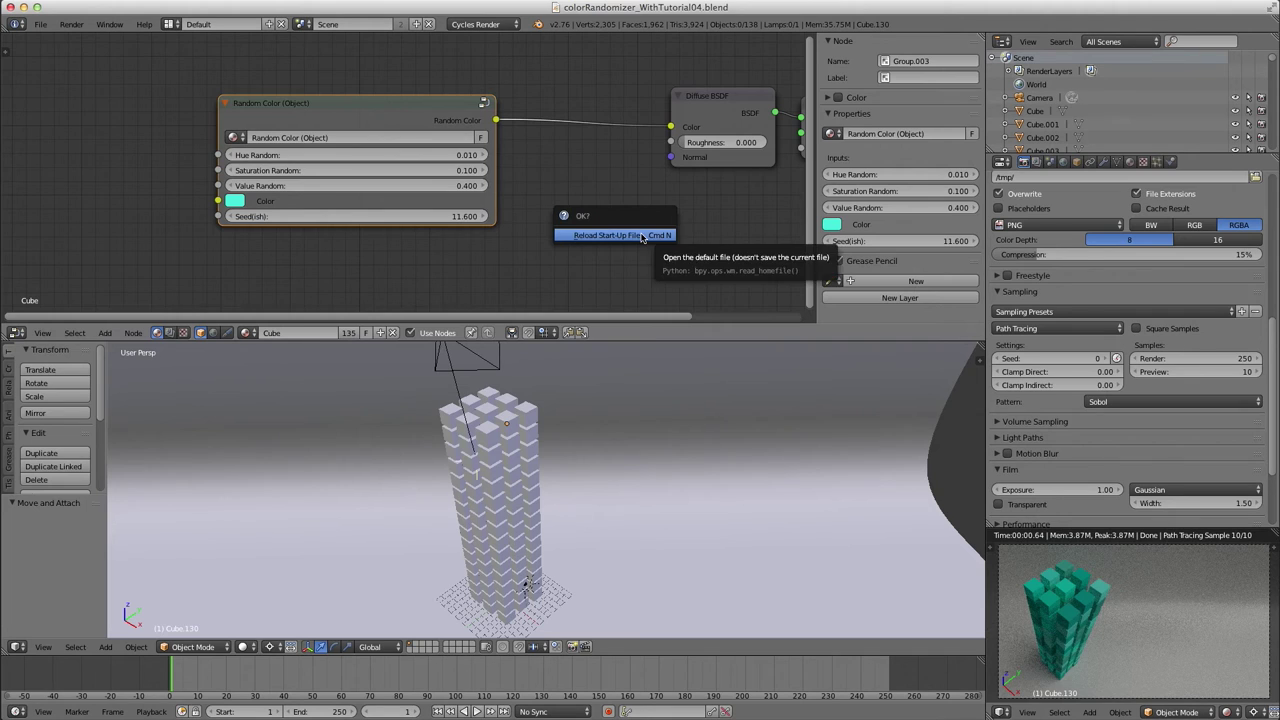
left_click(643, 238)
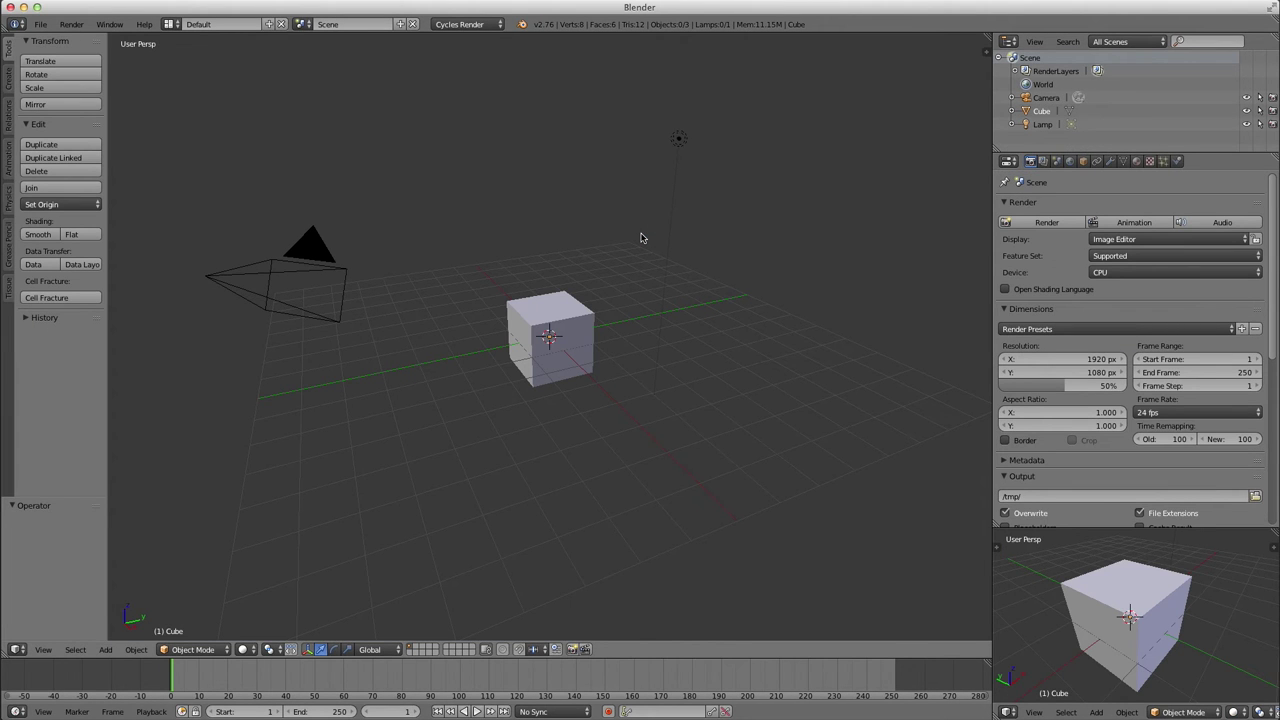
key("shift+F1")
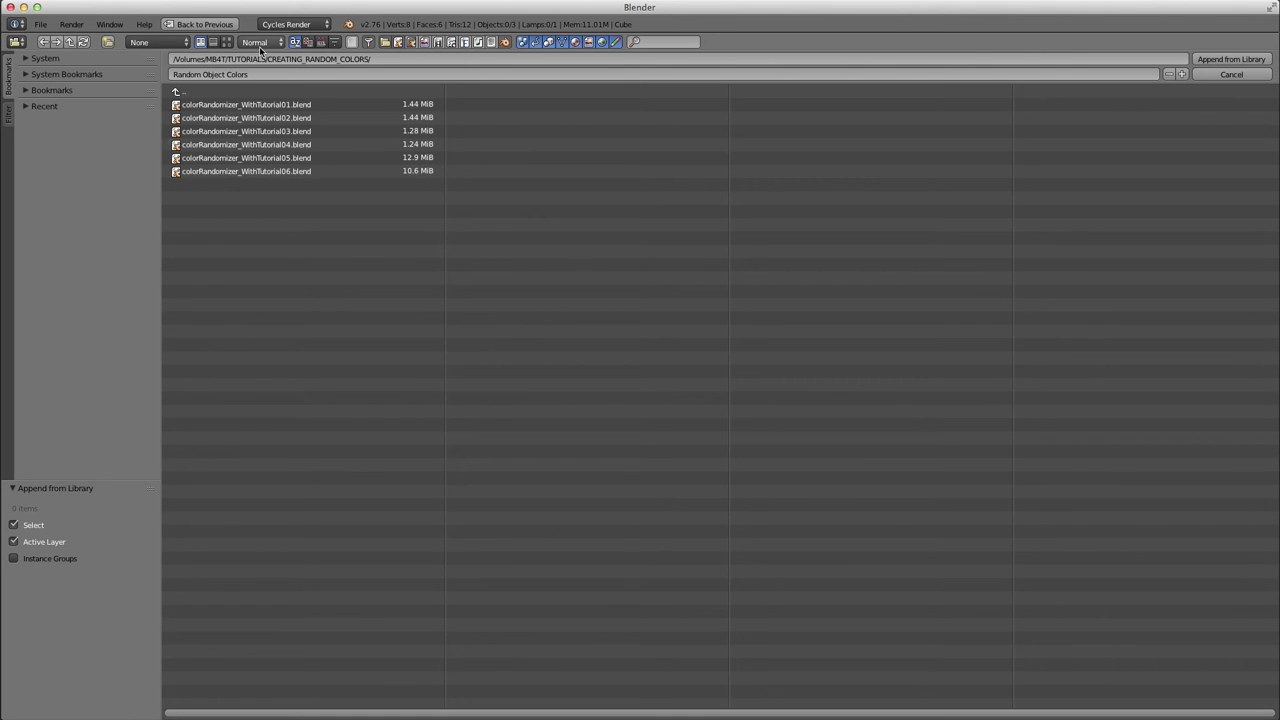
left_click(321, 42)
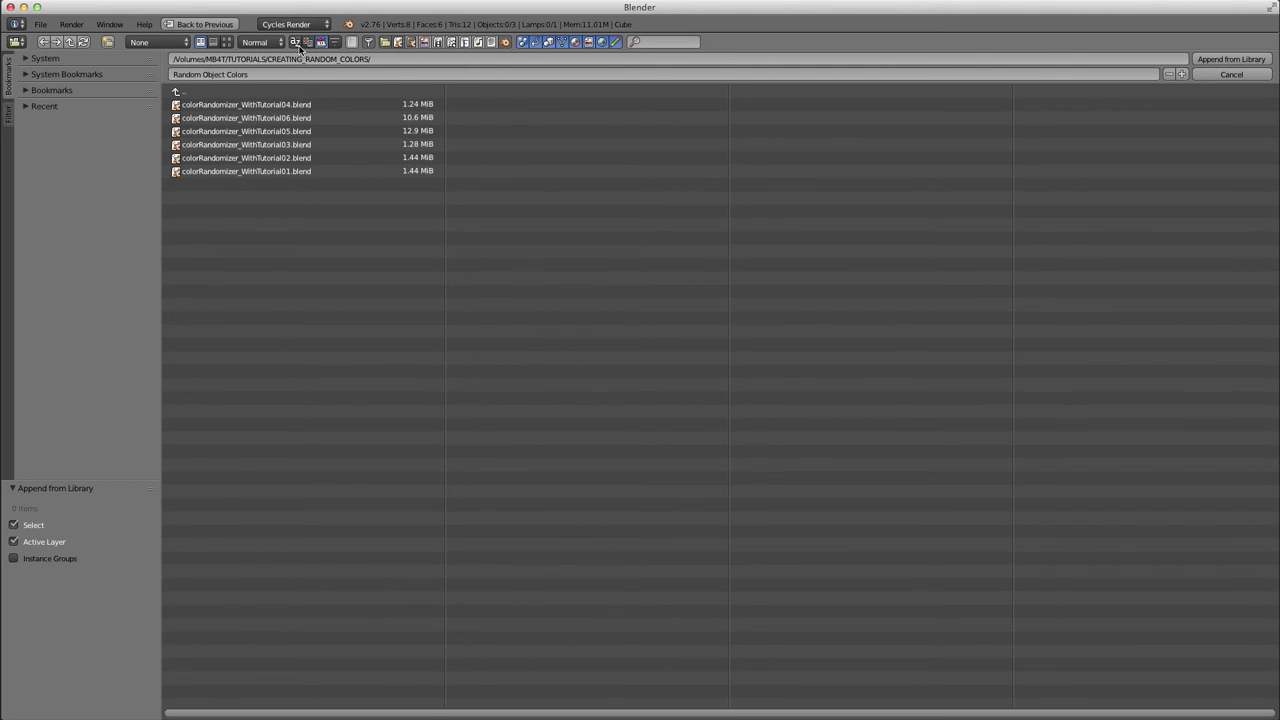
left_click(213, 42)
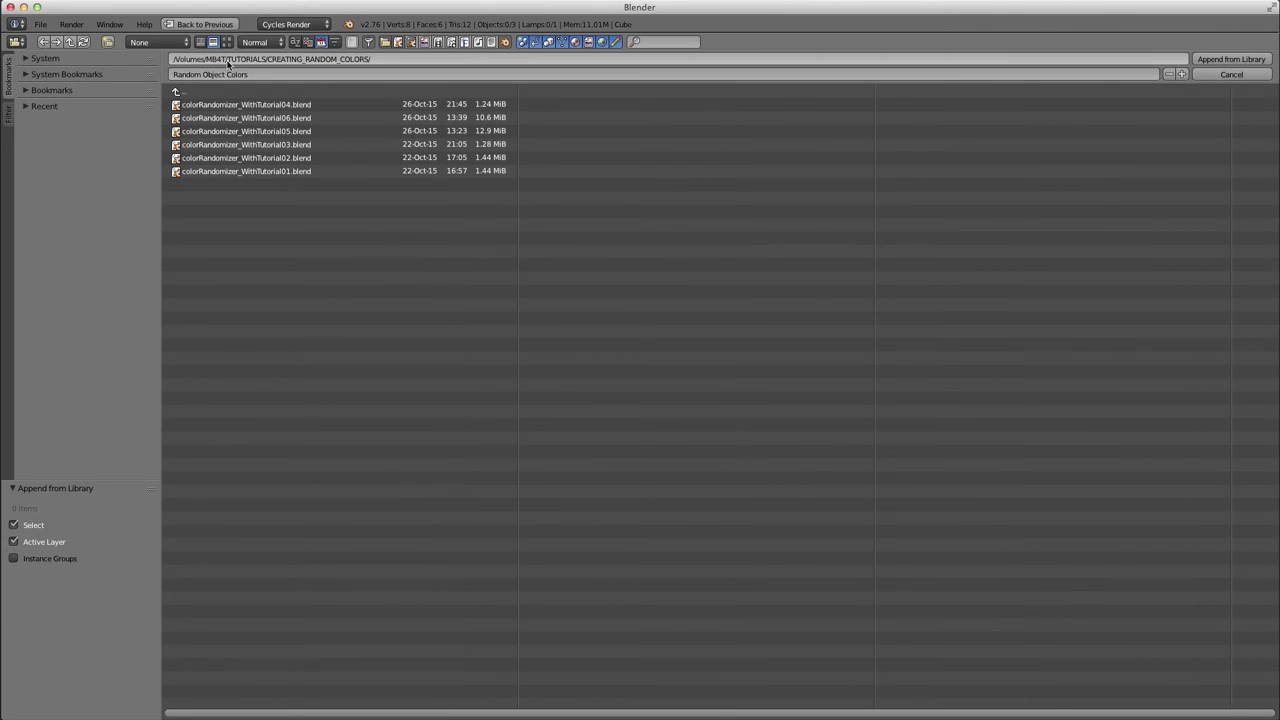
- Append the Random Color (Object) node tree from colorRandomizer_WithTutorial04.blend
left_click(432, 101)
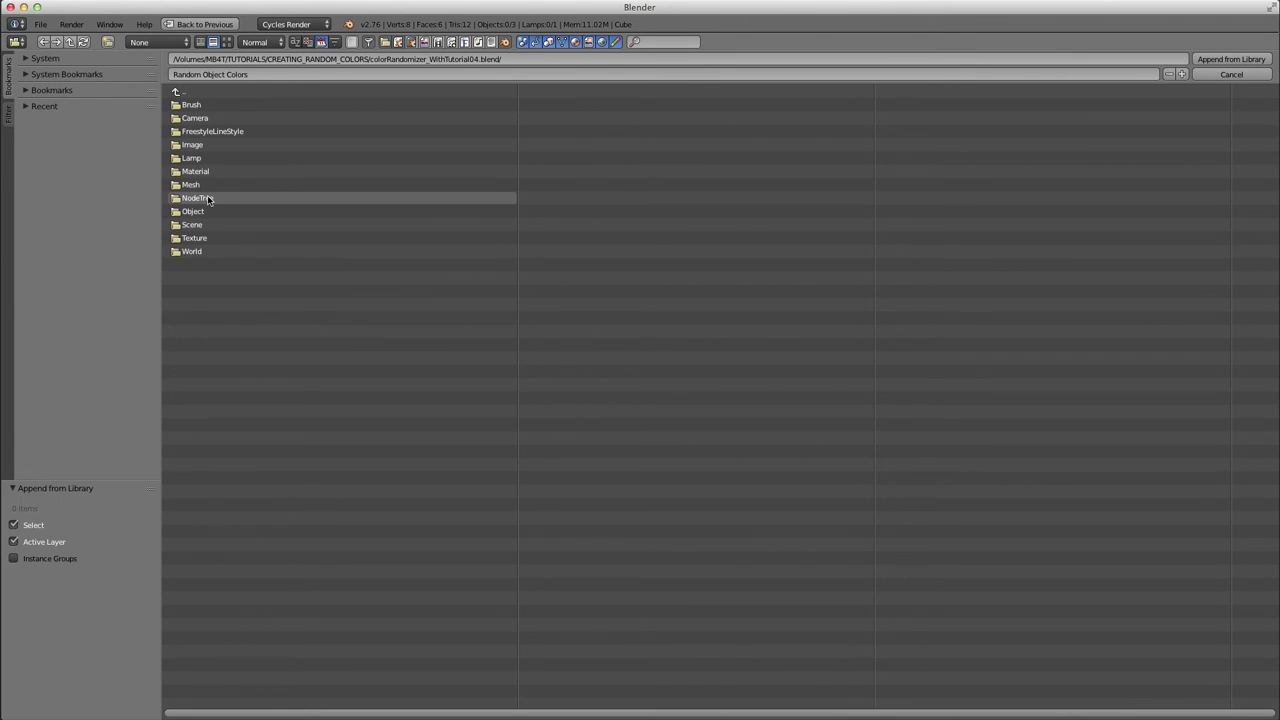
left_click(200, 199)
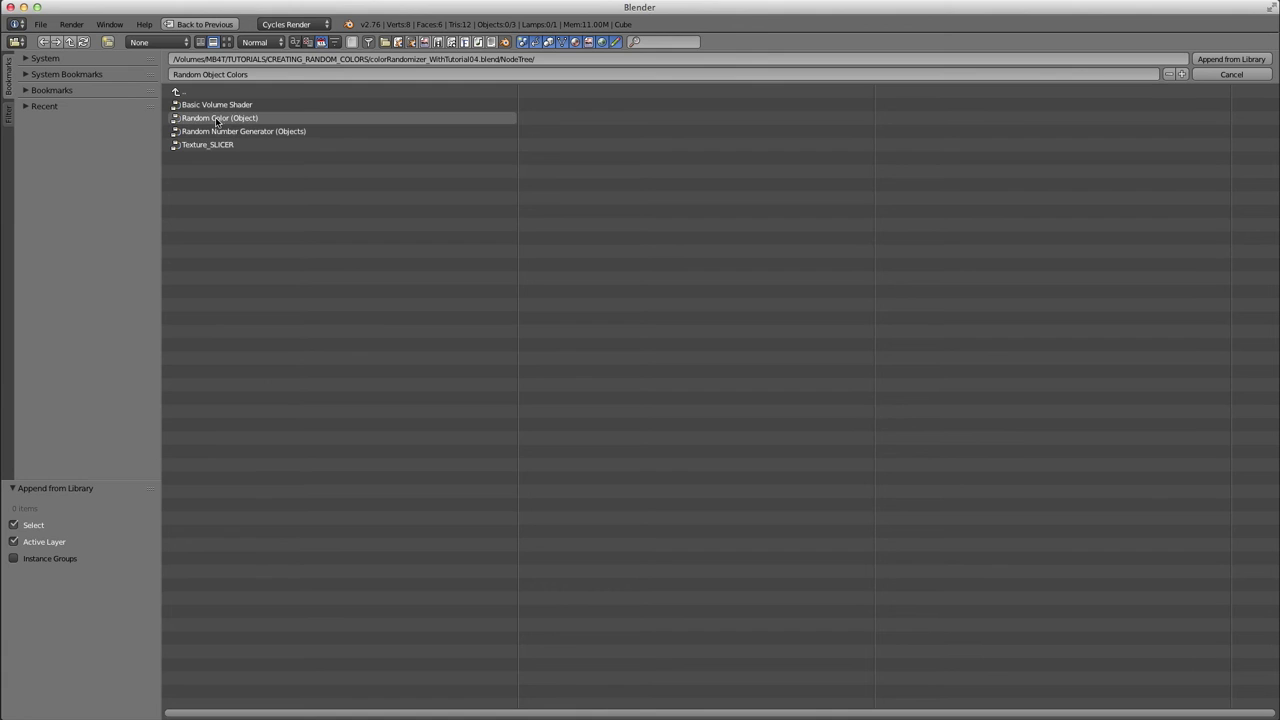
left_click(216, 120)
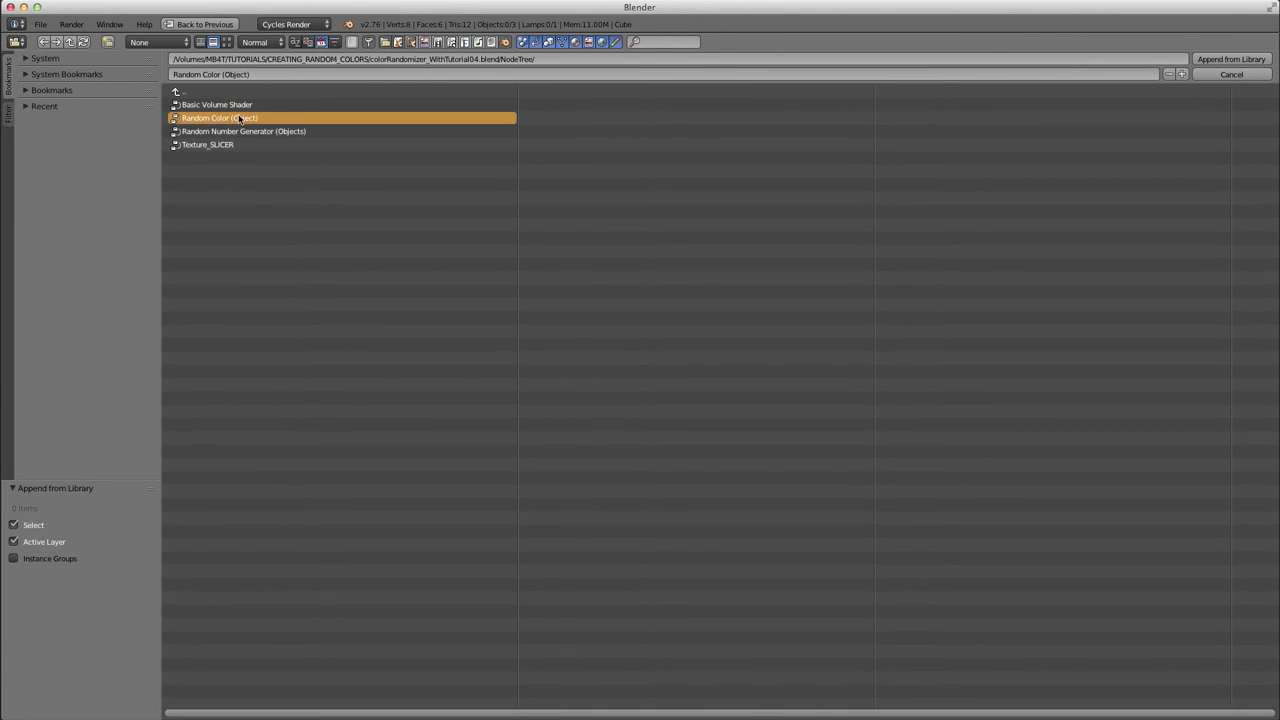
left_click(1240, 61)
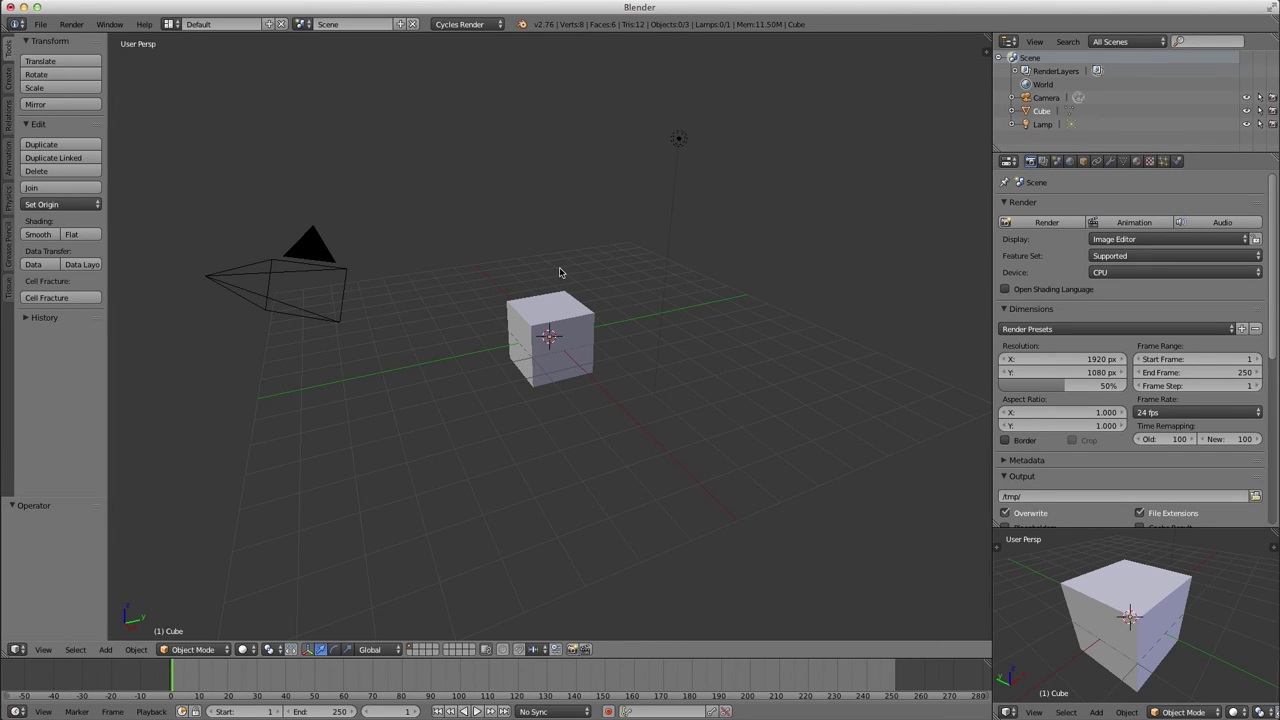
- Select the cube, show its material in the Node Editor and add the Random Color (Object) group below the Diffuse BSDF
right_click(569, 308)
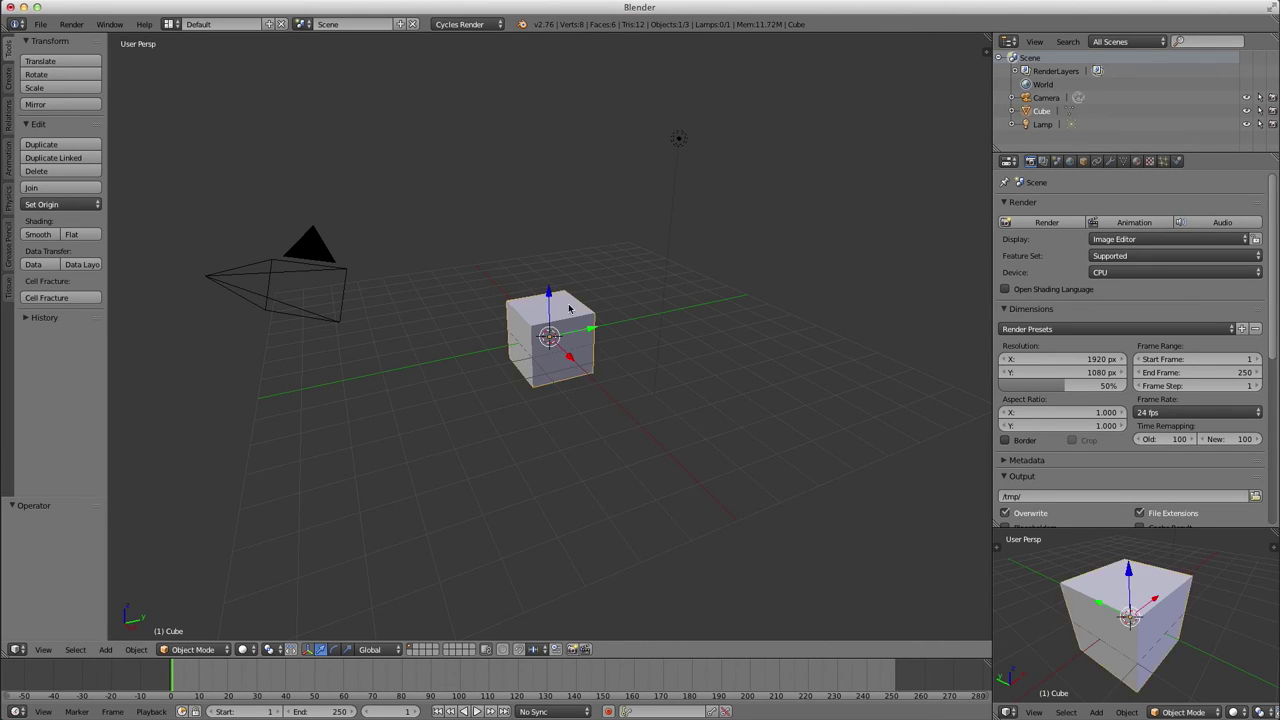
left_click(17, 649)
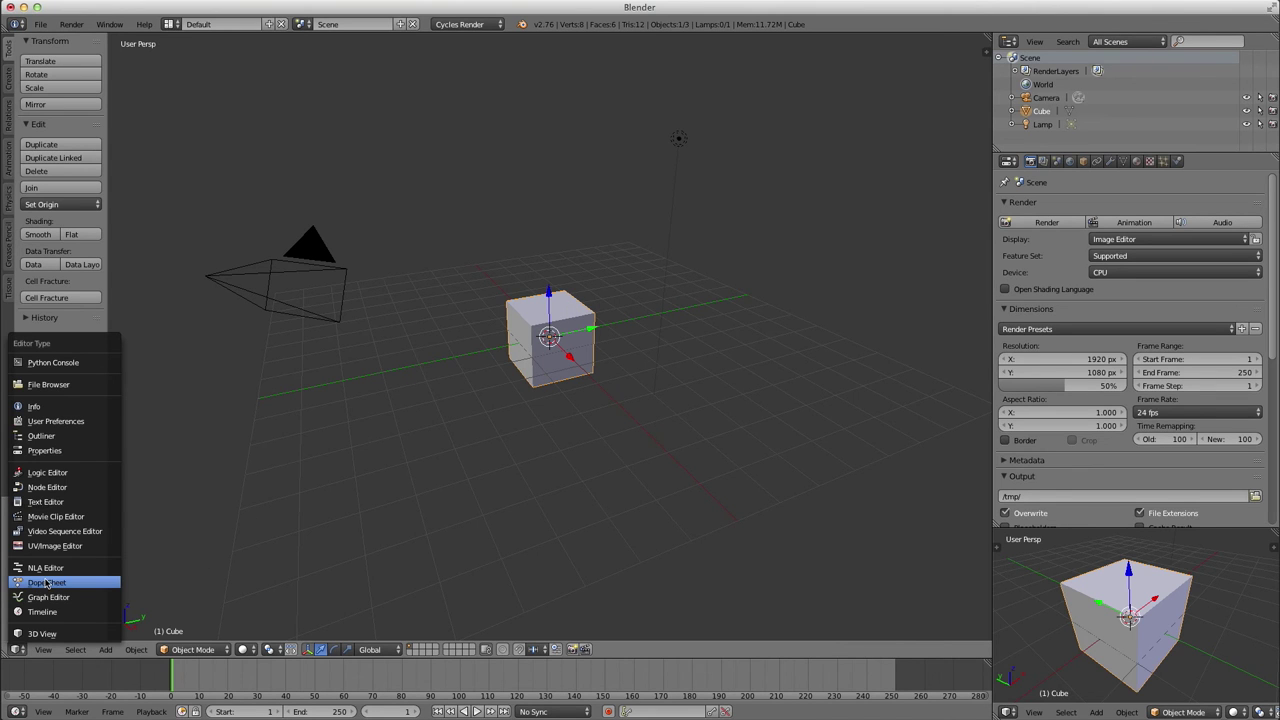
left_click(46, 487)
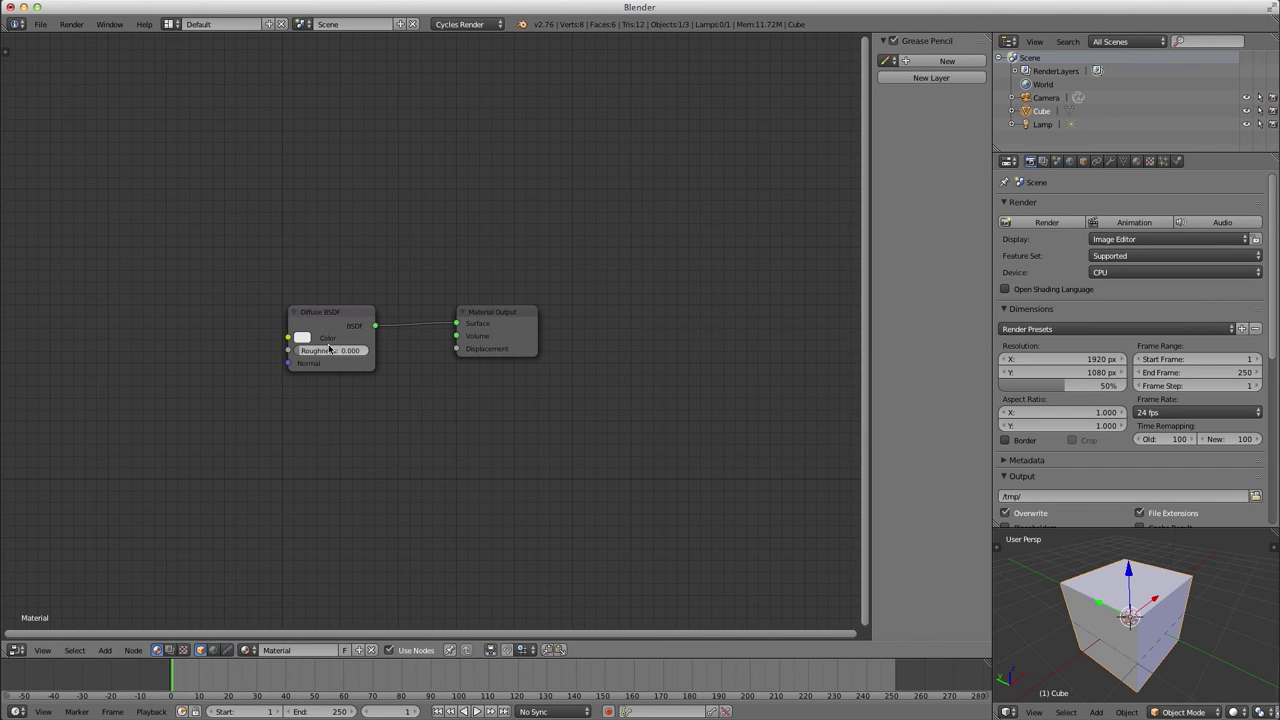
key("shift+a")
mouse_move(326, 441)
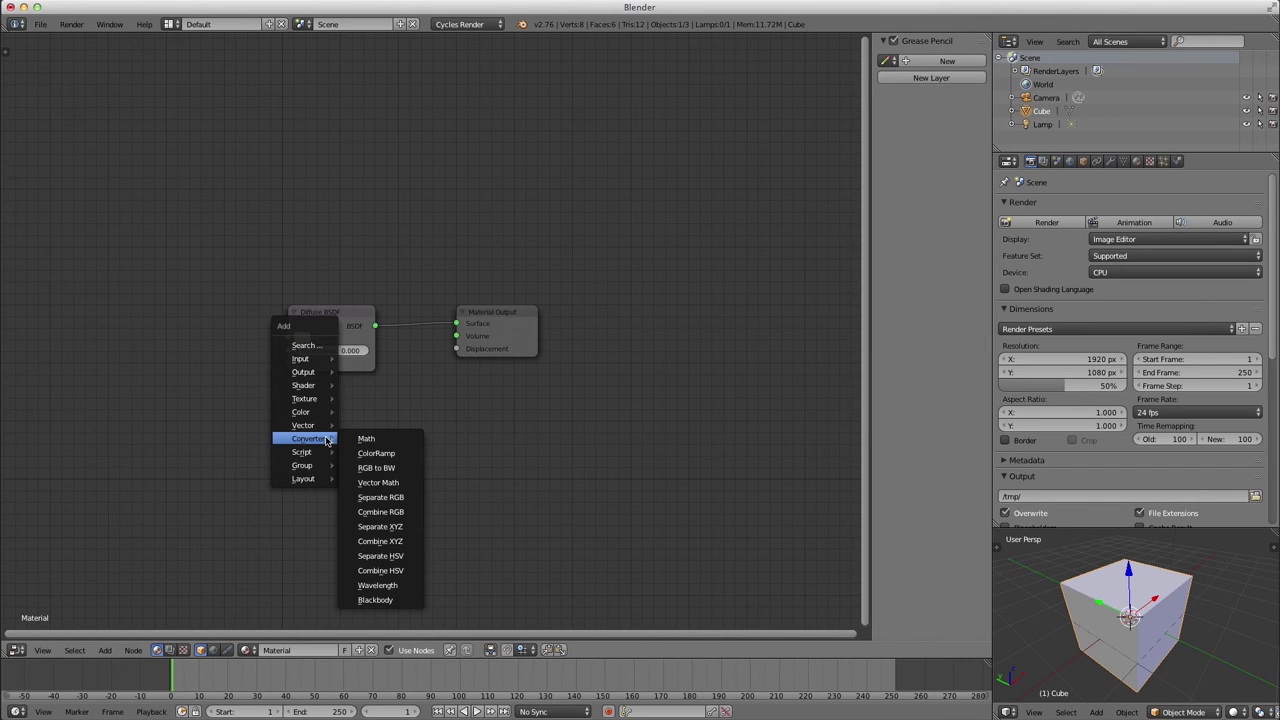
mouse_move(316, 468)
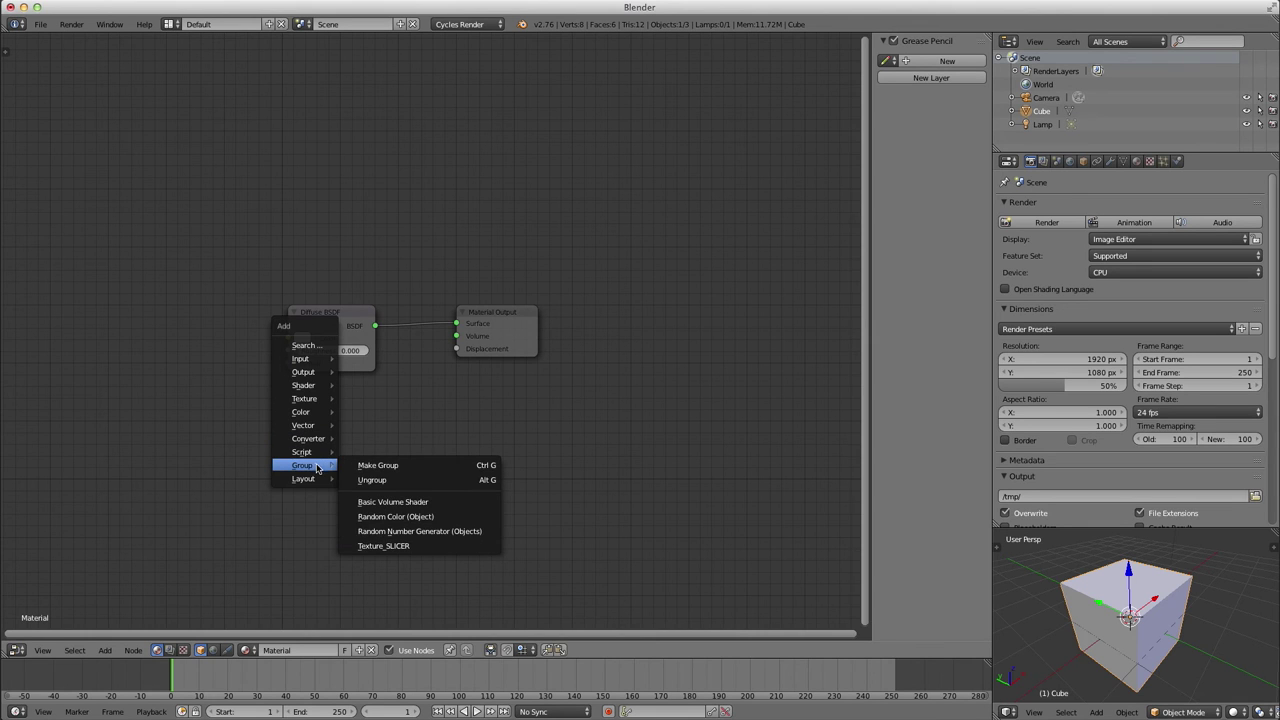
left_click(418, 518)
left_click_drag(432, 461, 410, 463)
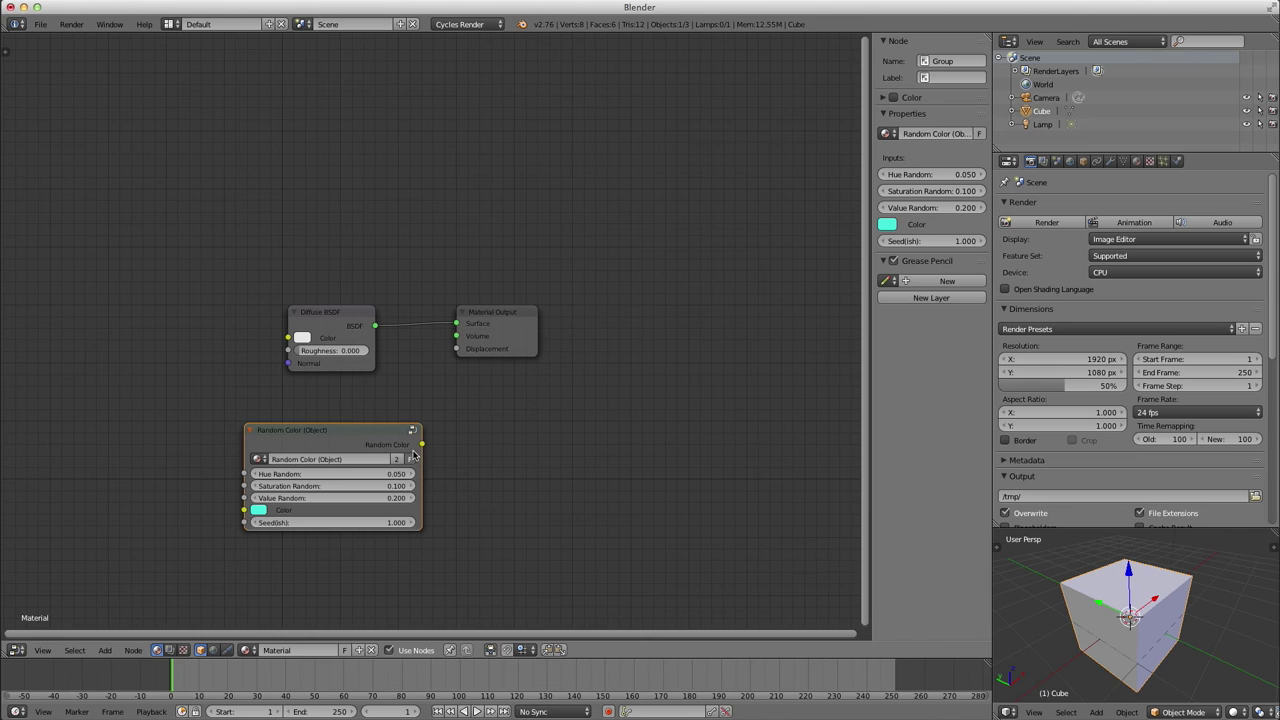
- Delete the Random Color (Object) node from the cube's material and switch the main area back to the 3D View
left_click_drag(321, 435, 372, 432)
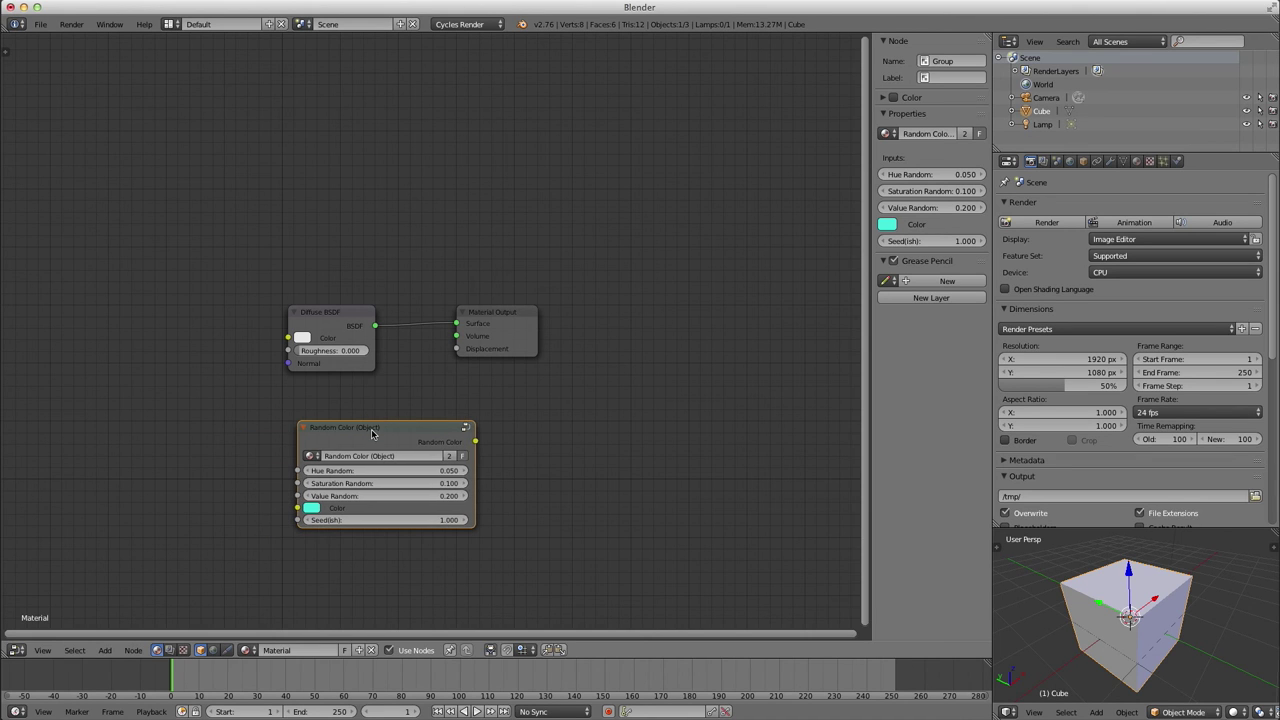
key("x")
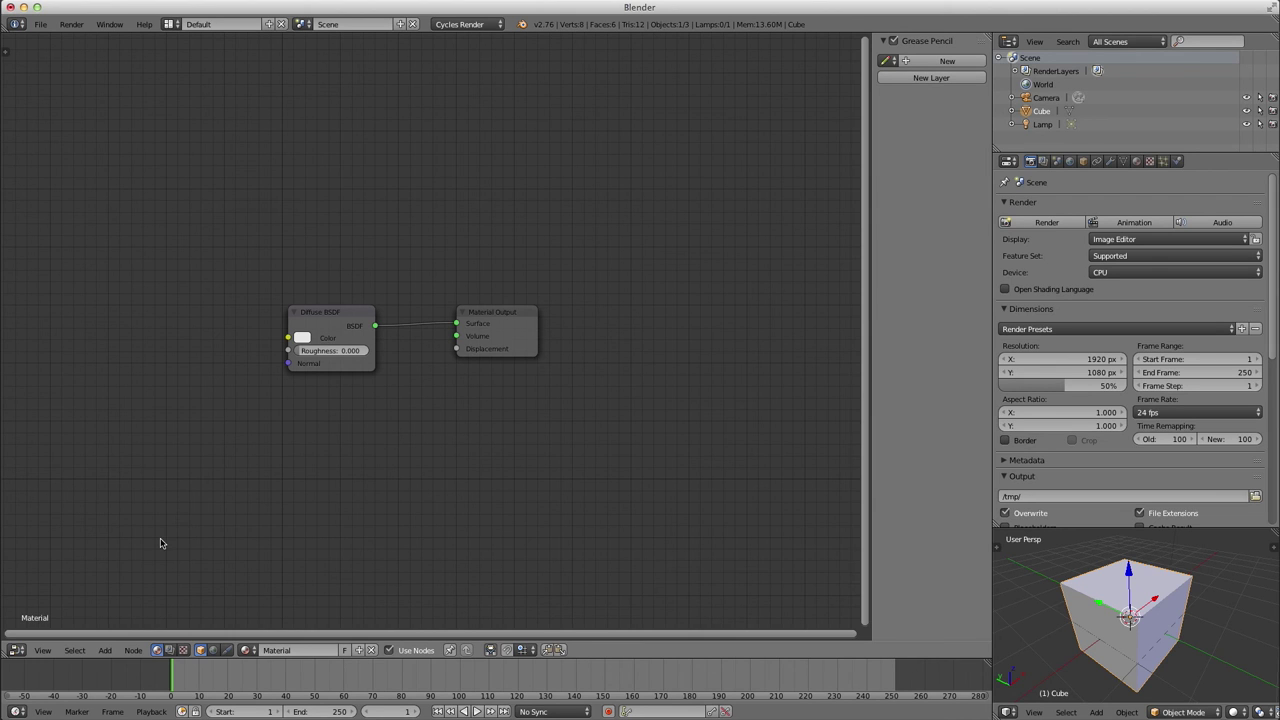
left_click(16, 650)
left_click(40, 632)
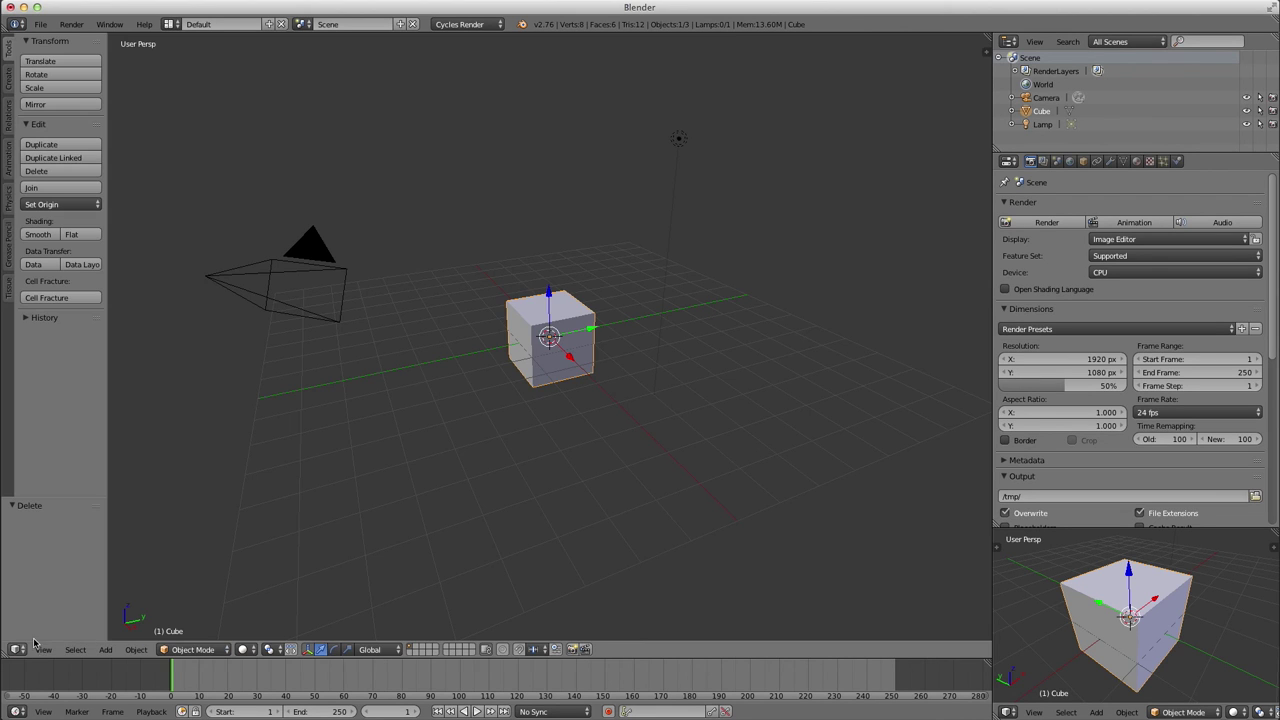
- Deselect everything and save the current file as the startup file
key("a")
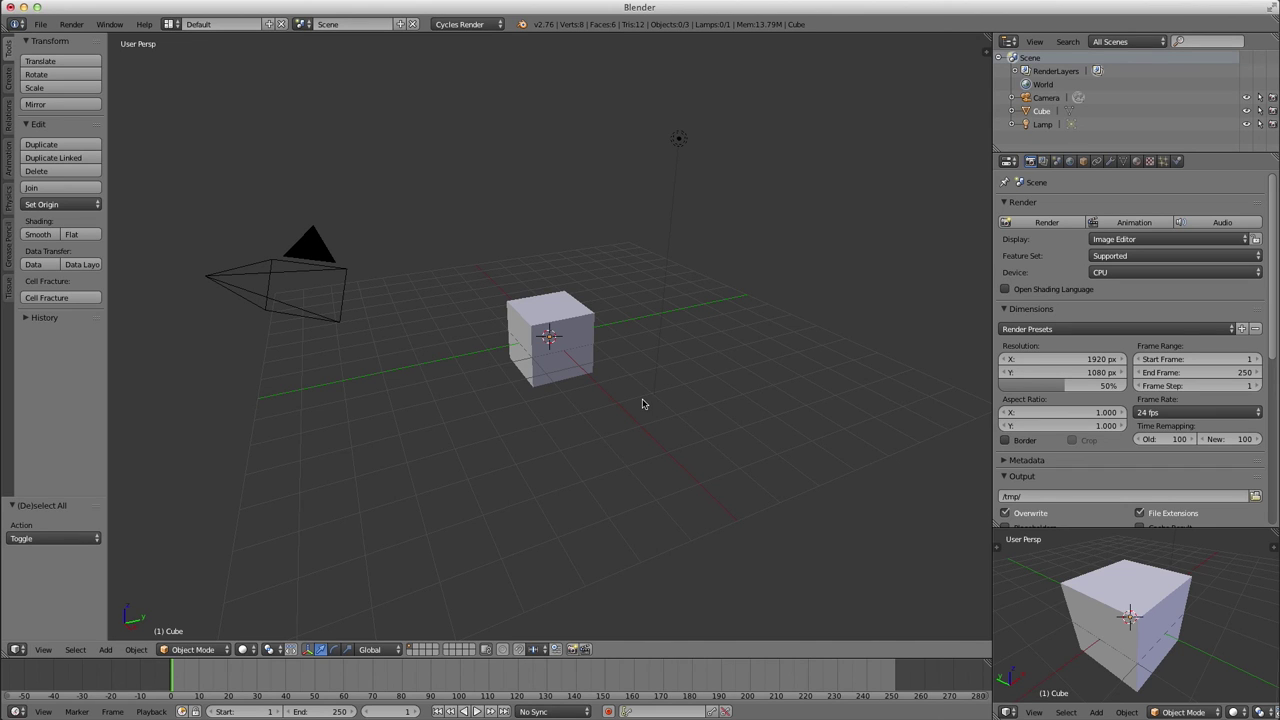
key("ctrl+u")
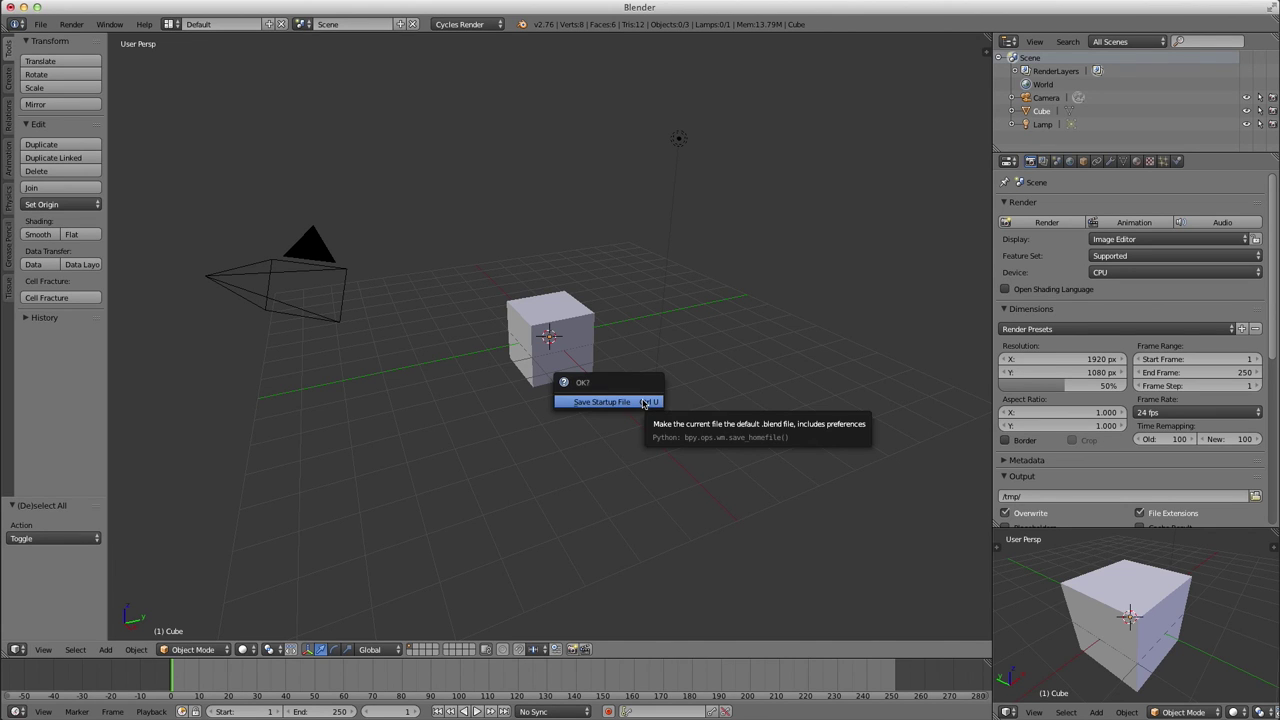
left_click(600, 402)
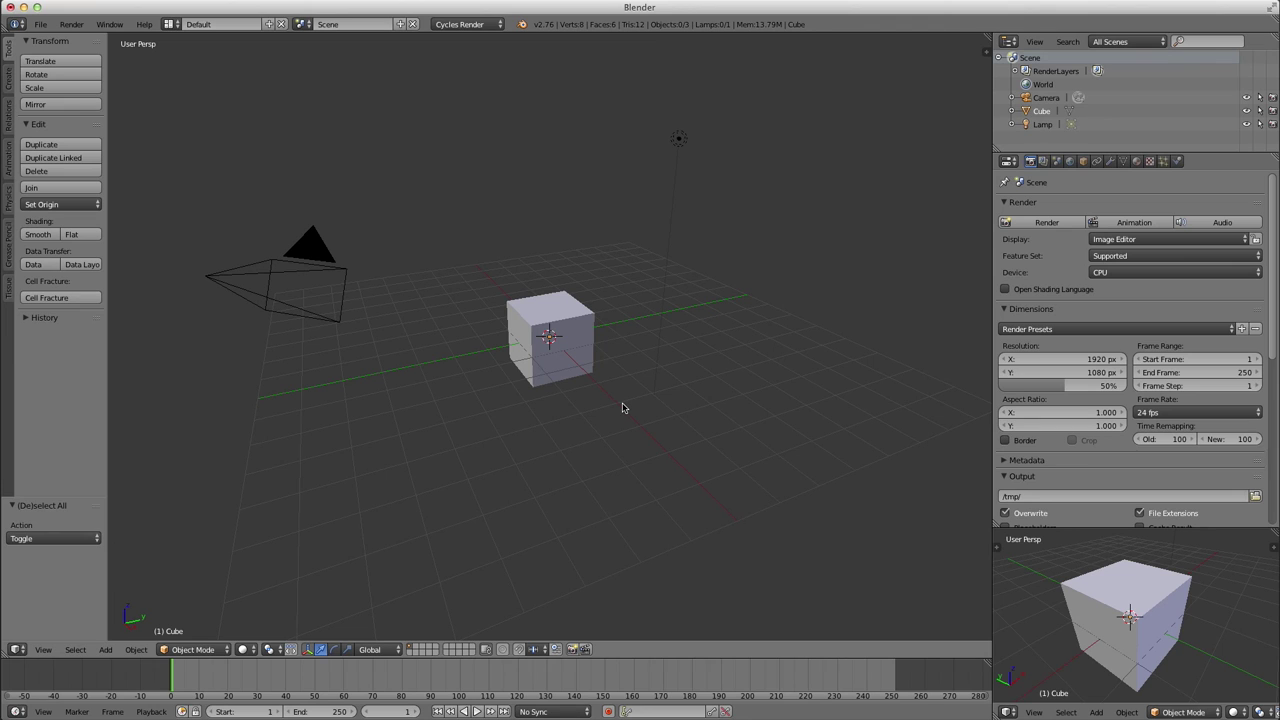
- Delete every object in the scene and reload the start-up file
key("a")
key("x")
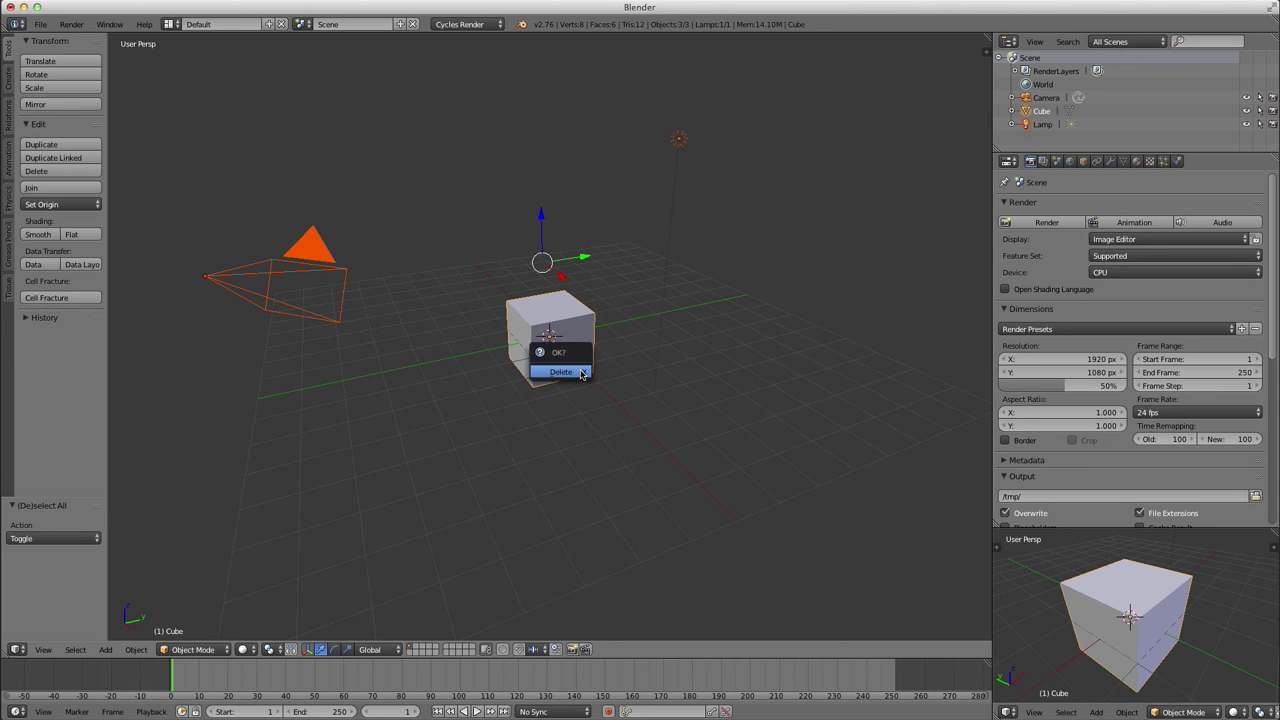
left_click(581, 372)
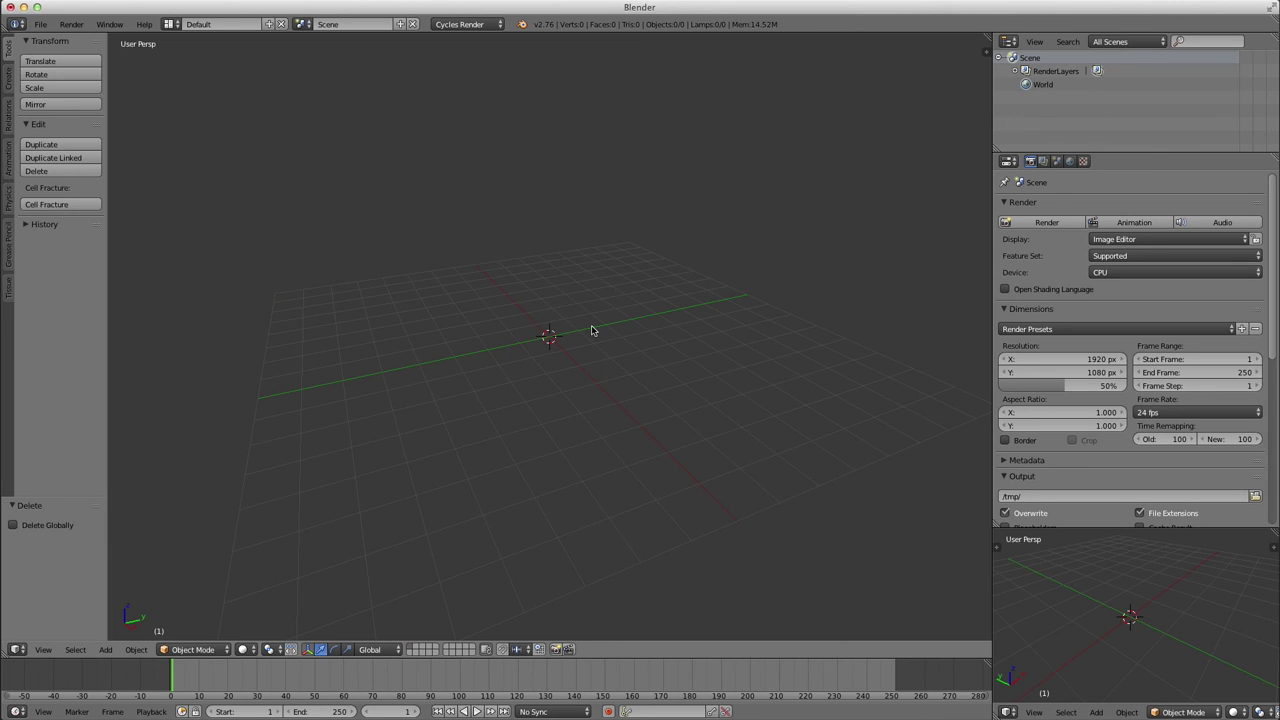
key("ctrl+n")
left_click(558, 333)
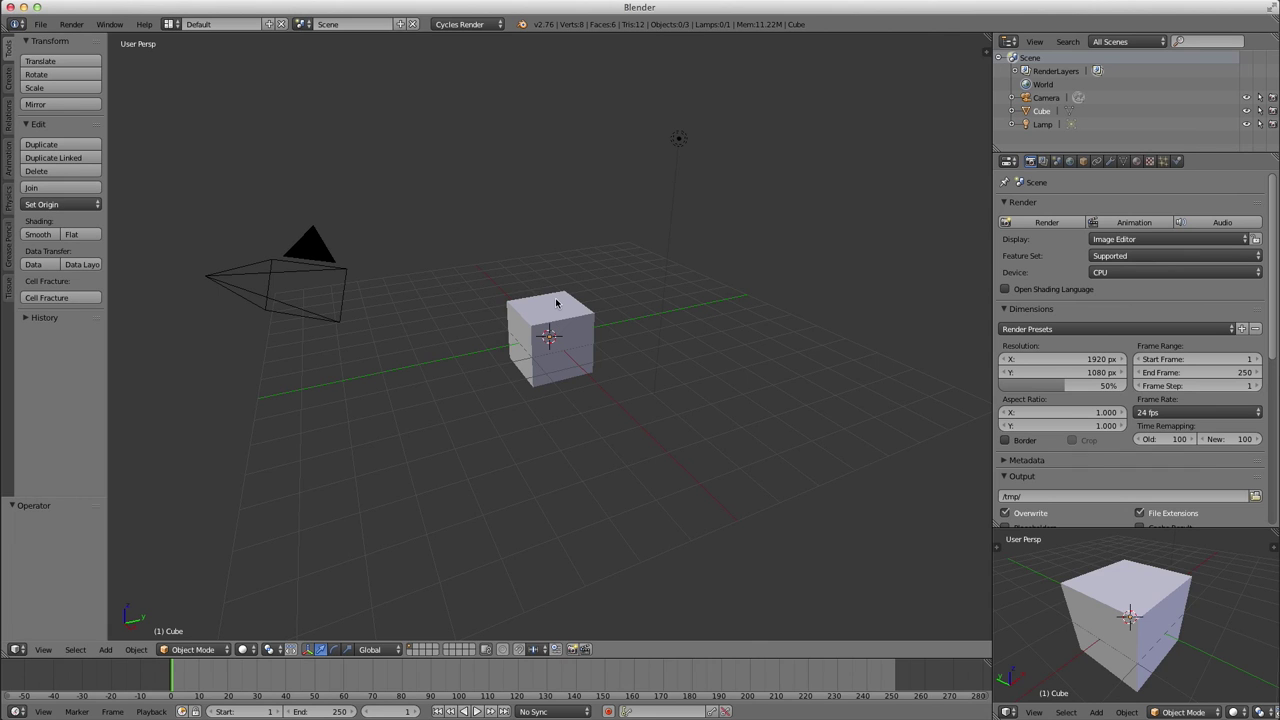
- Duplicate the cube twice along the X axis, with offsets of about 3.06 and -7.12, to form a row of three
right_click(557, 303)
scroll(563, 357, "down", 3)
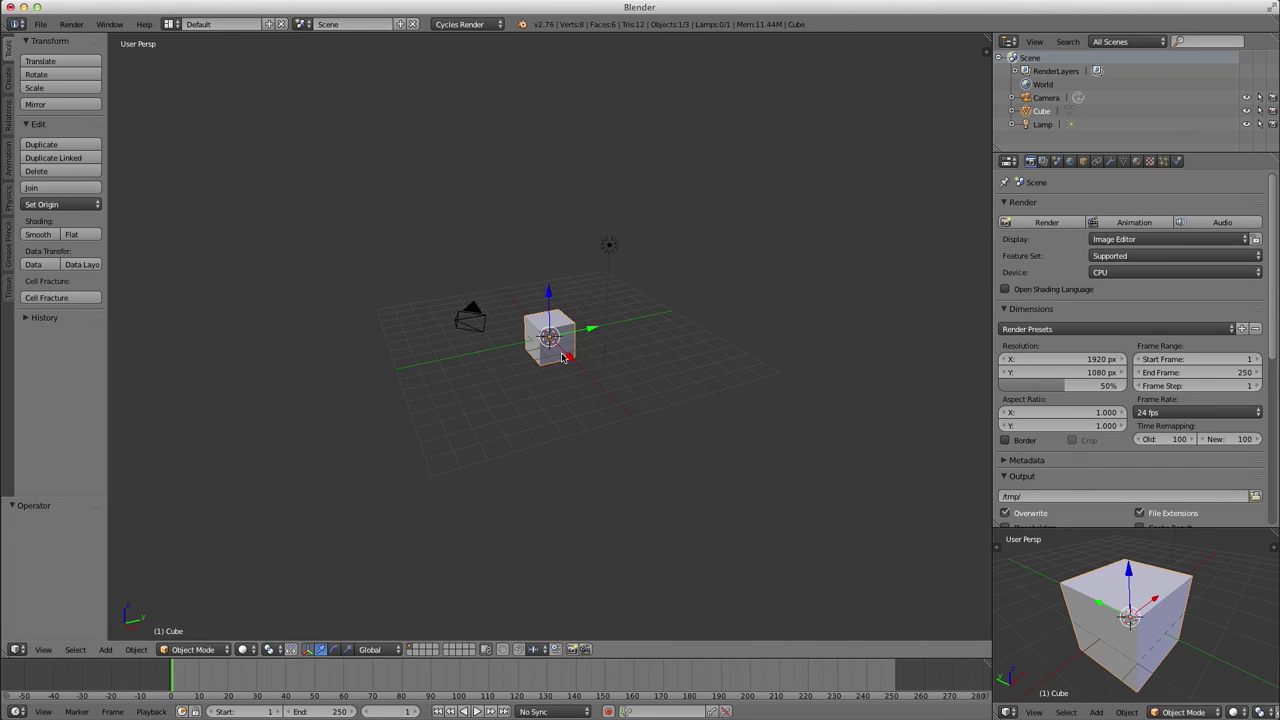
key("shift+d")
left_click(589, 383)
key("shift+d")
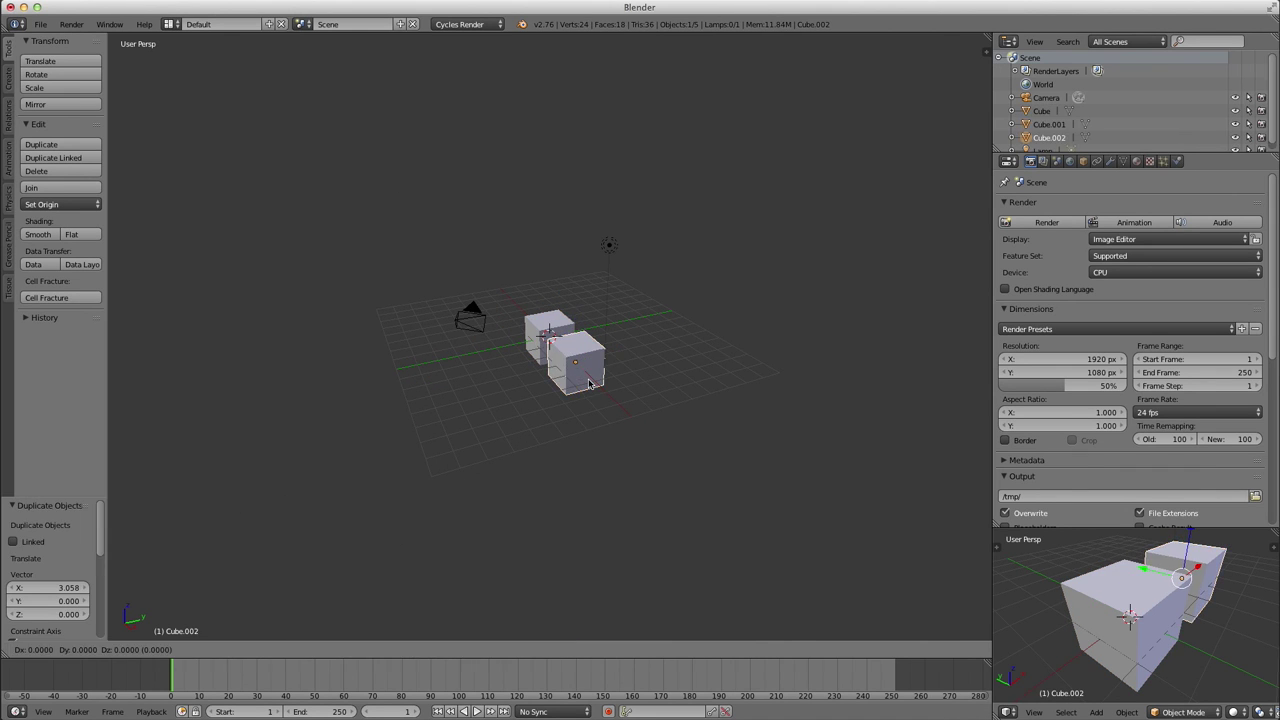
key("x")
left_click(543, 326)
- Select all three cubes and duplicate the row about 2.64 units along the Y axis
right_click(550, 331, "shift")
right_click(578, 366, "shift")
key("shift+d")
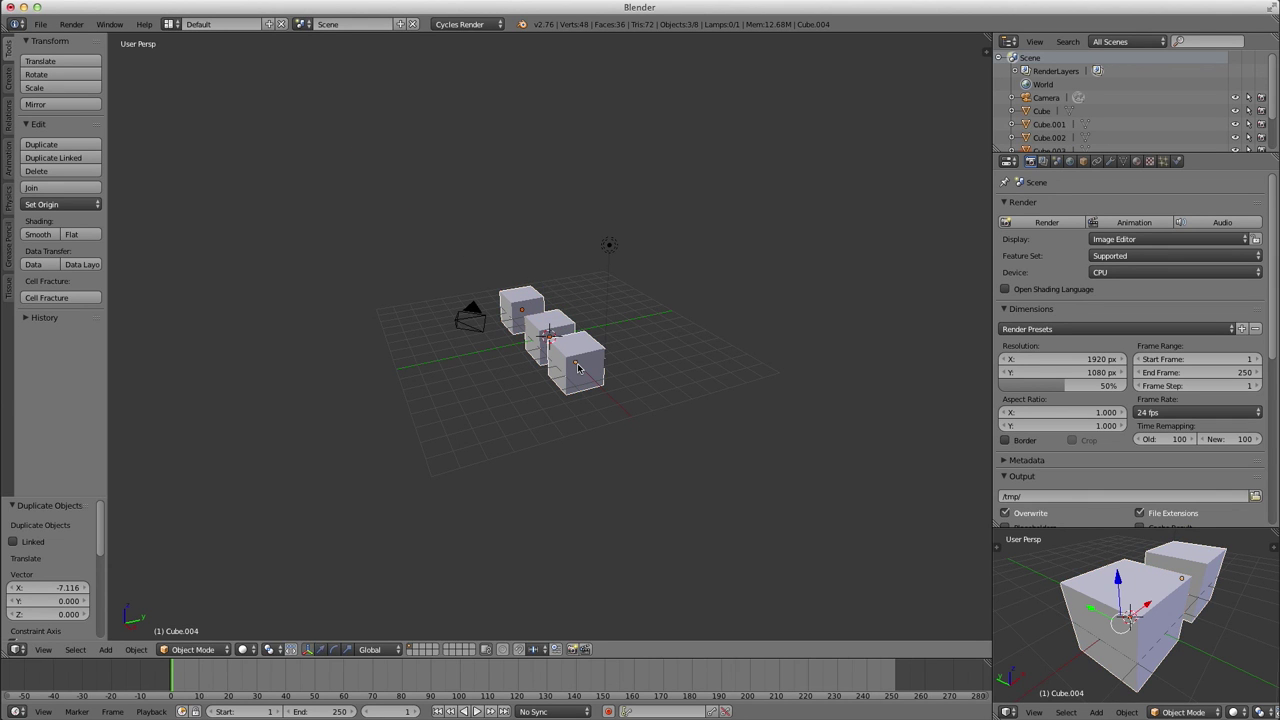
key("y")
left_click(623, 359)
- Switch the small preview viewport to Rendered shading with the six cubes in view
scroll(1168, 600, "down", 3)
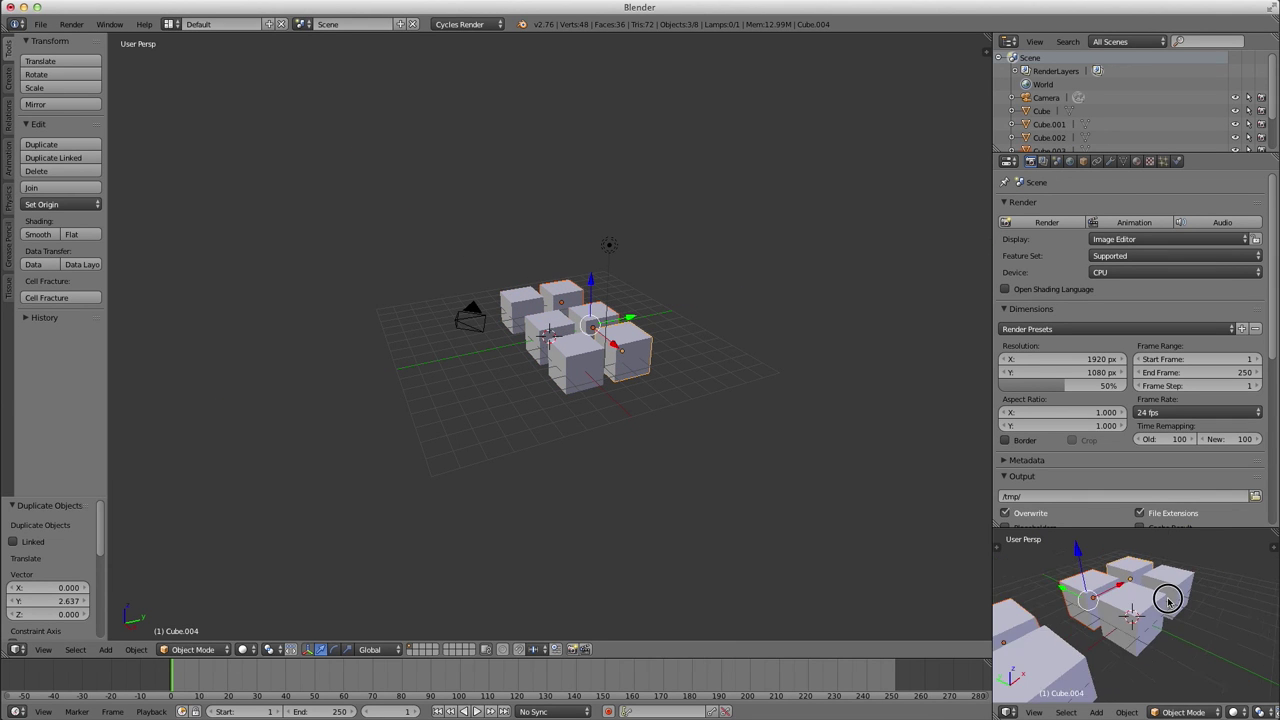
scroll(1168, 600, "down", 3)
middle_click_drag(1168, 600, 1051, 623)
key("shift+z")
middle_click_drag(1169, 617, 1130, 621)
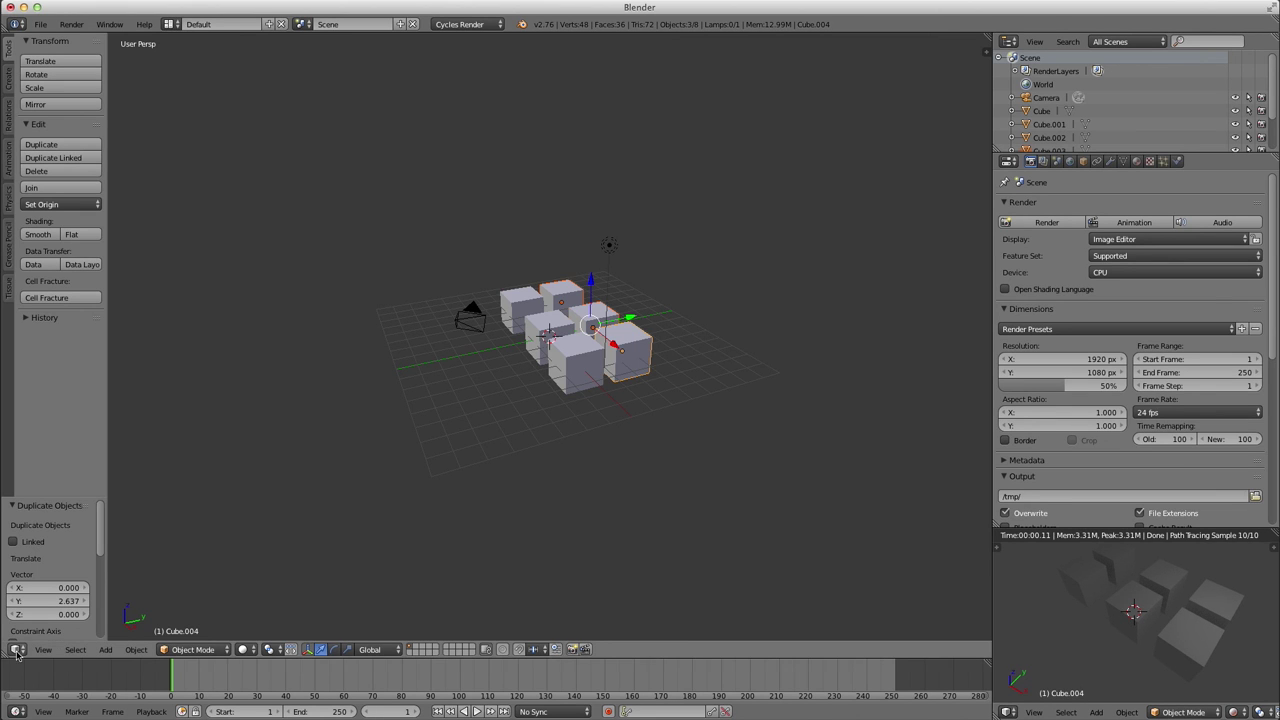
- Select all six cubes and show their shared material in the Node Editor in the main area
right_click(567, 352, "shift")
right_click(545, 325, "shift")
right_click(521, 299, "shift")
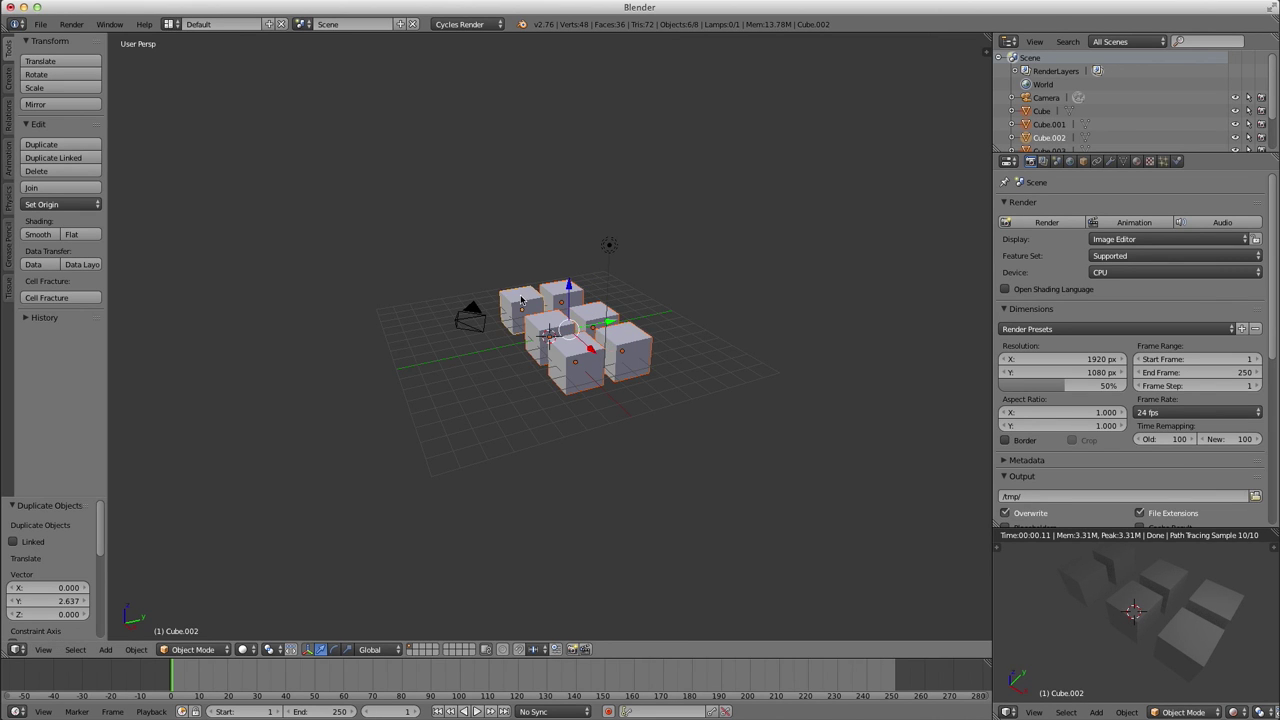
left_click(16, 649)
left_click(45, 464)
key("Home")
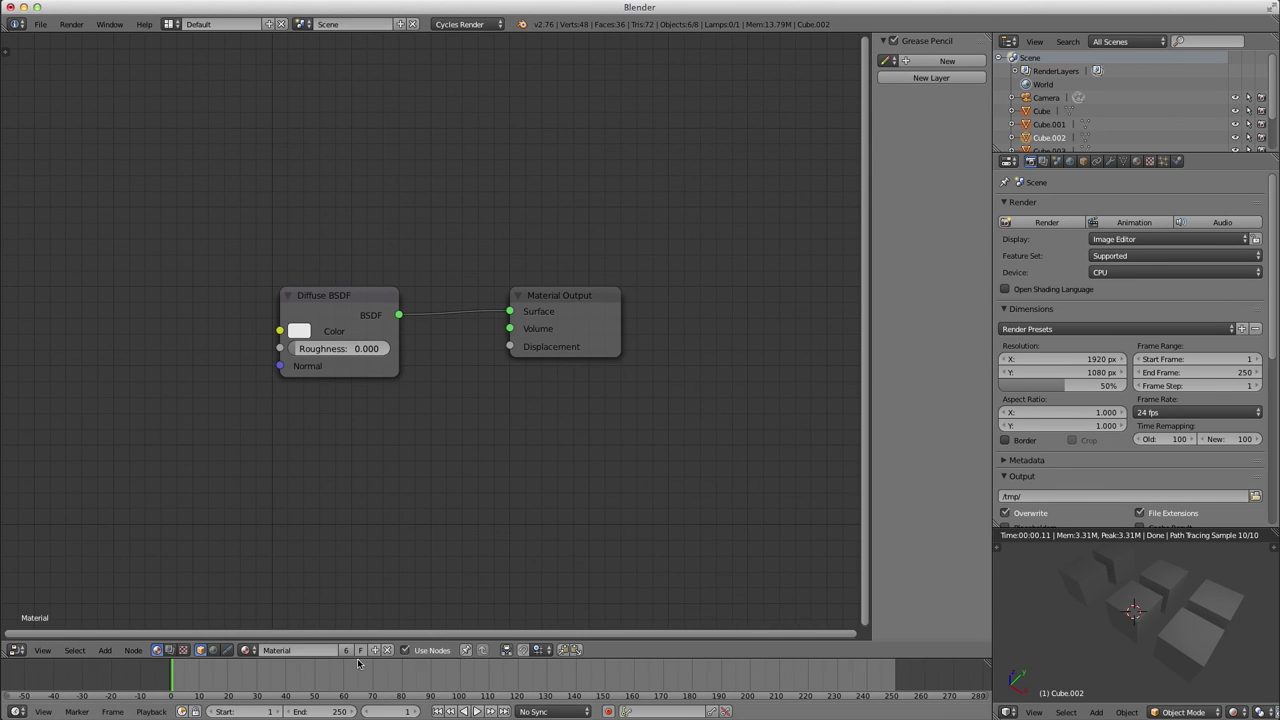
- Add the Random Color (Object) group and connect its Random Color output to the Diffuse BSDF's Color input, repositioning the shader node
key("shift+a")
mouse_move(297, 436)
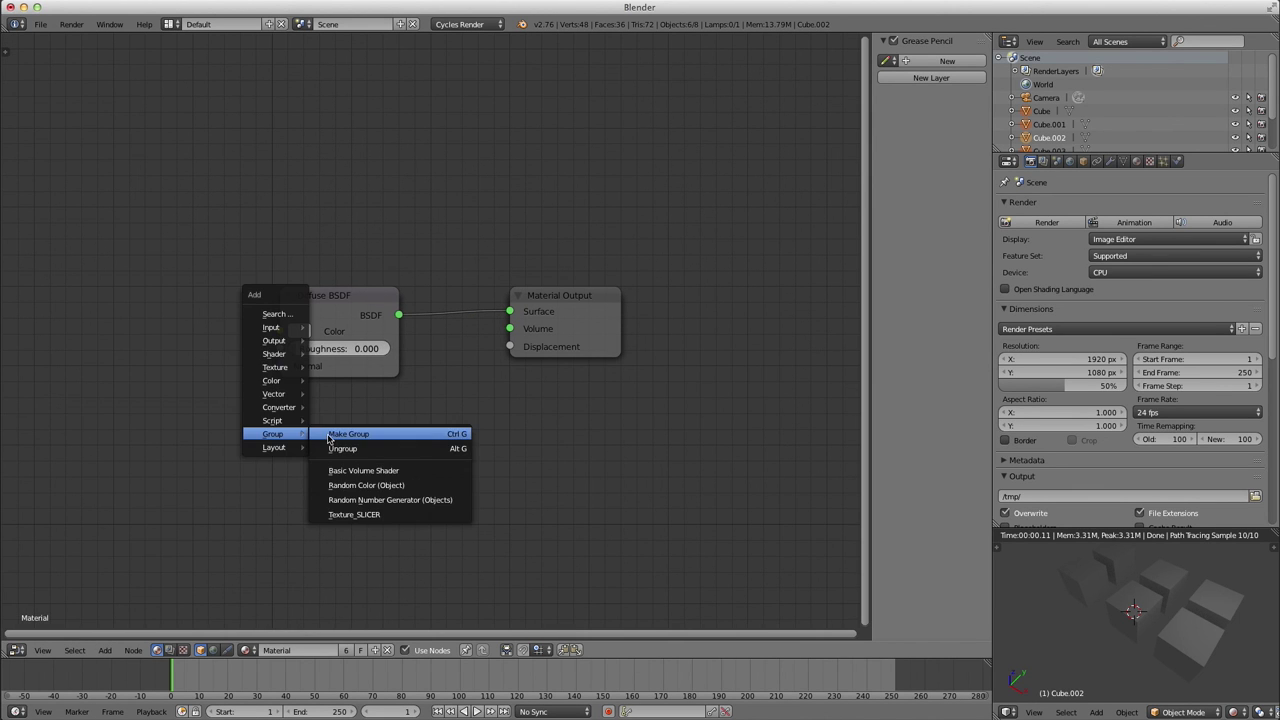
left_click(385, 485)
left_click_drag(198, 276, 280, 331)
left_click_drag(330, 296, 512, 375)
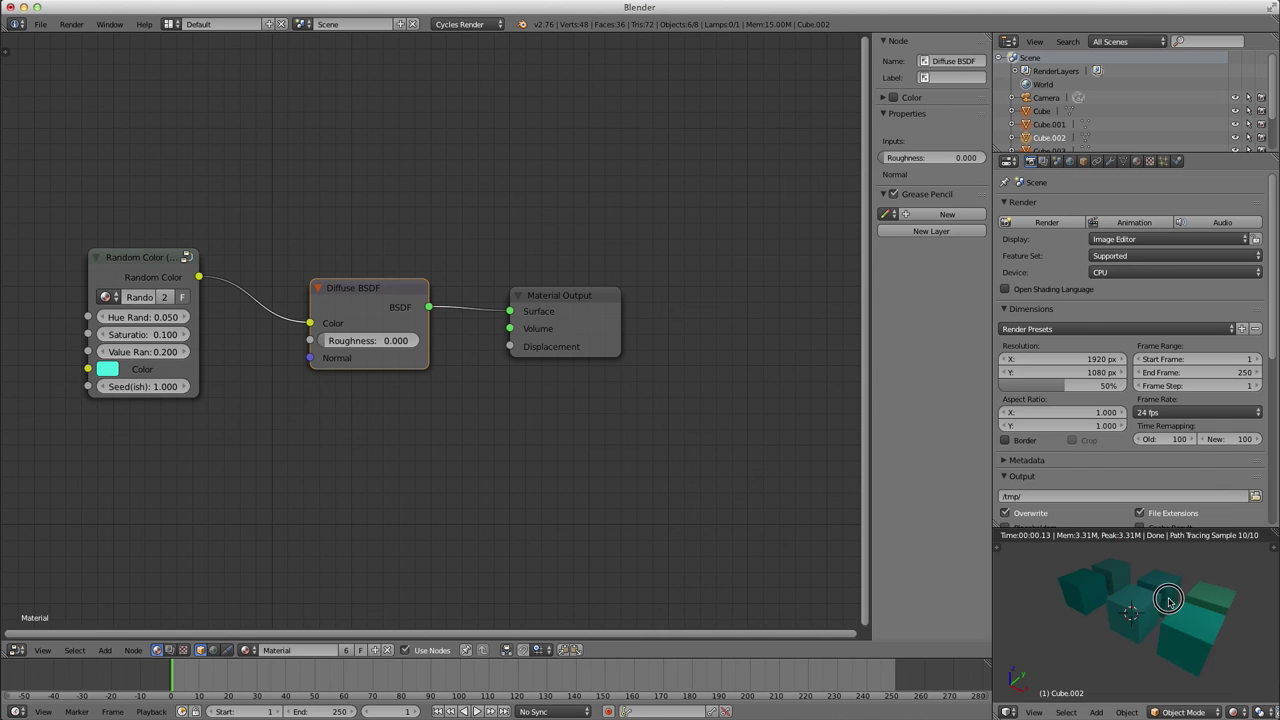
- Inspect the nodes inside the Random Color (Object) group and return to the material's node tree
left_click(143, 268)
key("Tab")
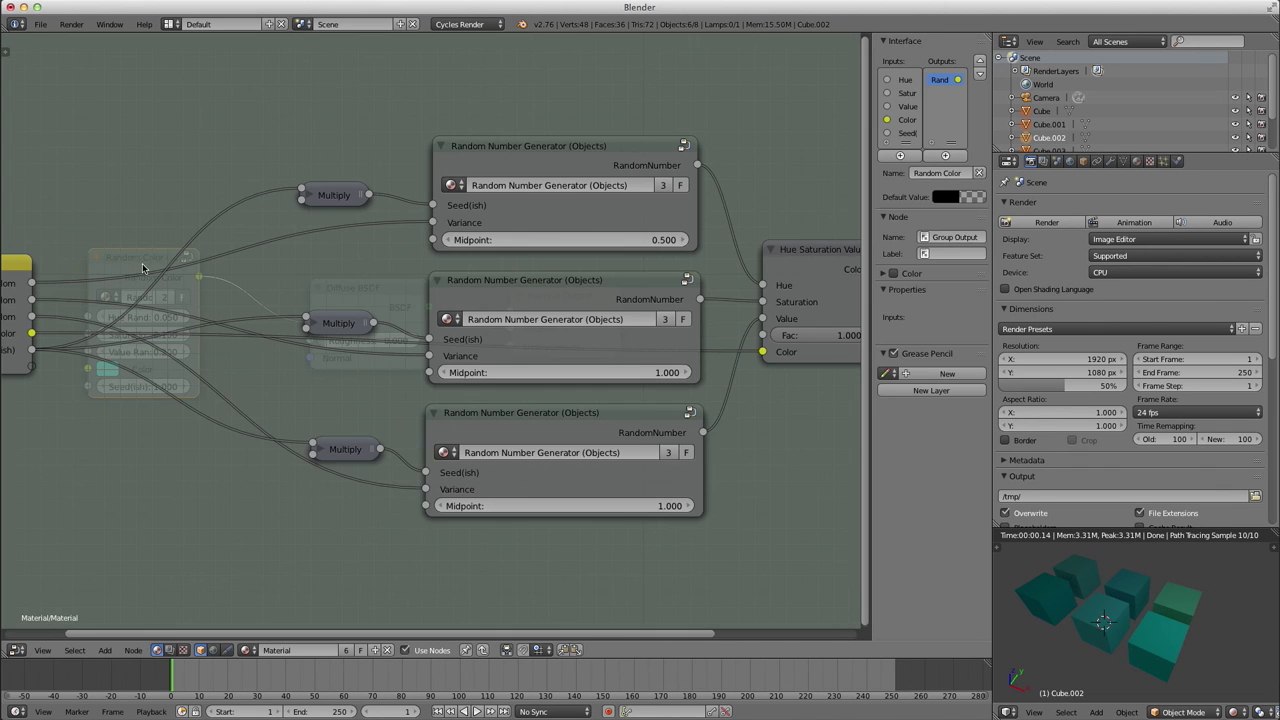
key("Home")
key("Tab")
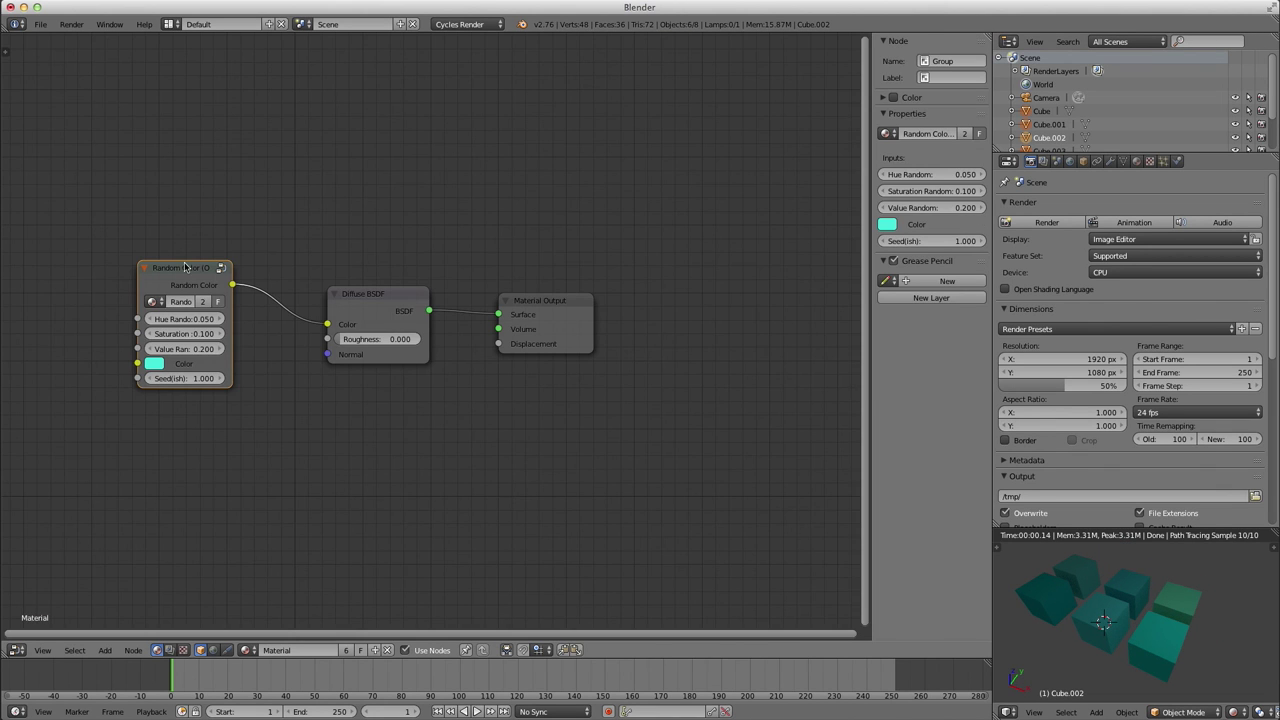
- Widen the Random Color (Object) node to show its full labels and set its Color input to bright green, hue about 0.338 and saturation about 0.665
mouse_move(140, 288)
left_mouse_down()
mouse_move(55, 287)
mouse_move(146, 275)
left_mouse_up()
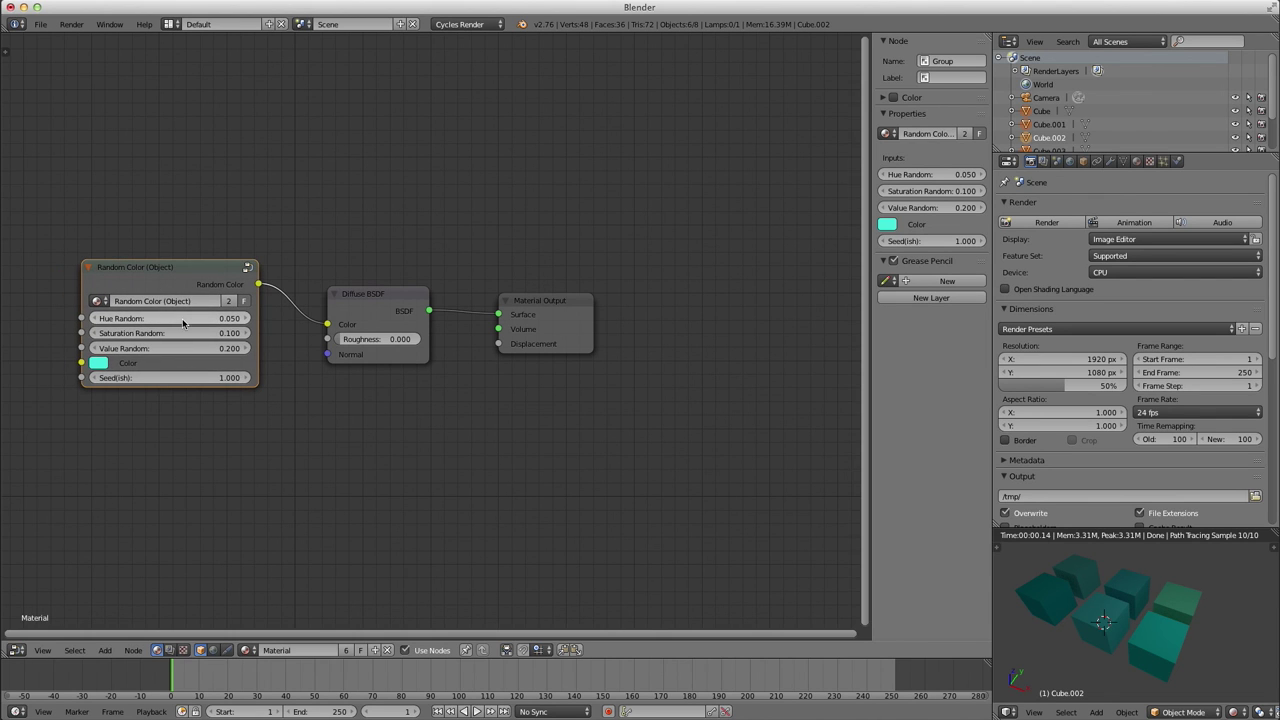
left_click(98, 363)
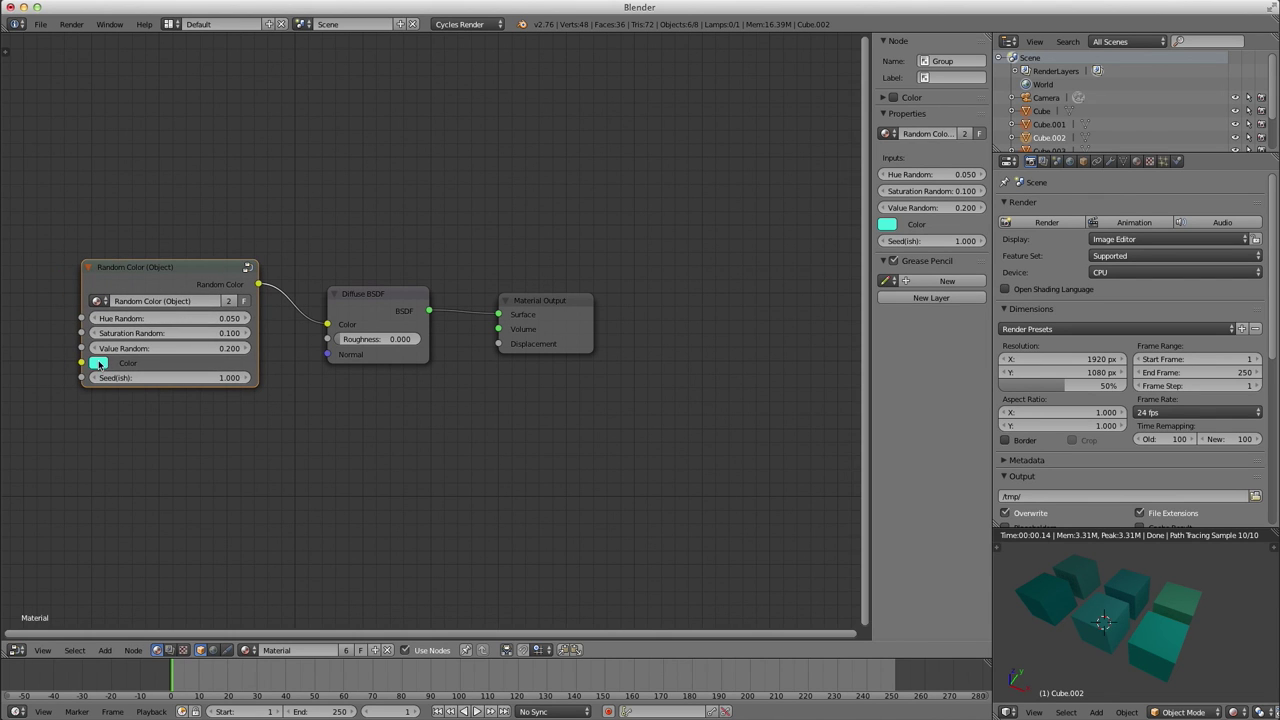
left_click(98, 363)
left_click_drag(145, 308, 108, 303)
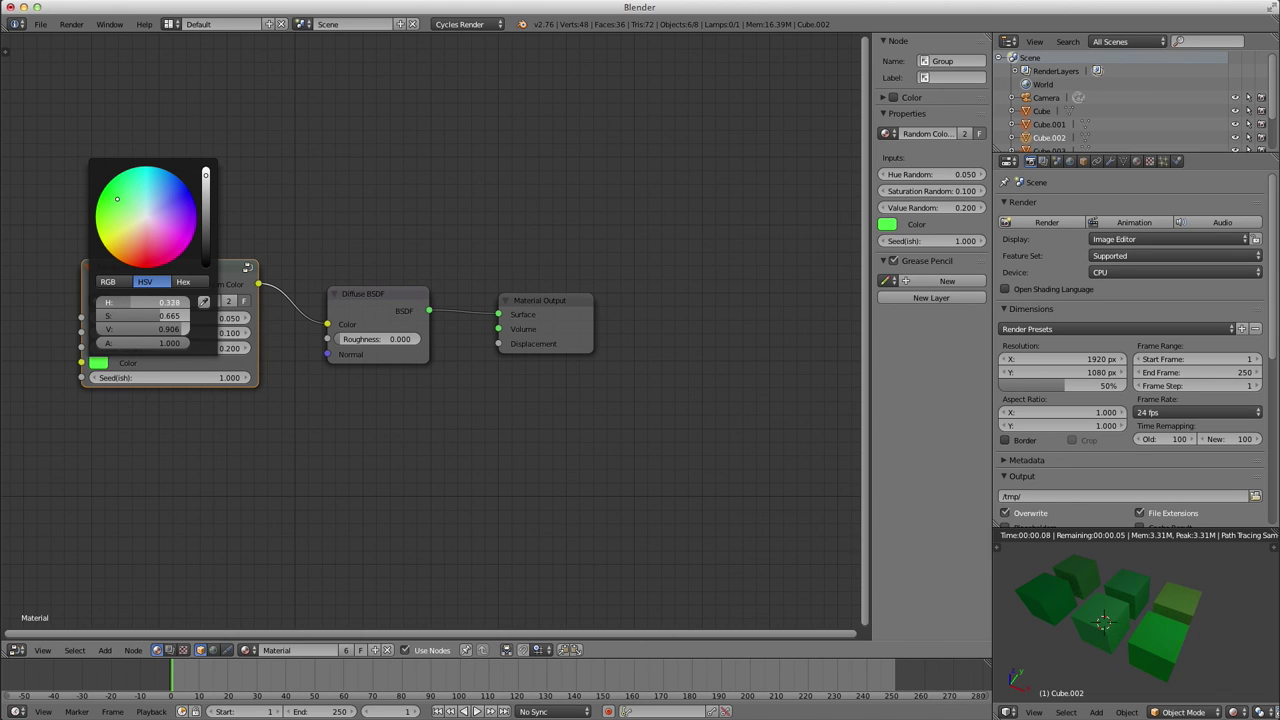
- Move the Random Color (Object) node closer to the Diffuse BSDF and widen it further
left_click_drag(179, 271, 192, 274)
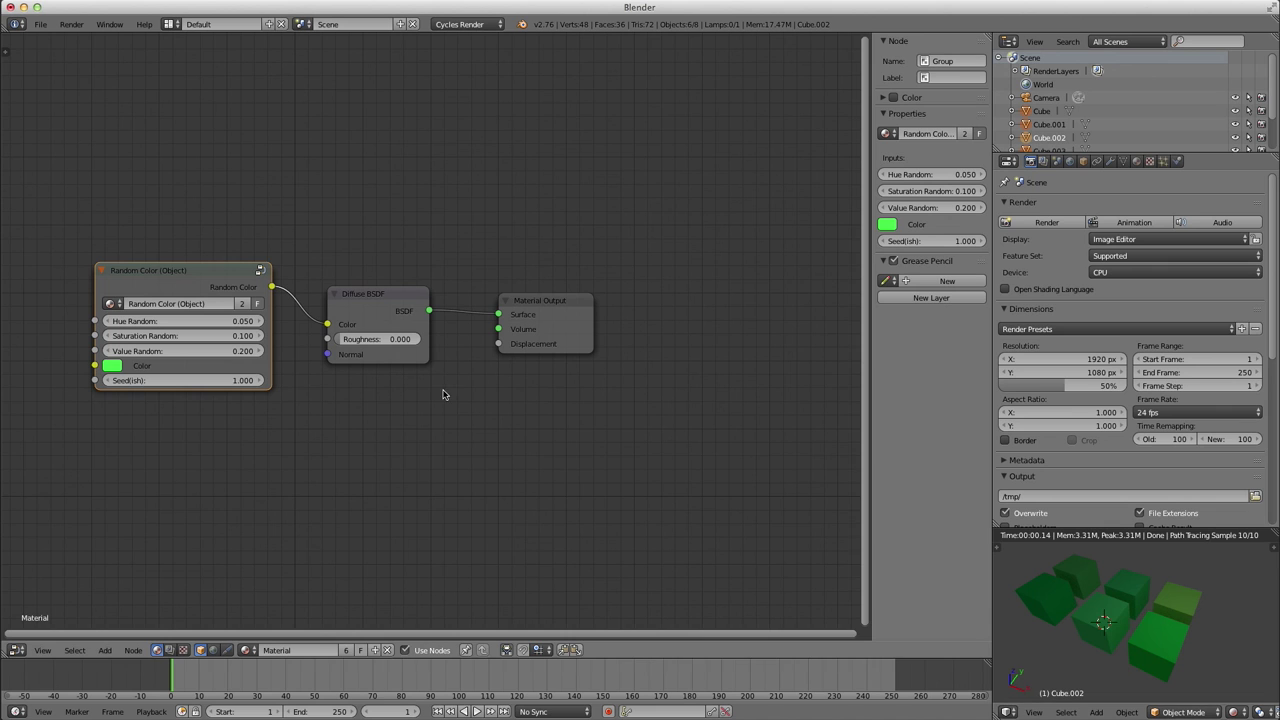
scroll(256, 336, "up", 6)
middle_click_drag(297, 343, 688, 351)
scroll(548, 374, "up", 5)
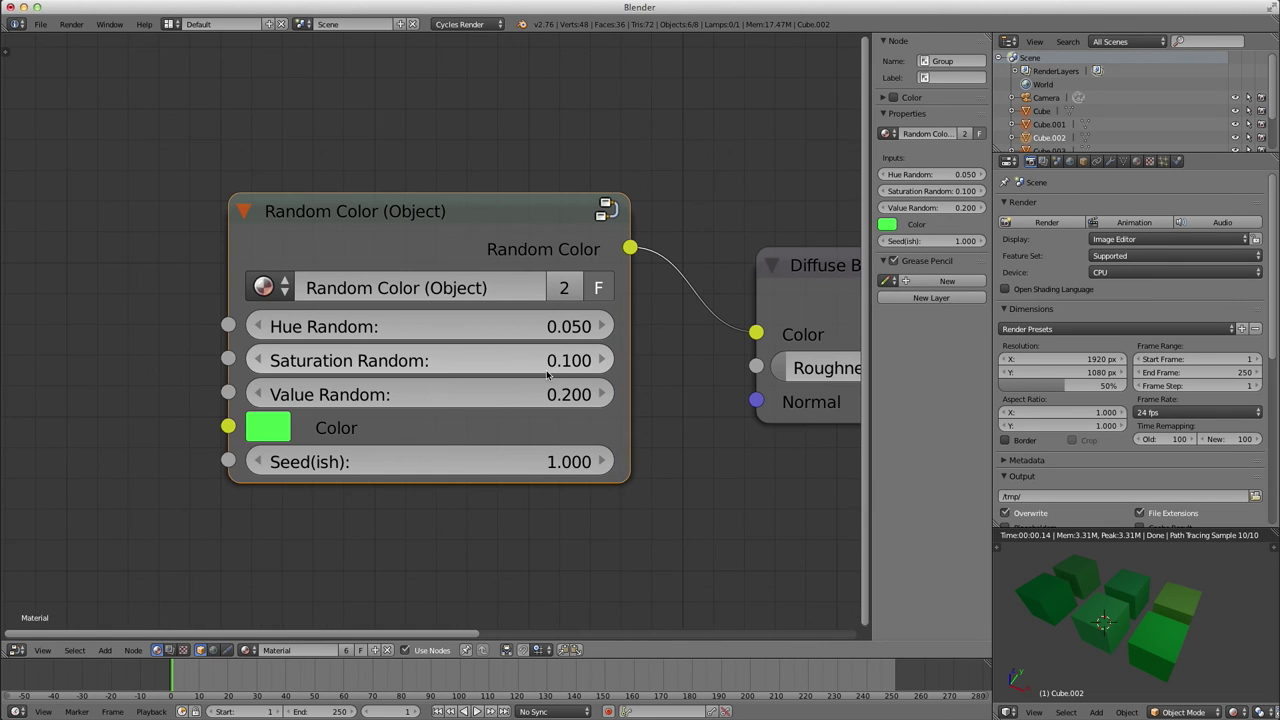
middle_click_drag(494, 346, 438, 304)
left_click_drag(175, 196, 76, 198)
left_click_drag(223, 189, 294, 190)
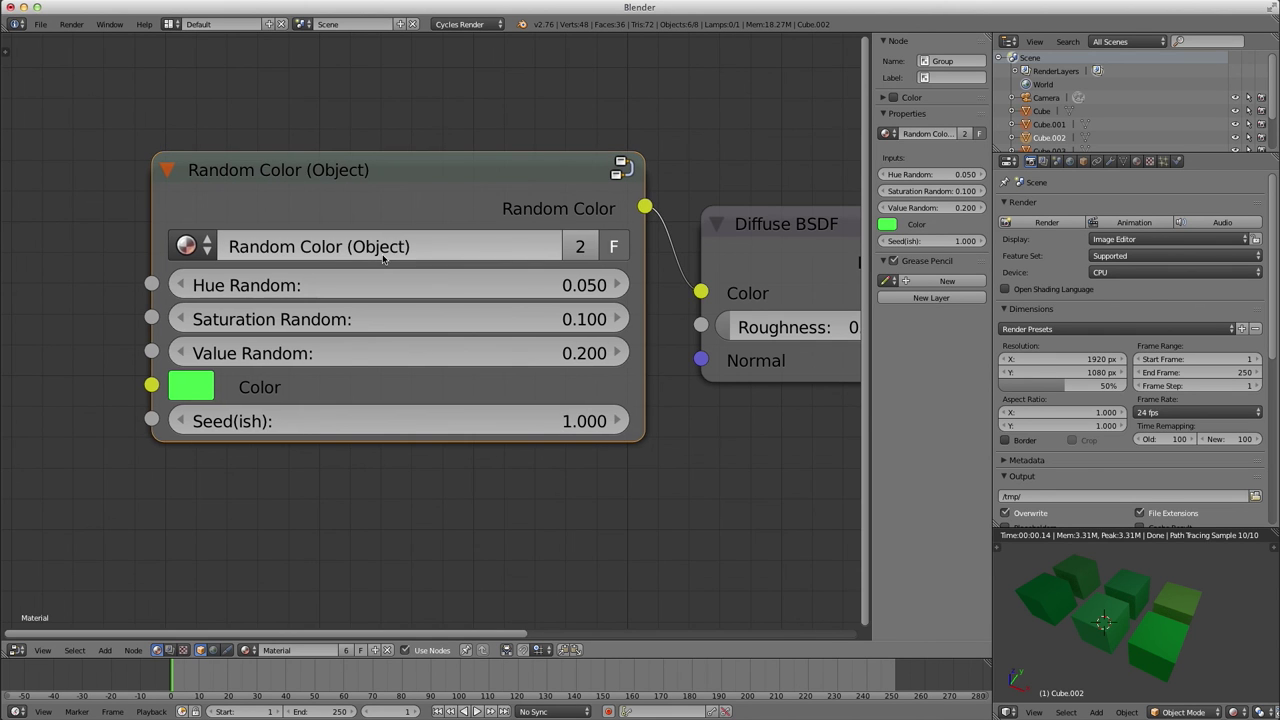
scroll(383, 258, "down", 11)
middle_click_drag(457, 294, 343, 295)
scroll(400, 284, "up", 6)
scroll(367, 288, "down", 3)
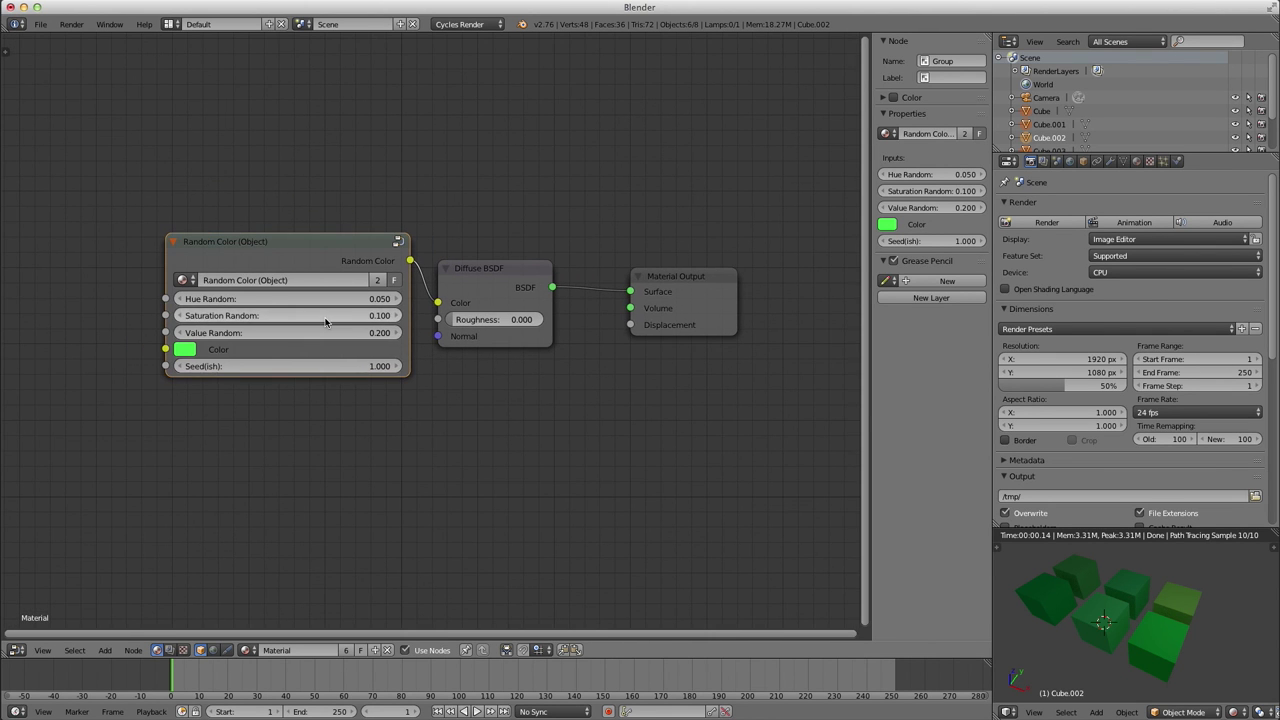